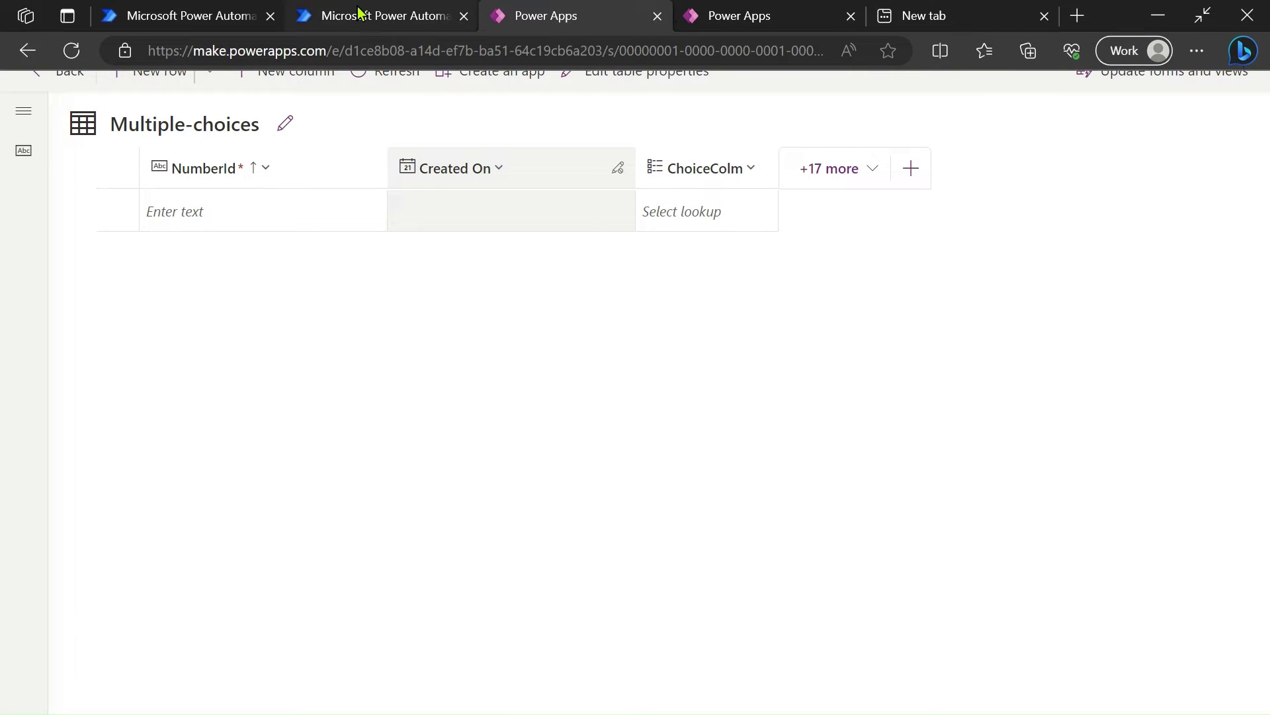
Add a new empty row to the Multiple-choices table with New row.
left_click(688, 179)
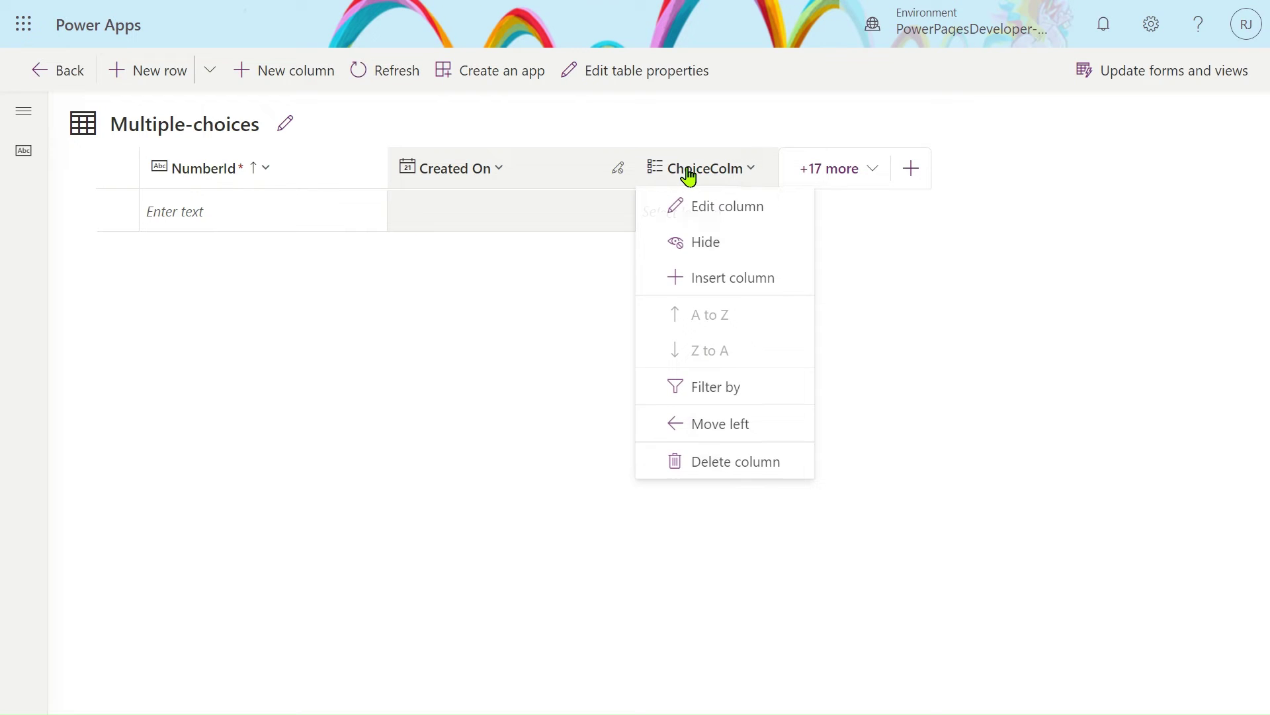
left_click(455, 173)
left_click(173, 72)
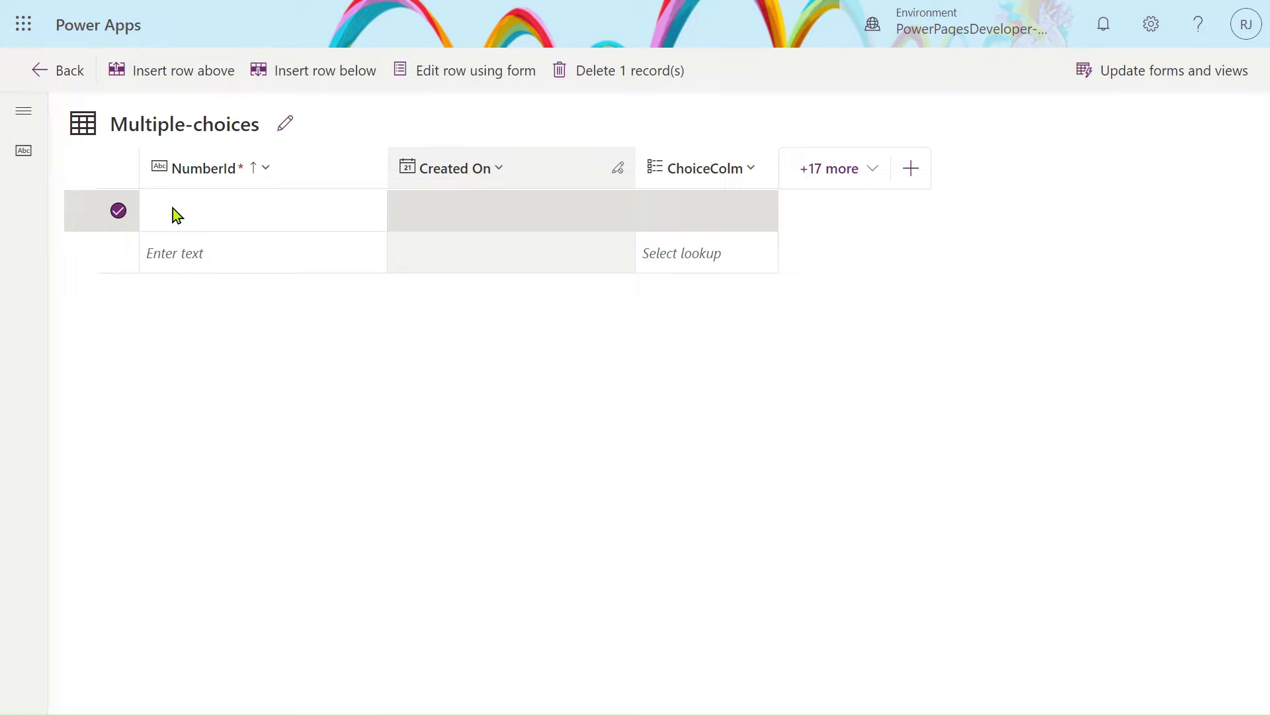
Enter 7 in the new row's NumberId cell.
left_click(204, 215)
left_click(117, 213)
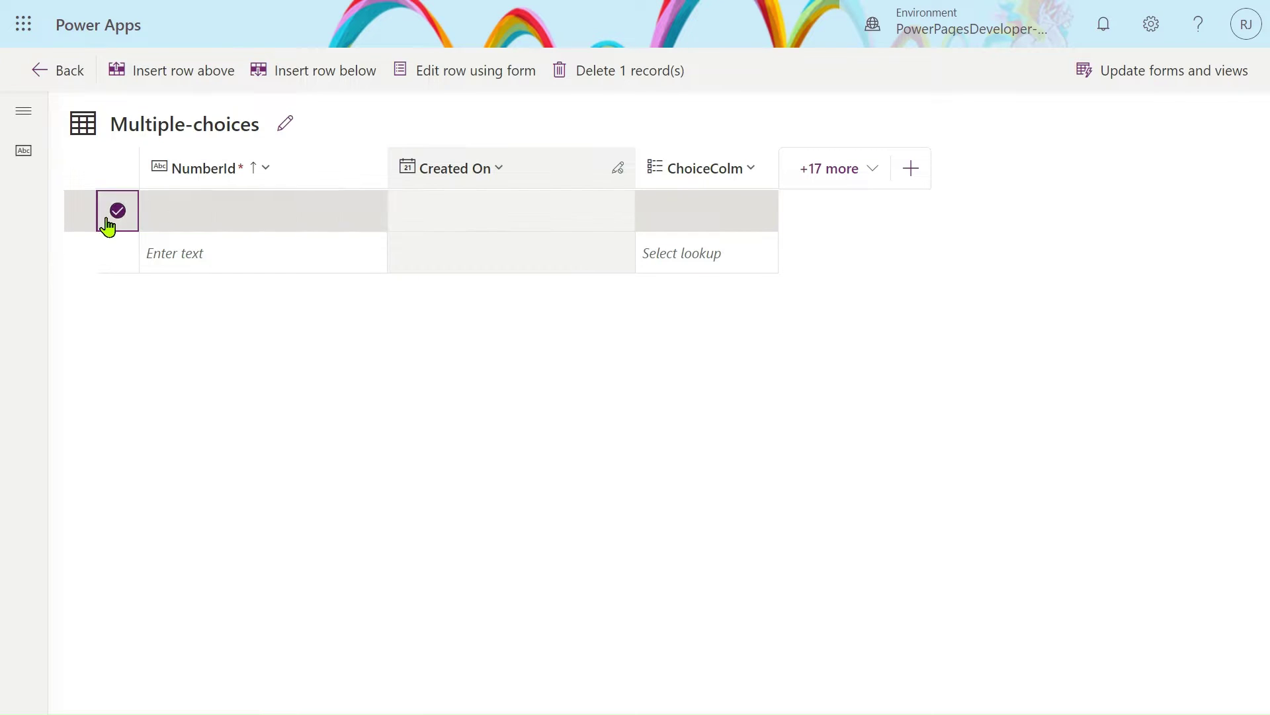
left_click(196, 217)
left_click(196, 217)
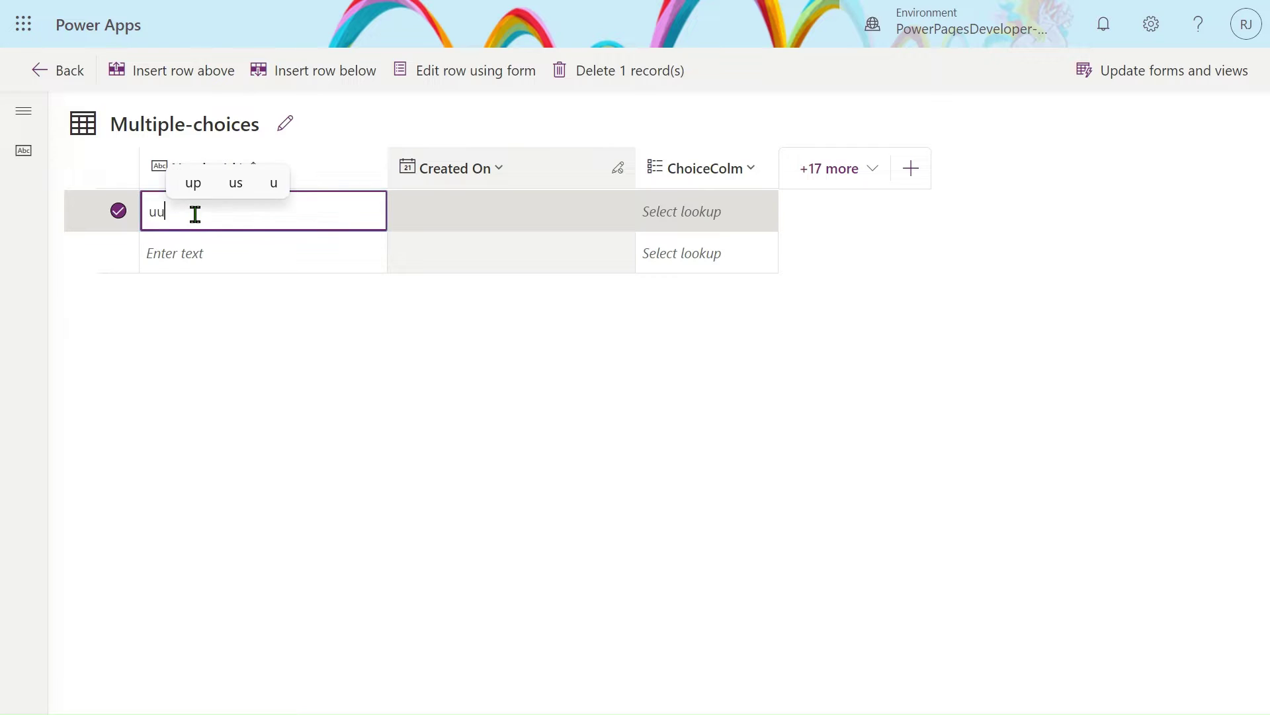
key("Tab")
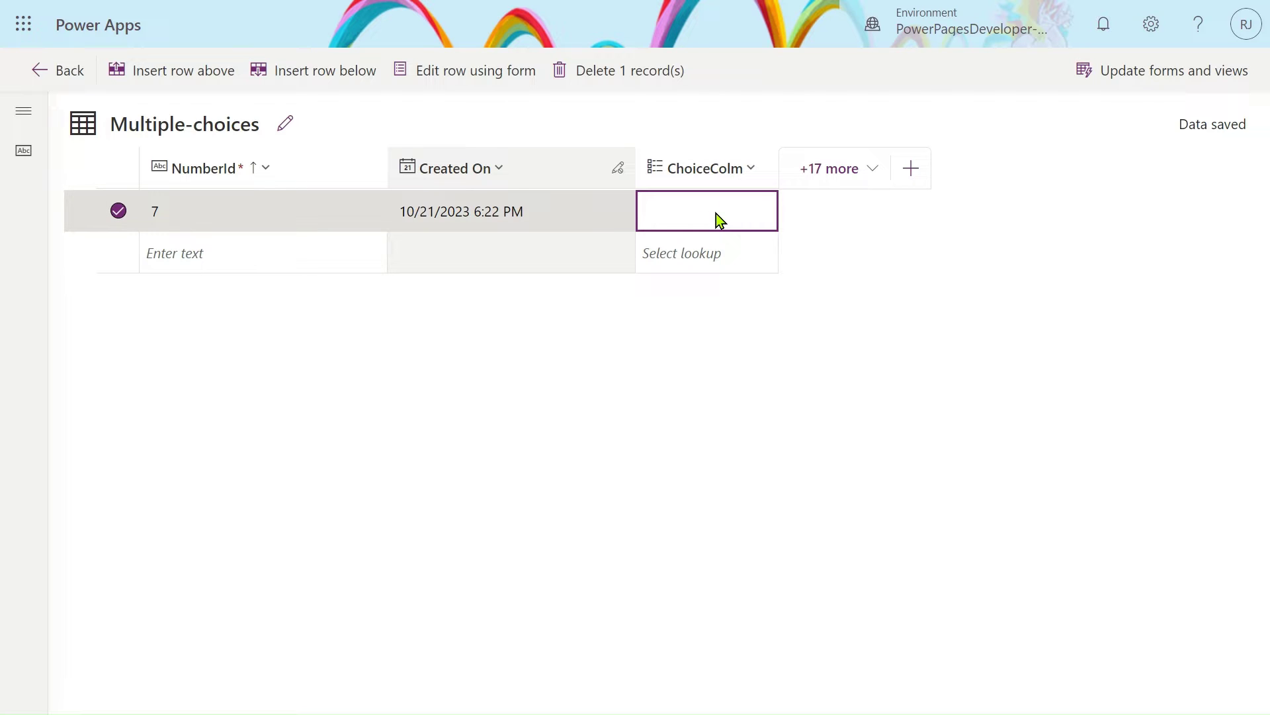
Tick Value1 and Value2 in row 7's ChoiceColm and save the row.
left_click(741, 173)
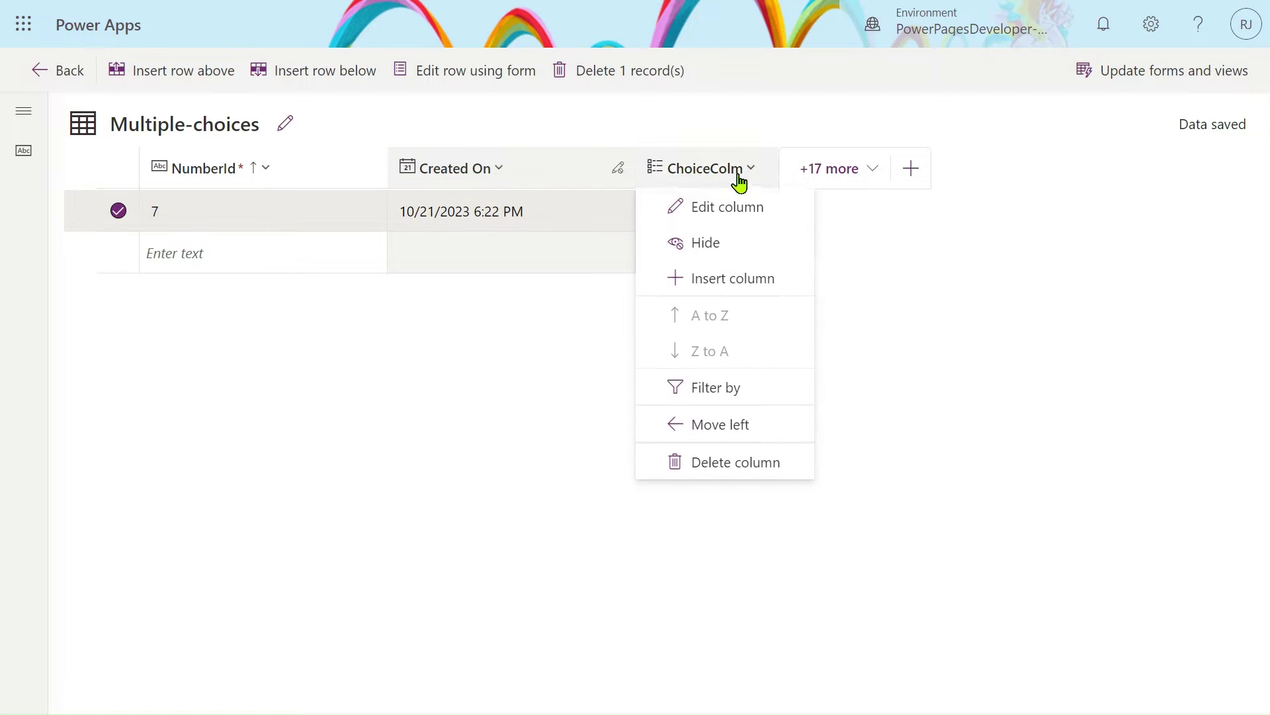
left_click(871, 263)
left_click(688, 216)
left_click(689, 210)
left_click(689, 245)
left_click(664, 251)
left_click(659, 285)
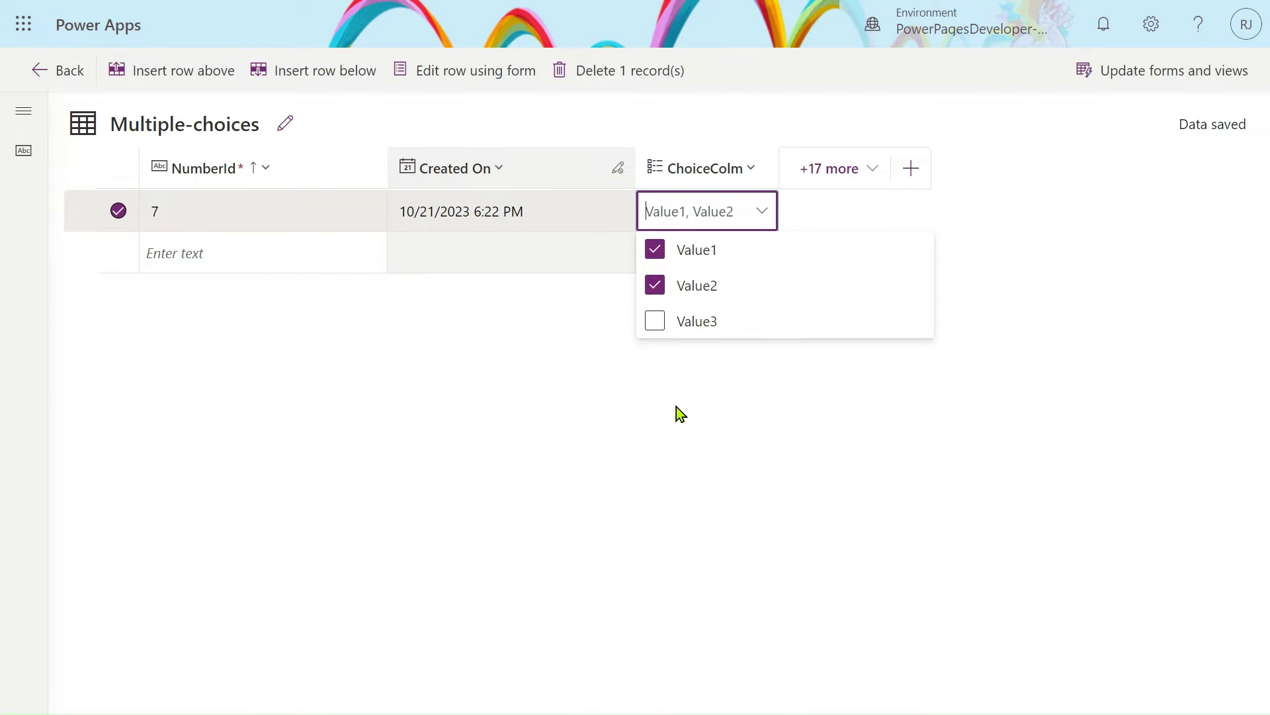
left_click(674, 427)
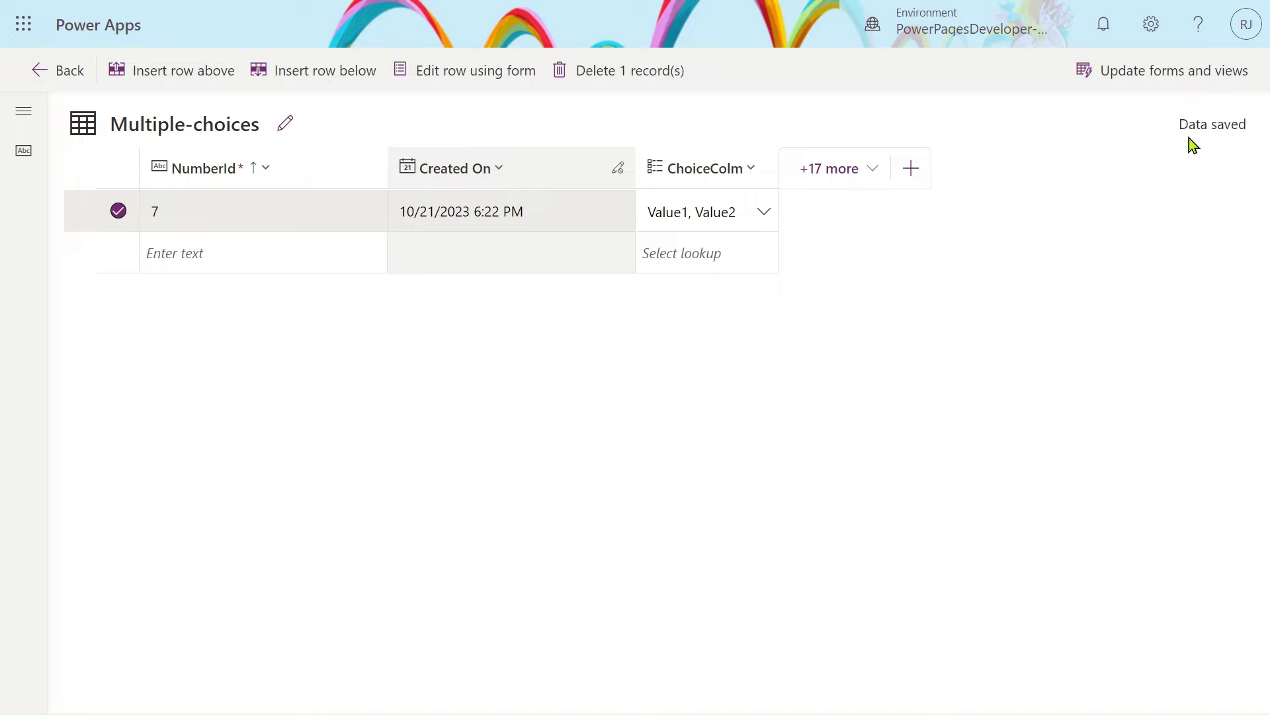
left_click(732, 174)
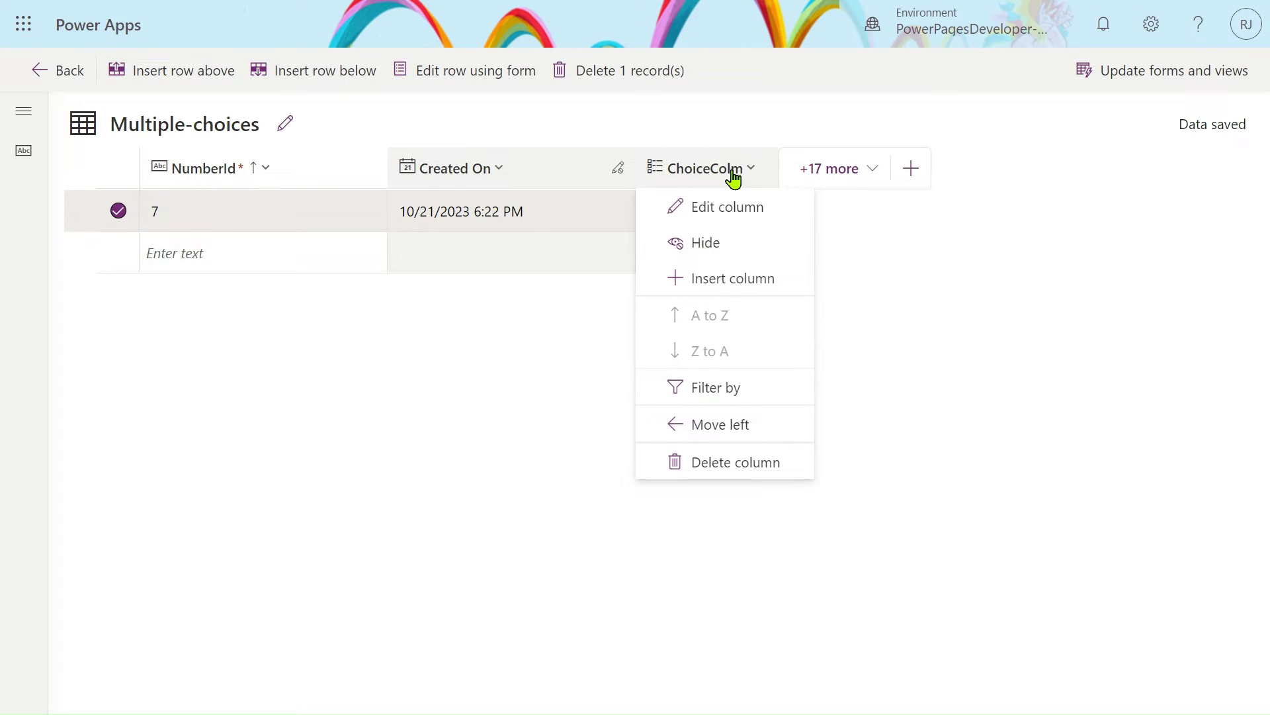
left_click(959, 238)
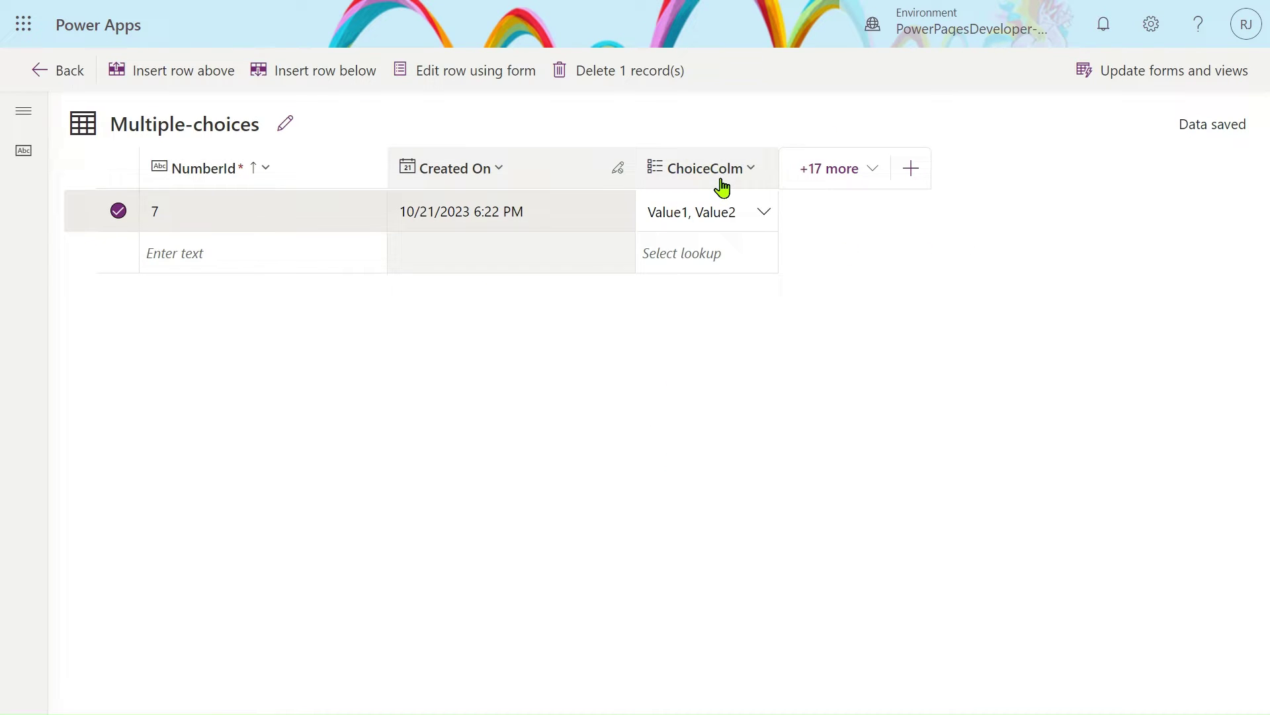
left_click(723, 188)
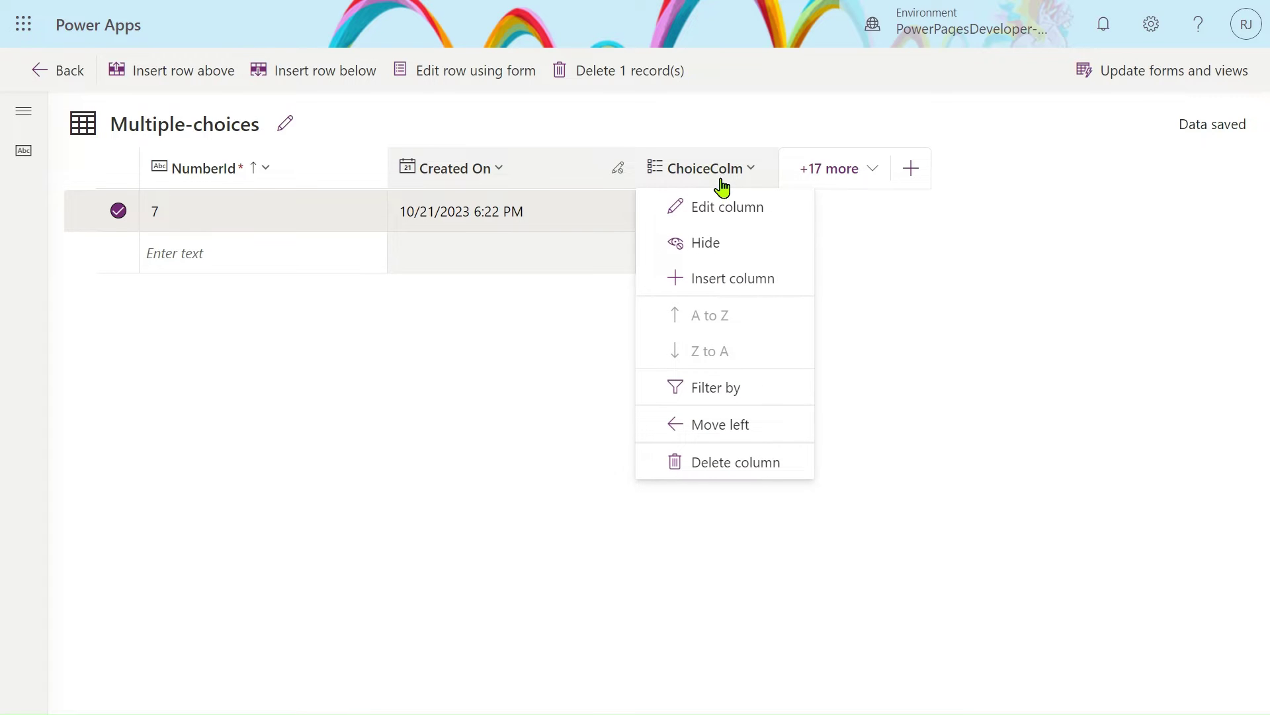
left_click(720, 210)
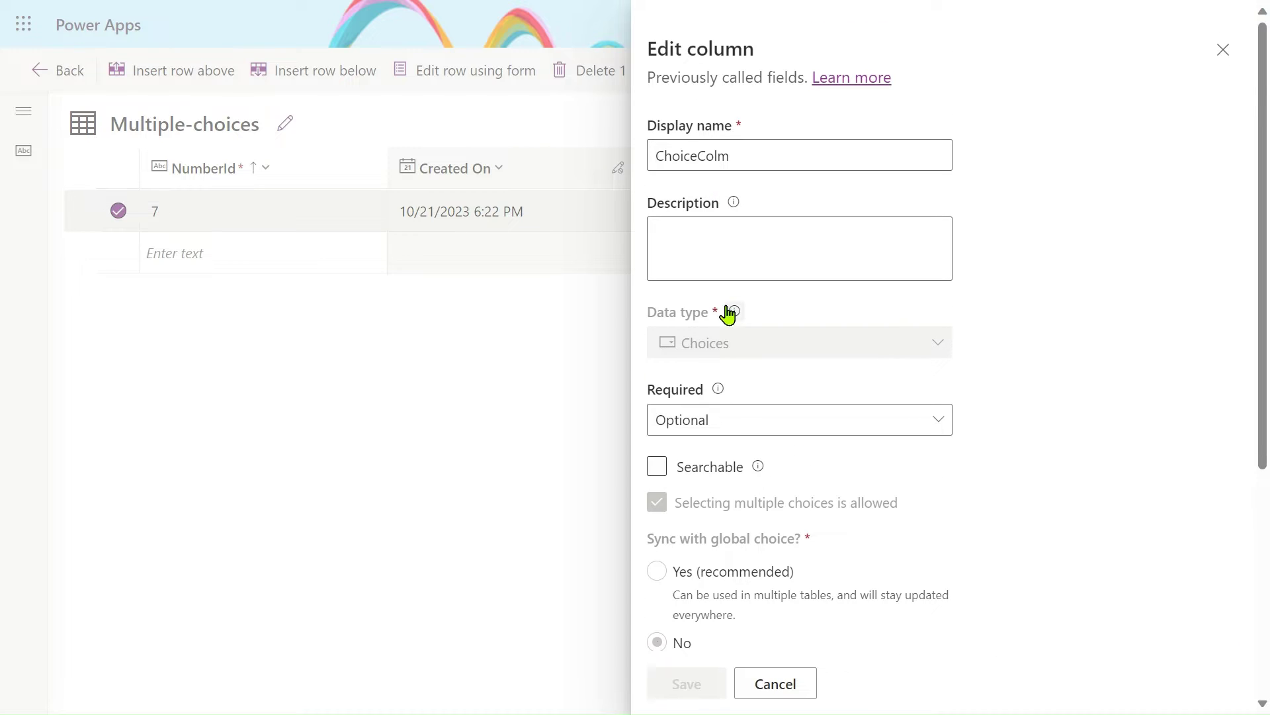
scroll(728, 311, "down", 5)
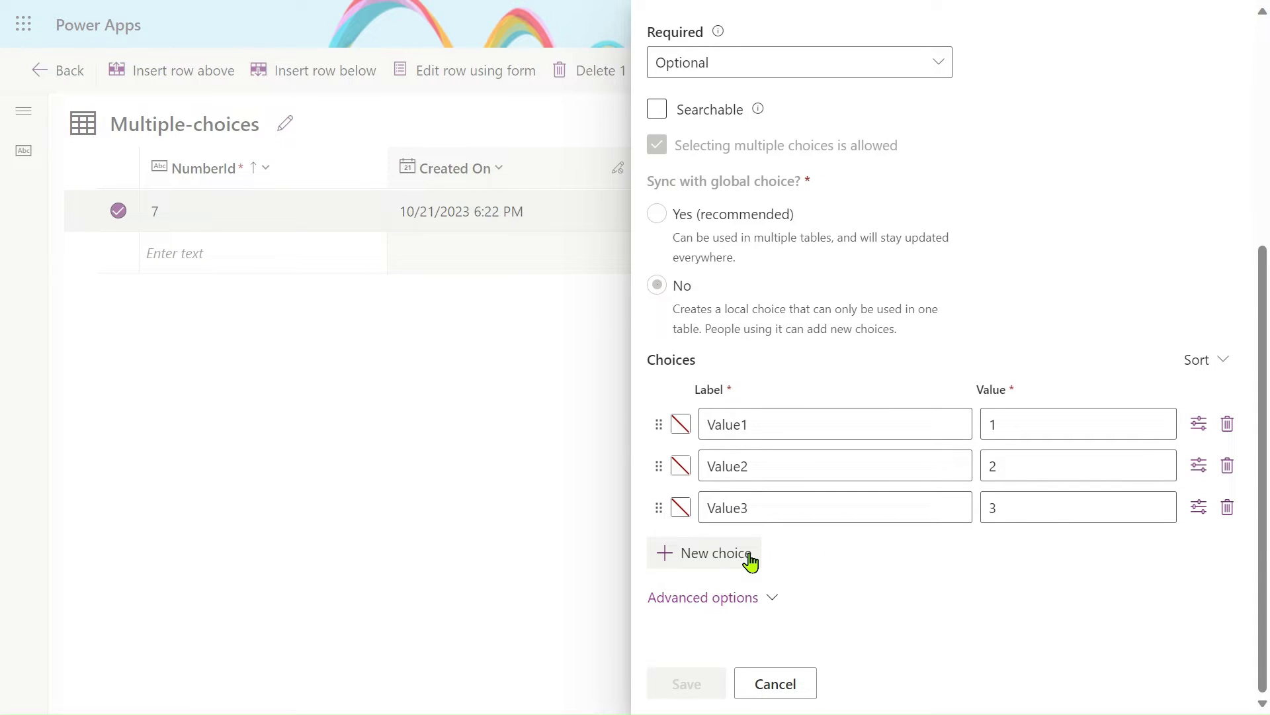
left_click(741, 597)
scroll(740, 595, "down", 5)
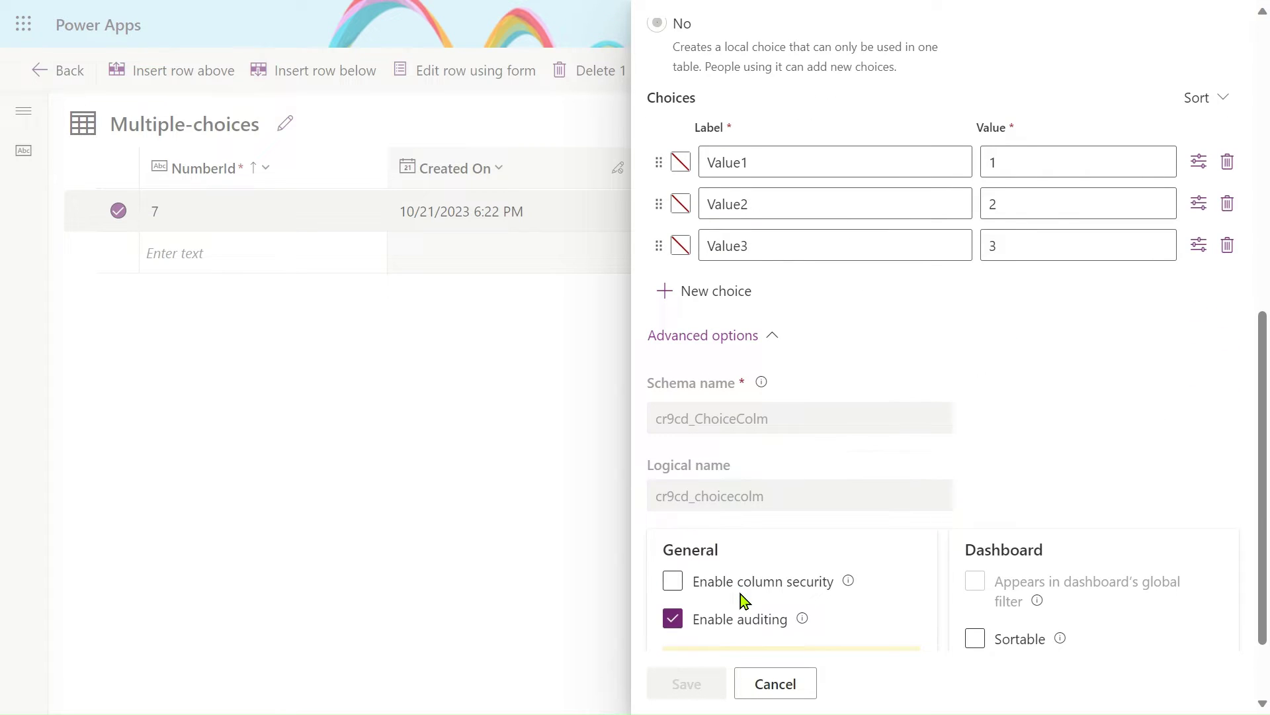
scroll(740, 594, "up", 7)
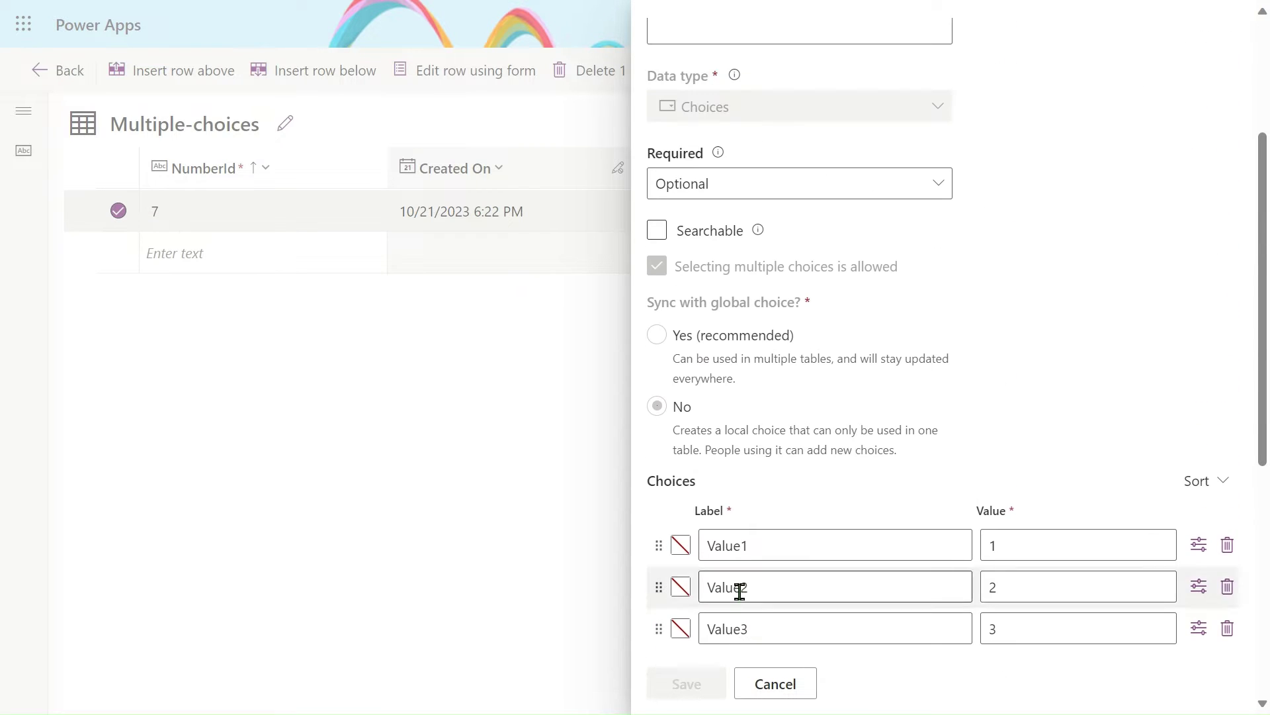
scroll(868, 348, "up", 3)
scroll(867, 348, "down", 9)
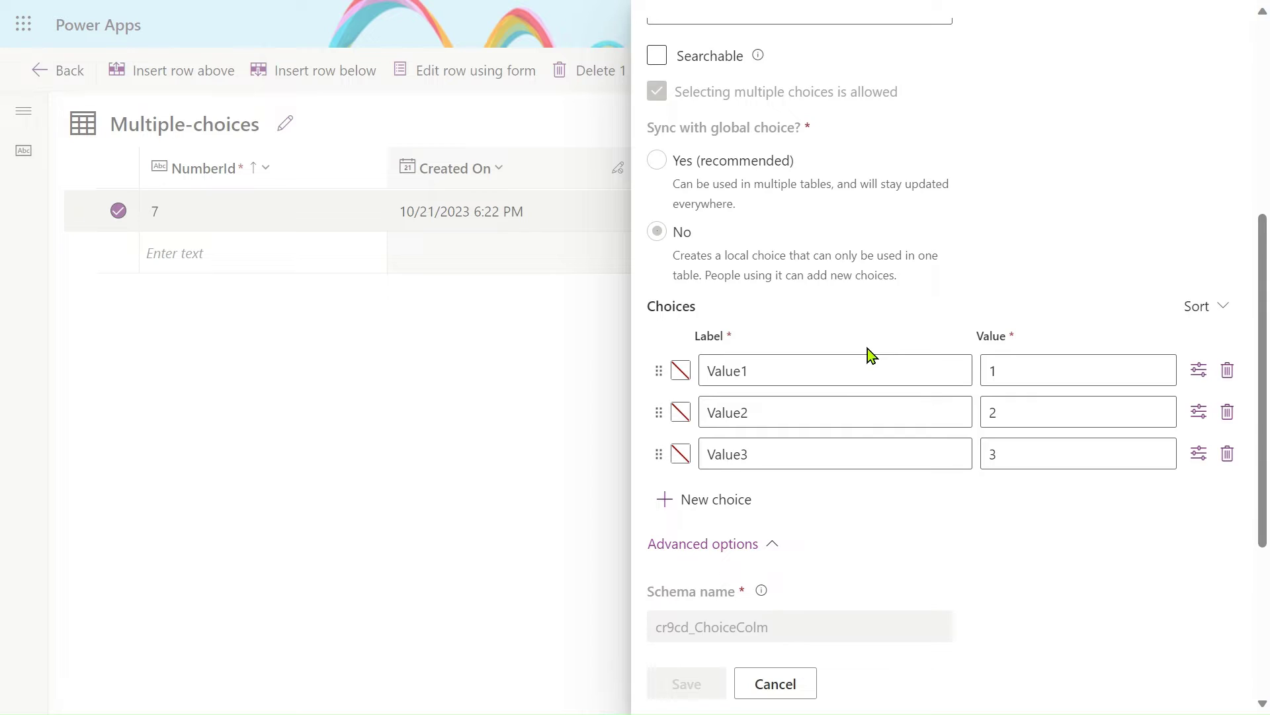
scroll(867, 355, "down", 1)
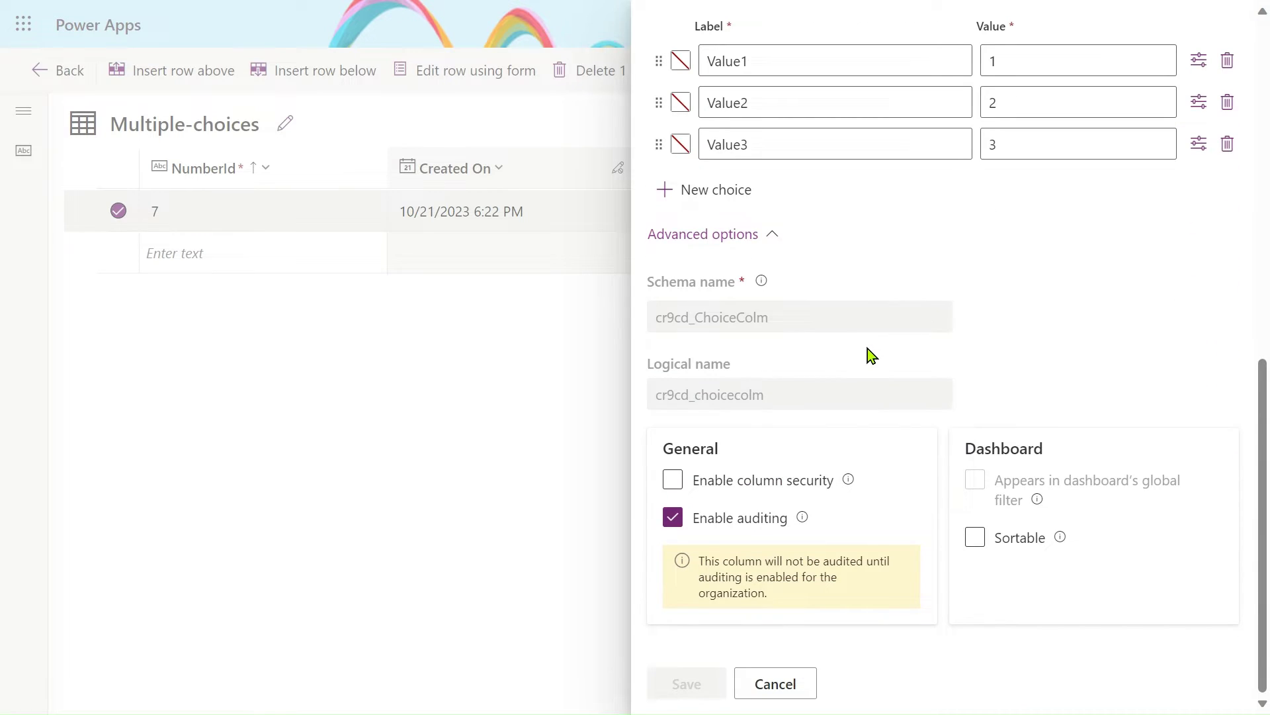
scroll(868, 349, "up", 7)
scroll(867, 355, "up", 3)
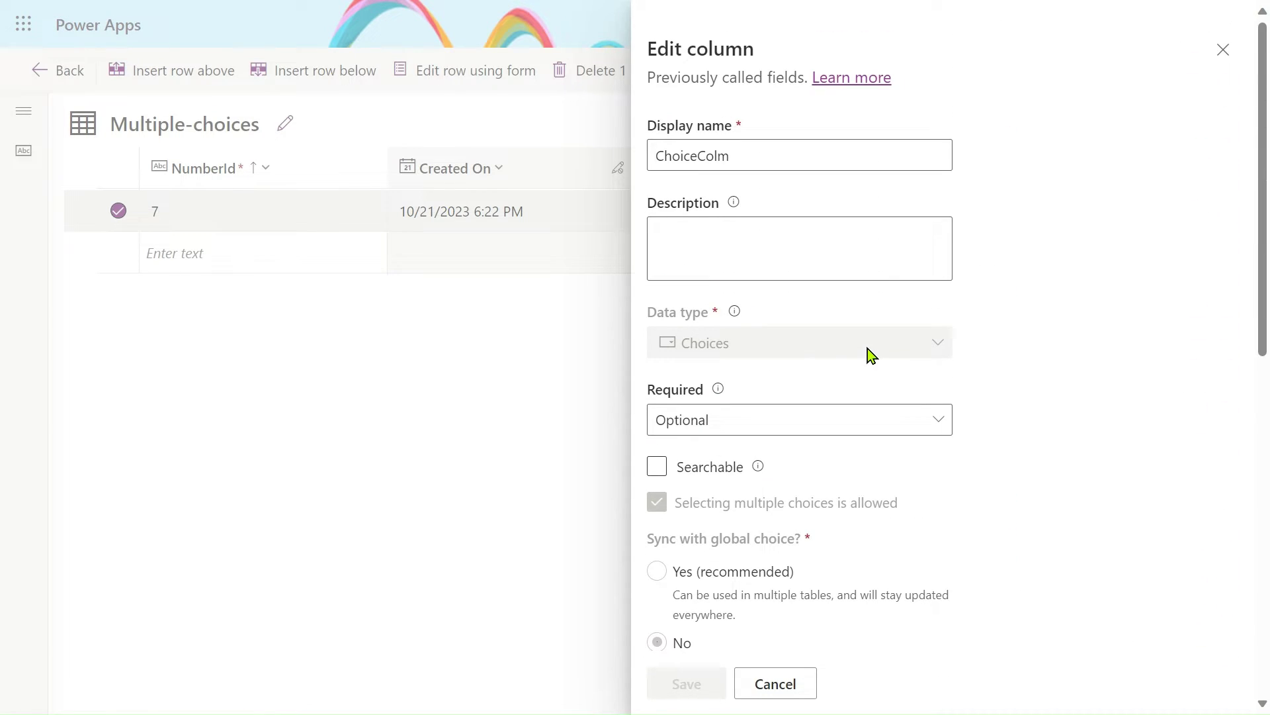
left_click(1224, 48)
mouse_move(304, 8)
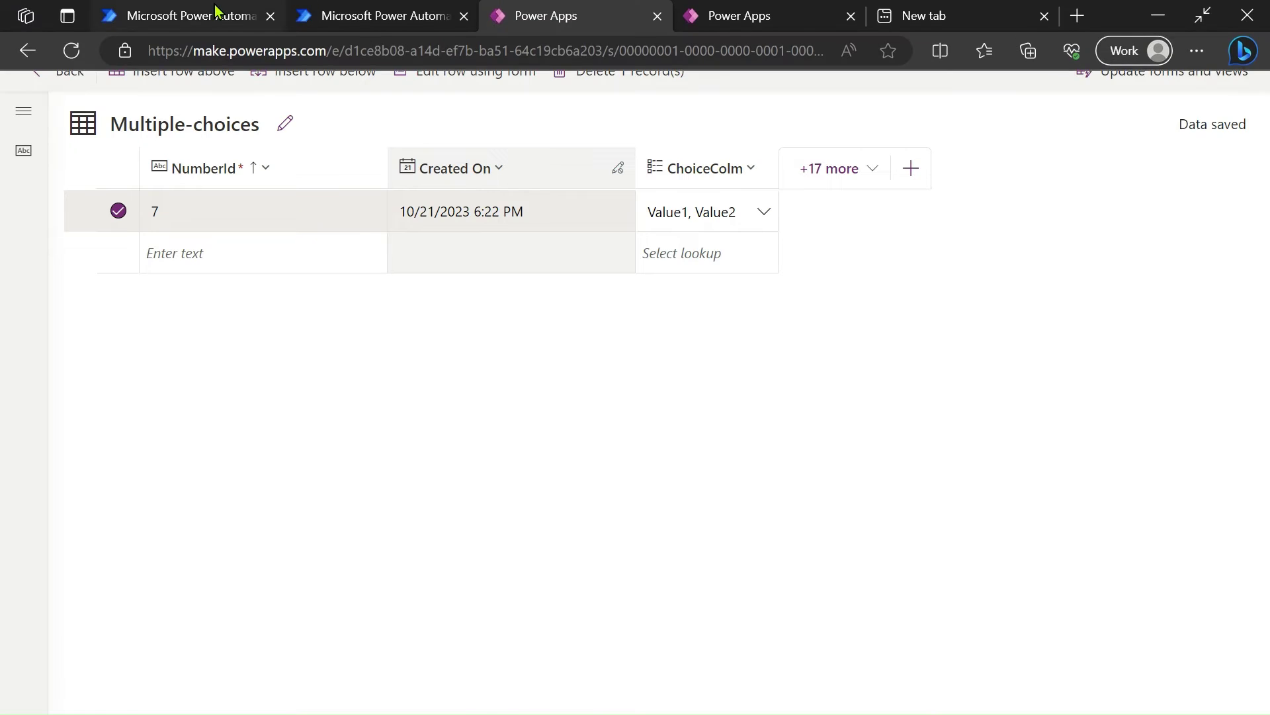
In the new flow's Add a new row action, try setting ChoiceColm to Value2.
left_click(235, 13)
left_click(360, 13)
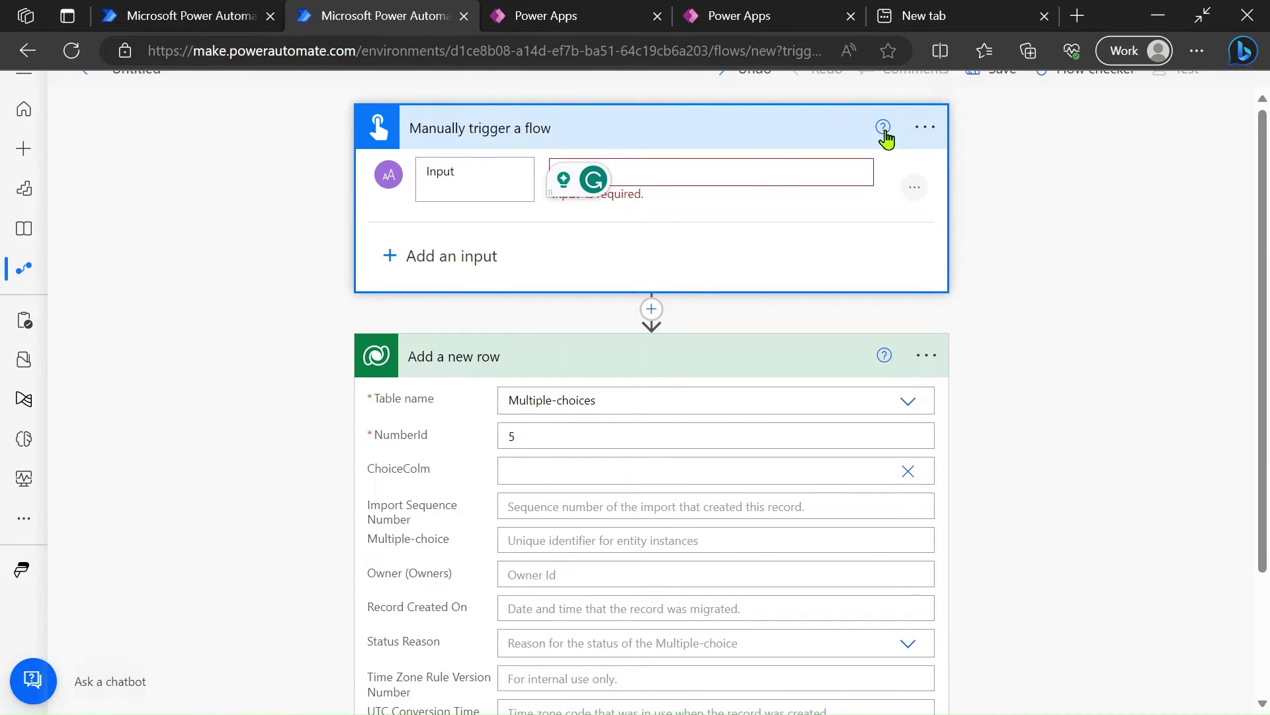
scroll(721, 393, "down", 3)
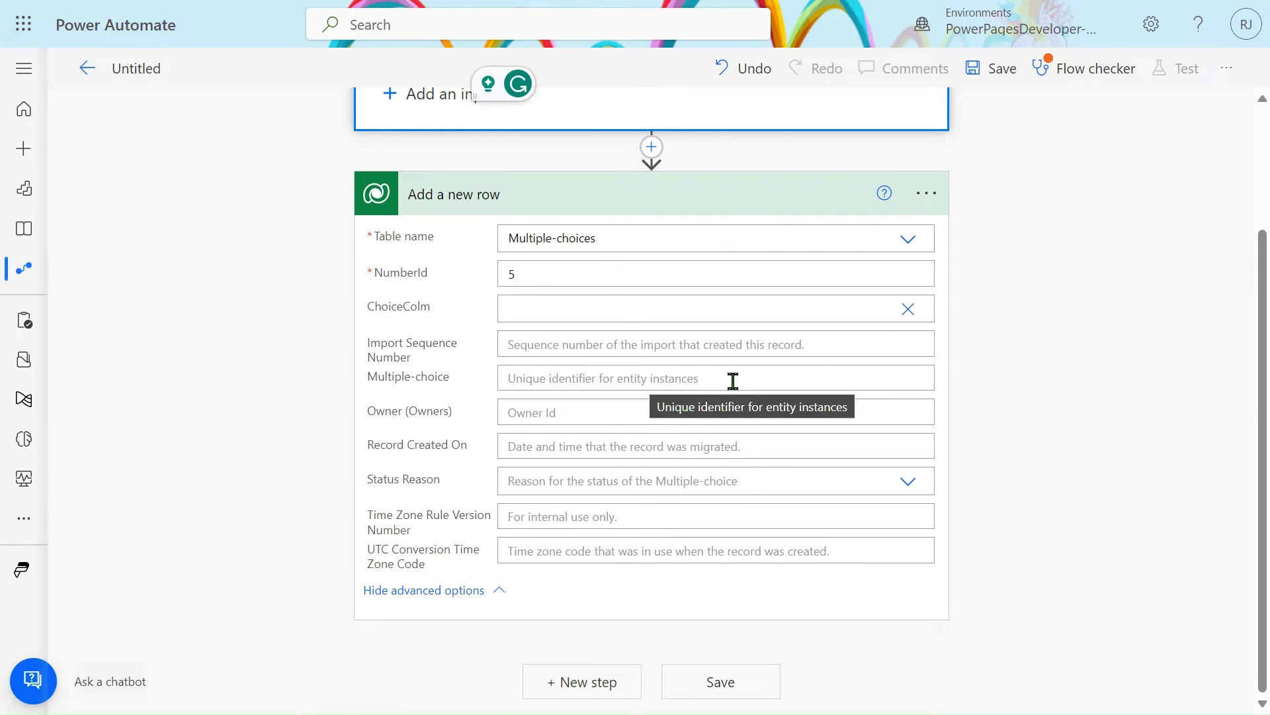
left_click(616, 370)
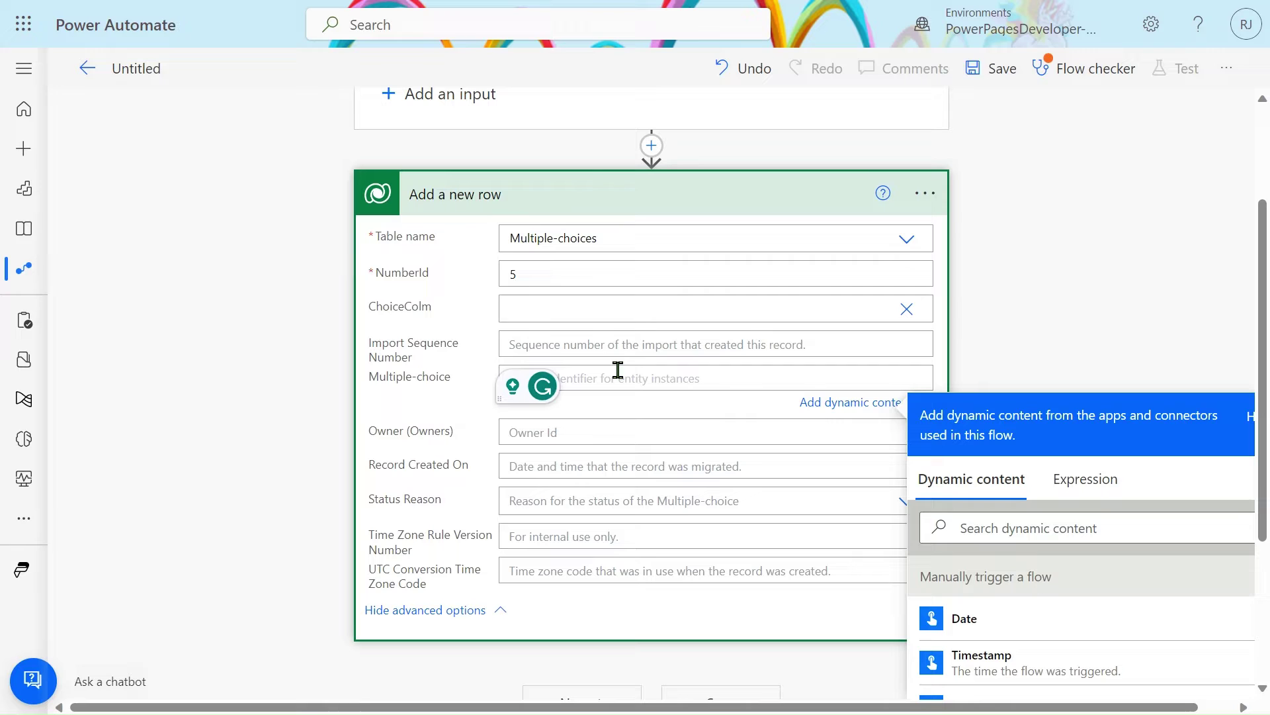
left_click(569, 297)
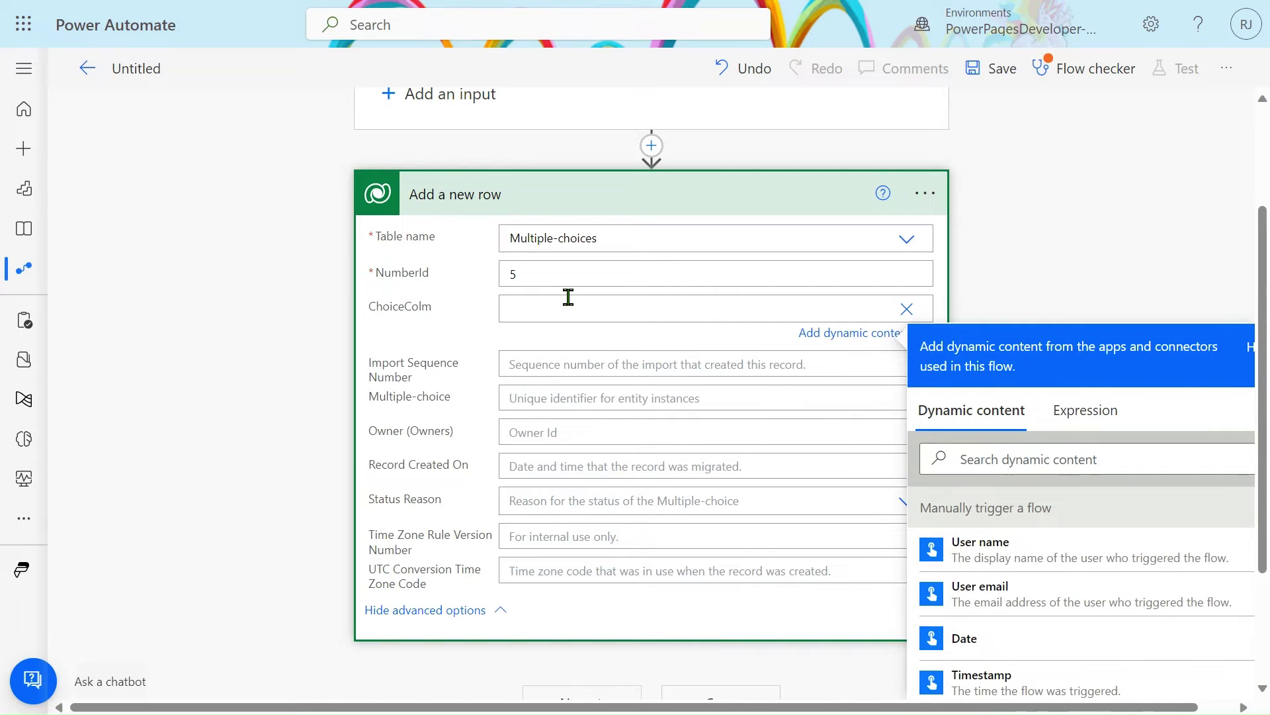
left_click(906, 309)
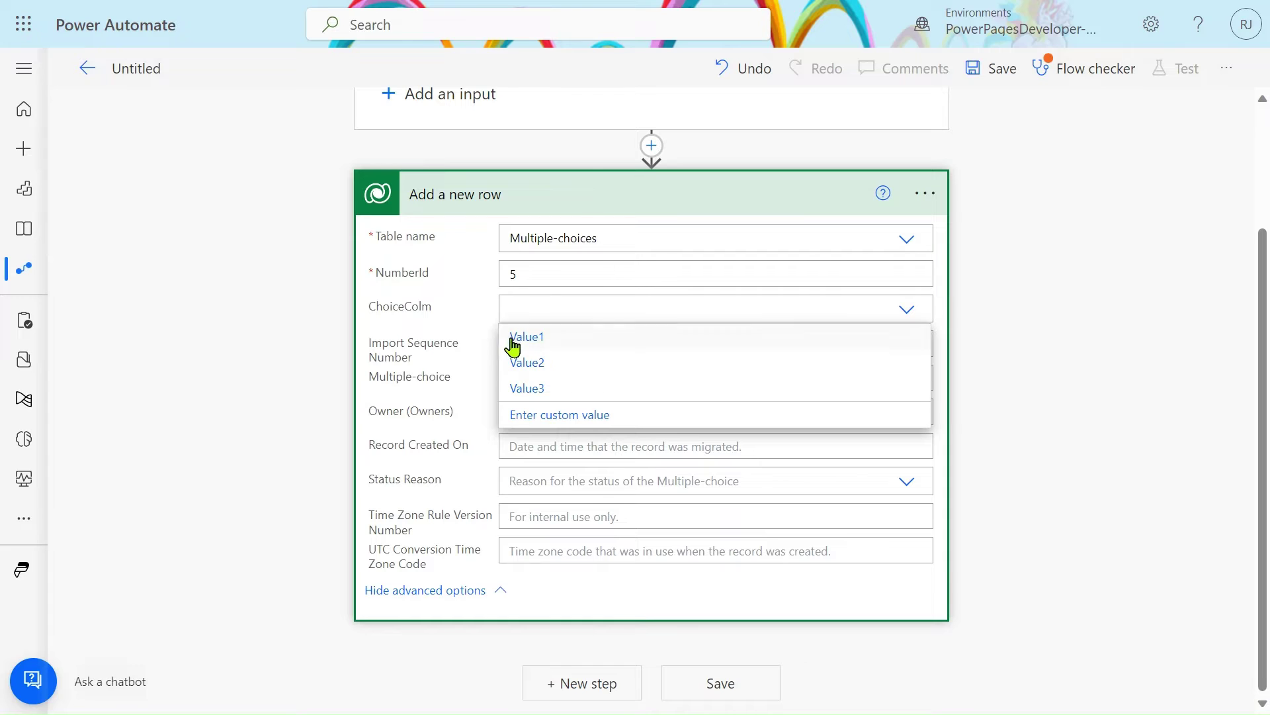
left_click(532, 364)
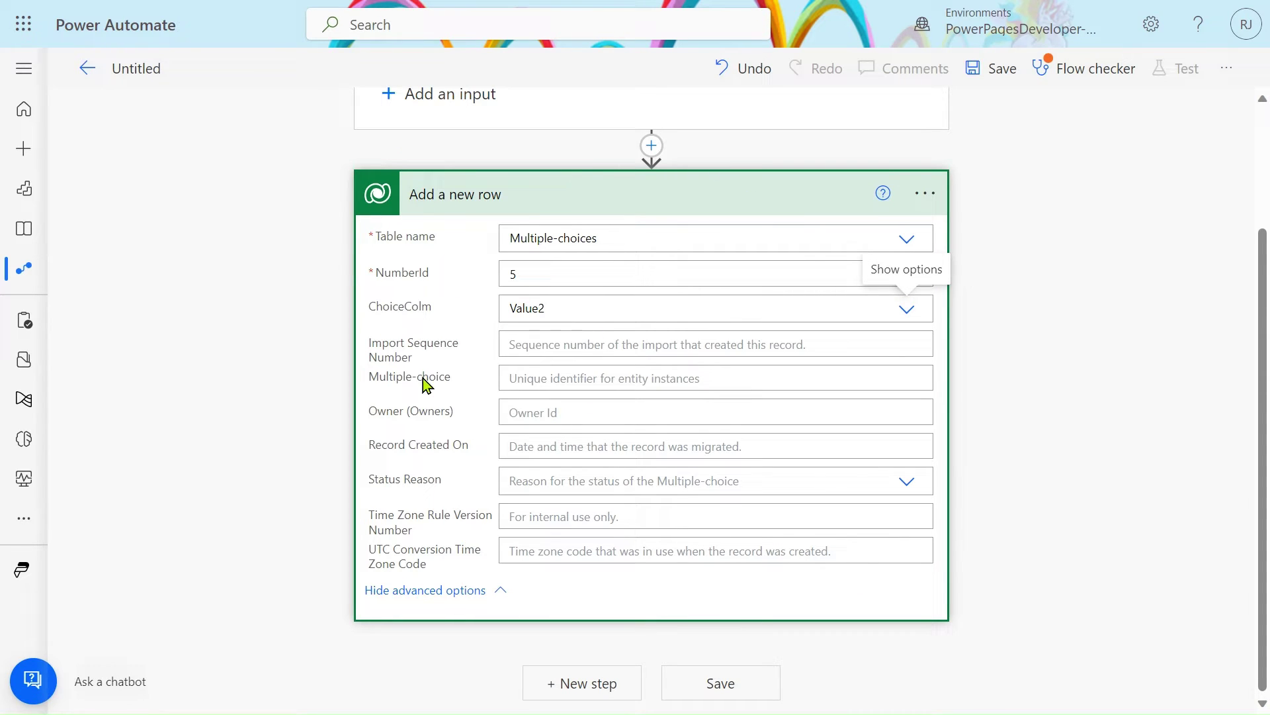
Delete the typed 'value' text so the ChoiceColm field is empty.
left_click(907, 311)
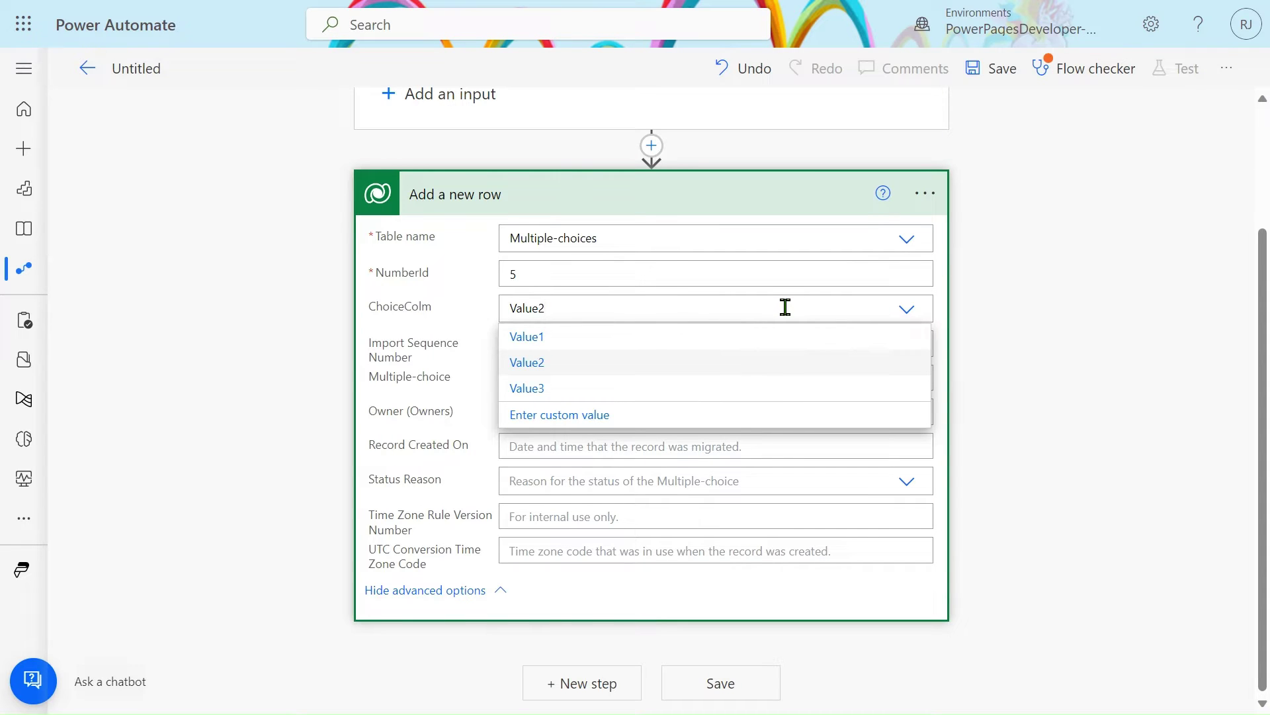
scroll(788, 311, "up", 2)
key("ctrl+a")
type("value")
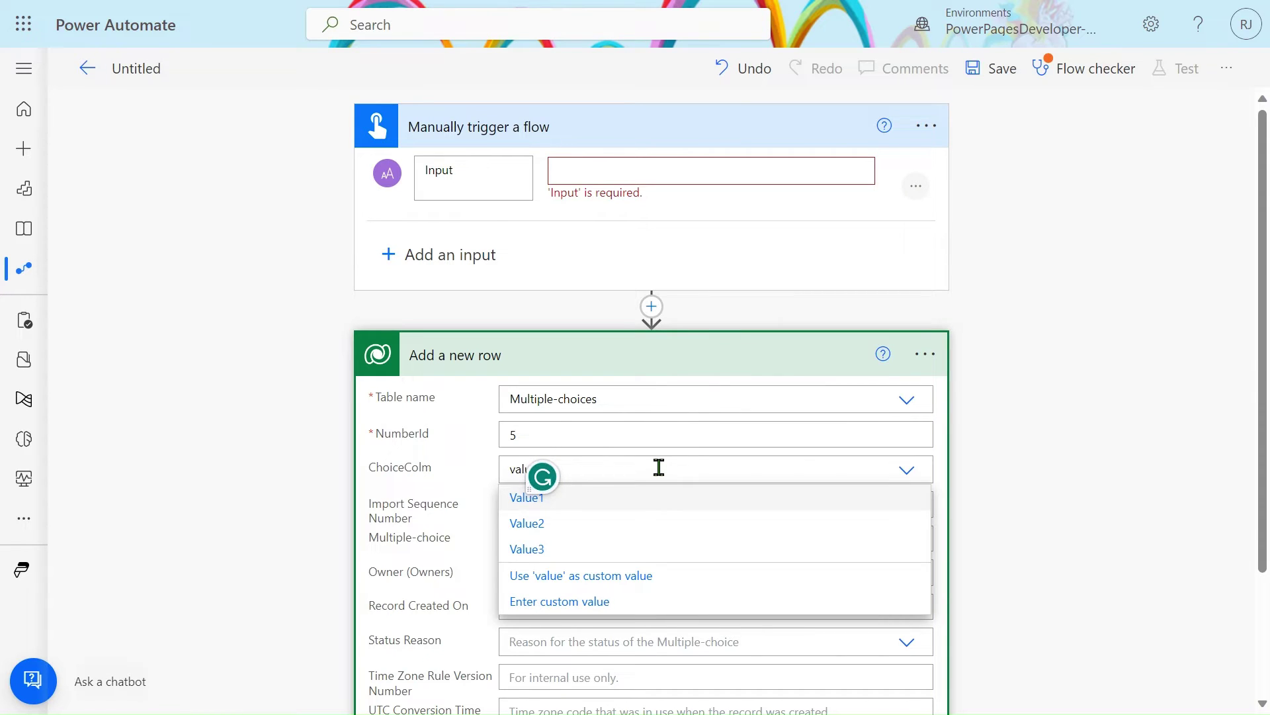
key("ctrl+a")
key("BackSpace")
left_click(1017, 435)
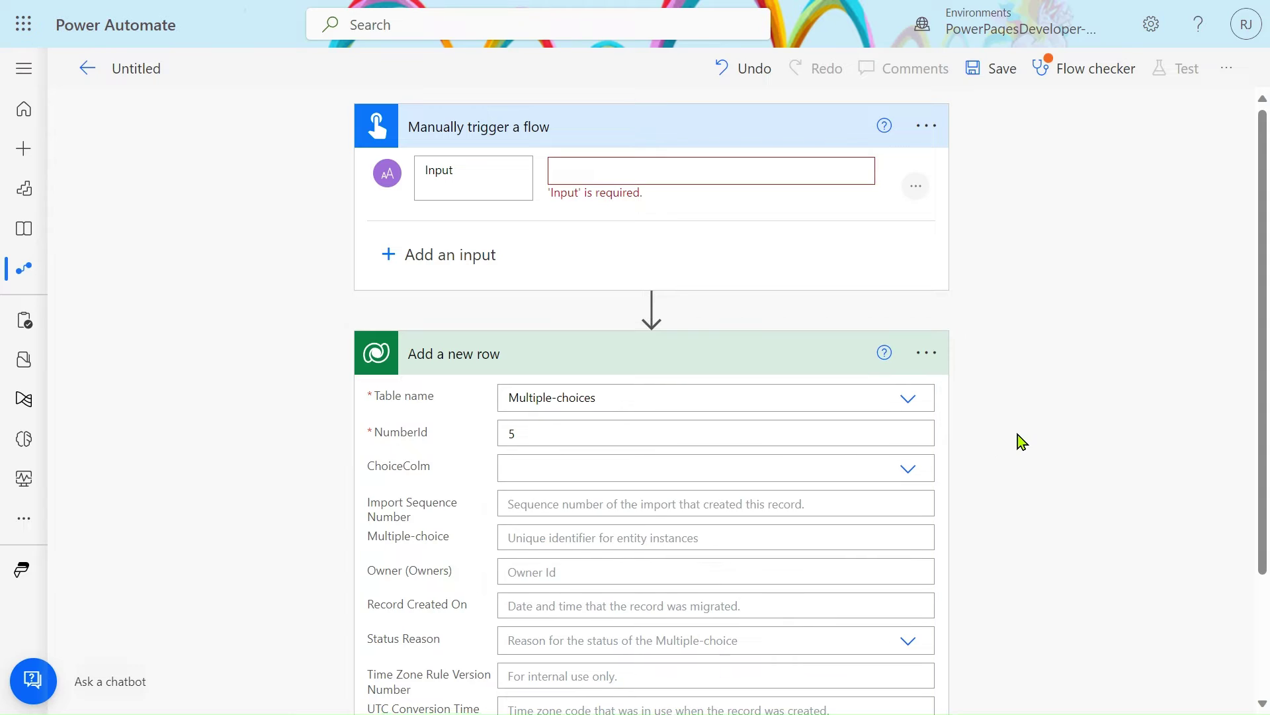
scroll(700, 461, "down", 1)
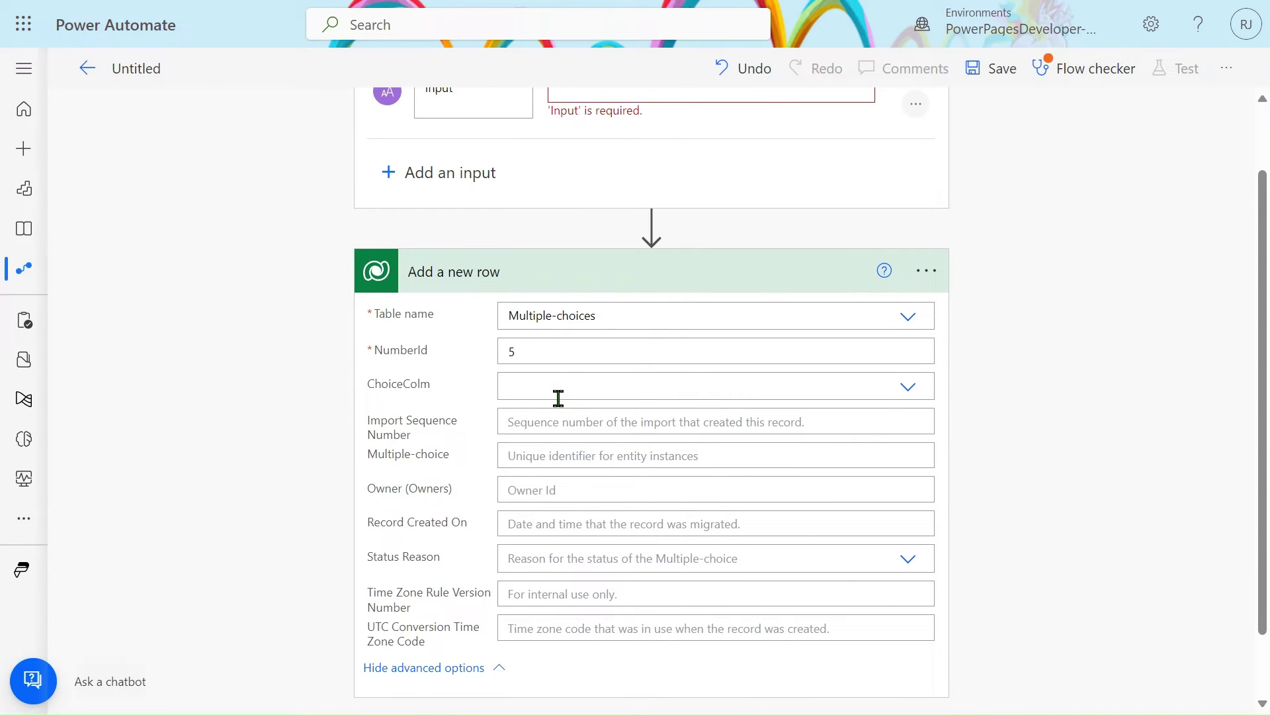
scroll(558, 398, "up", 1)
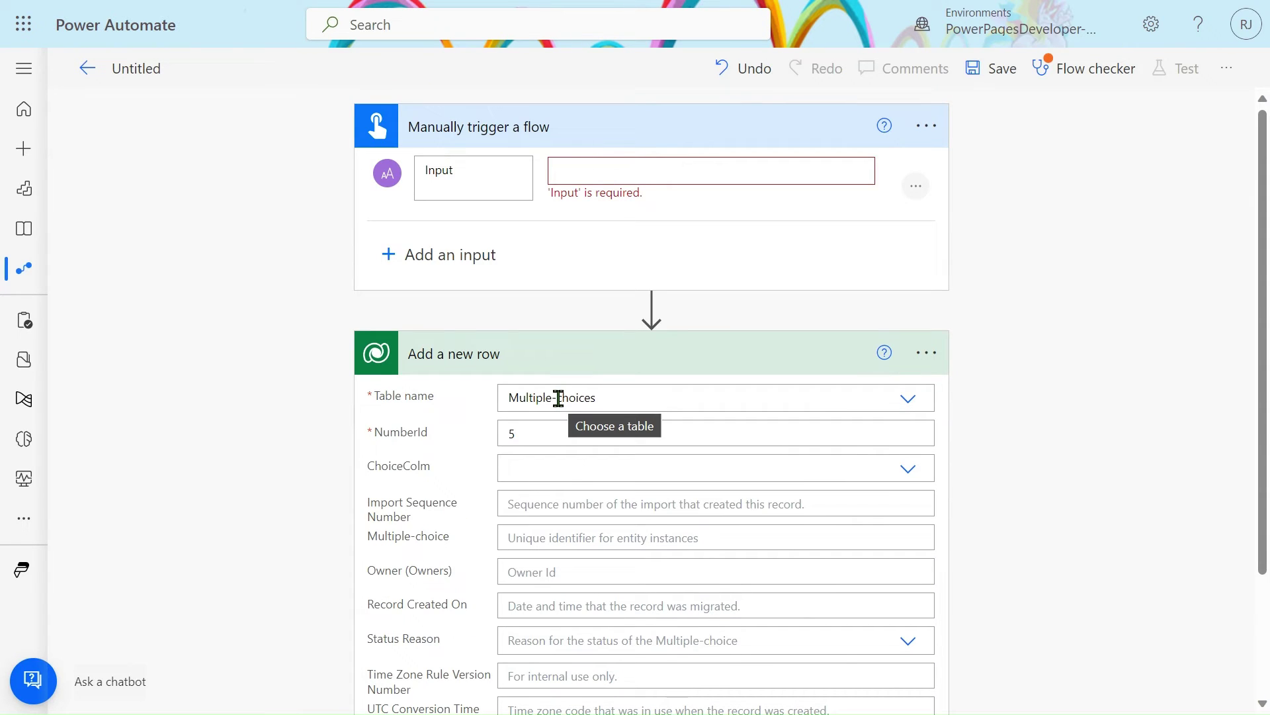
Use a custom value to put the trigger's Input dynamic content into ChoiceColm, then attempt saving.
left_click(557, 461)
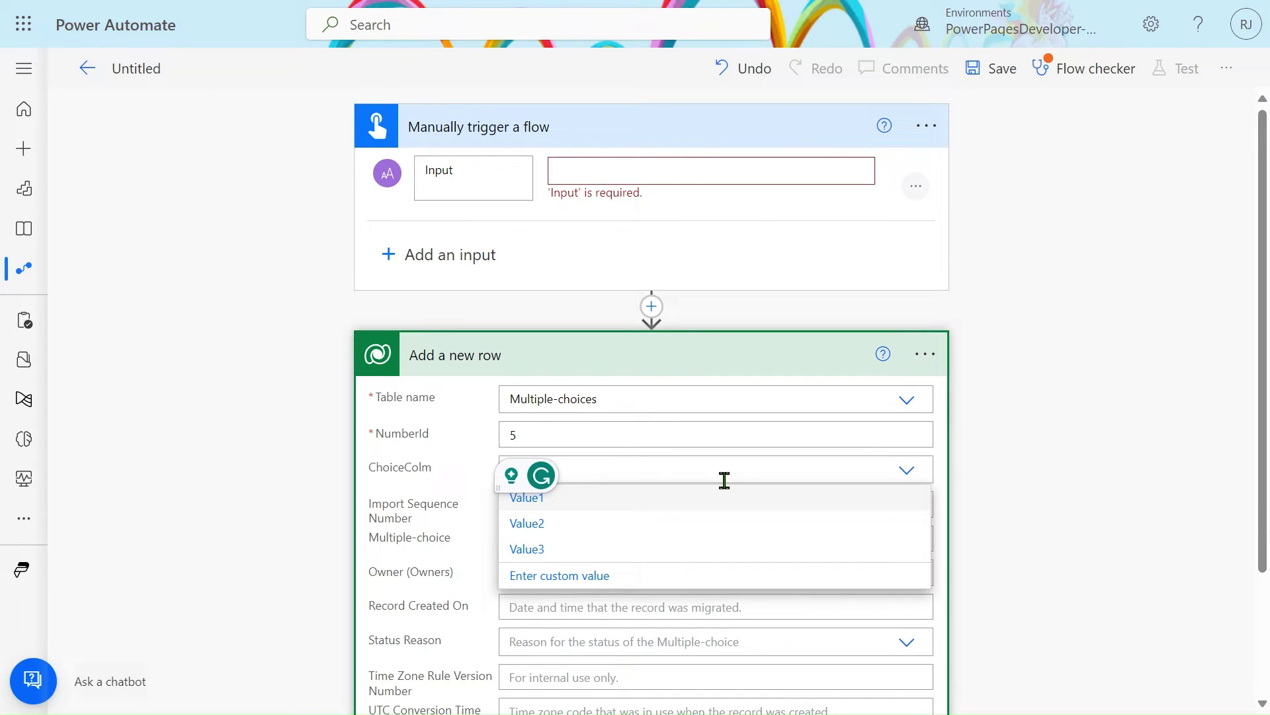
left_click(574, 576)
scroll(987, 403, "down", 5)
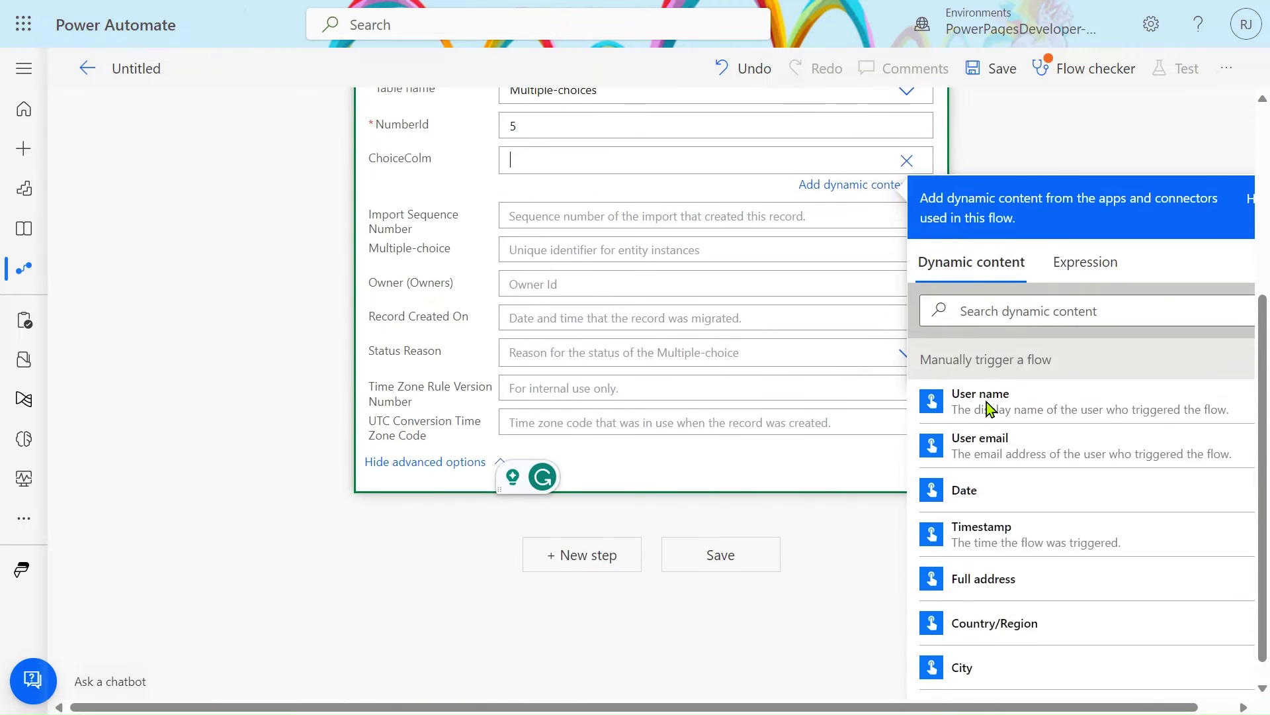
scroll(973, 647, "down", 2)
scroll(972, 649, "up", 4)
scroll(694, 152, "up", 5)
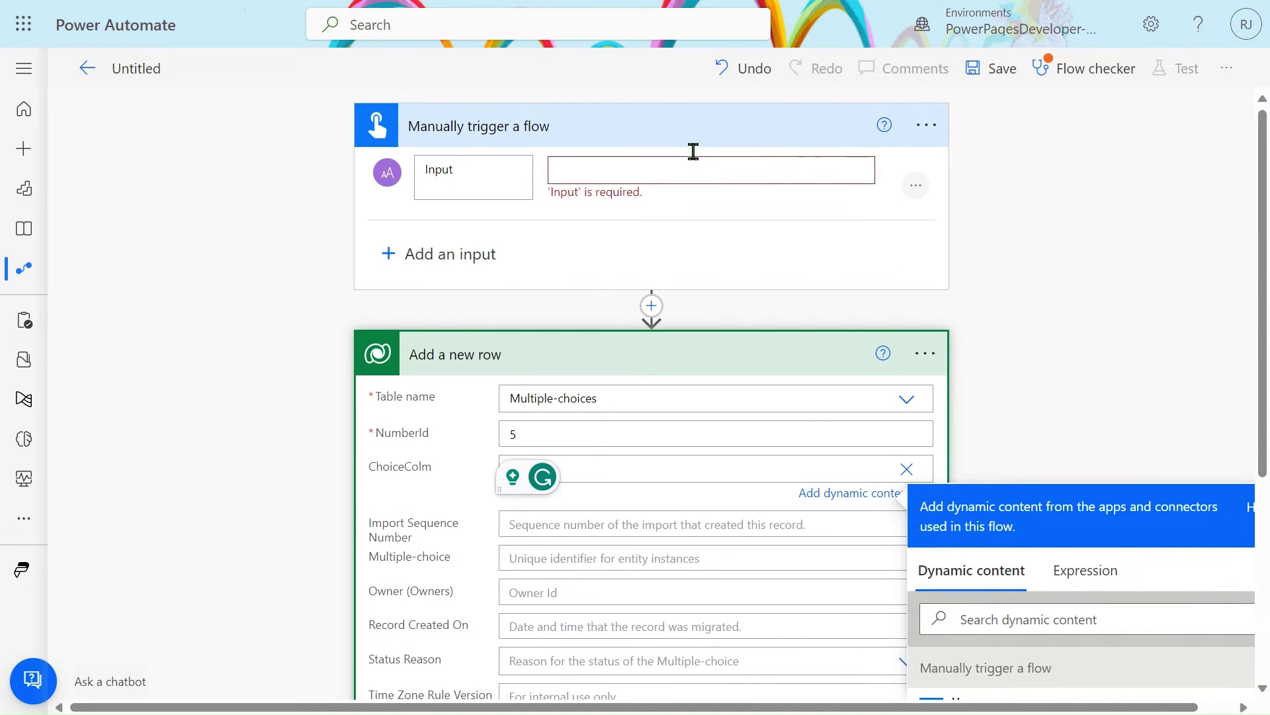
scroll(693, 153, "down", 4)
scroll(973, 488, "down", 3)
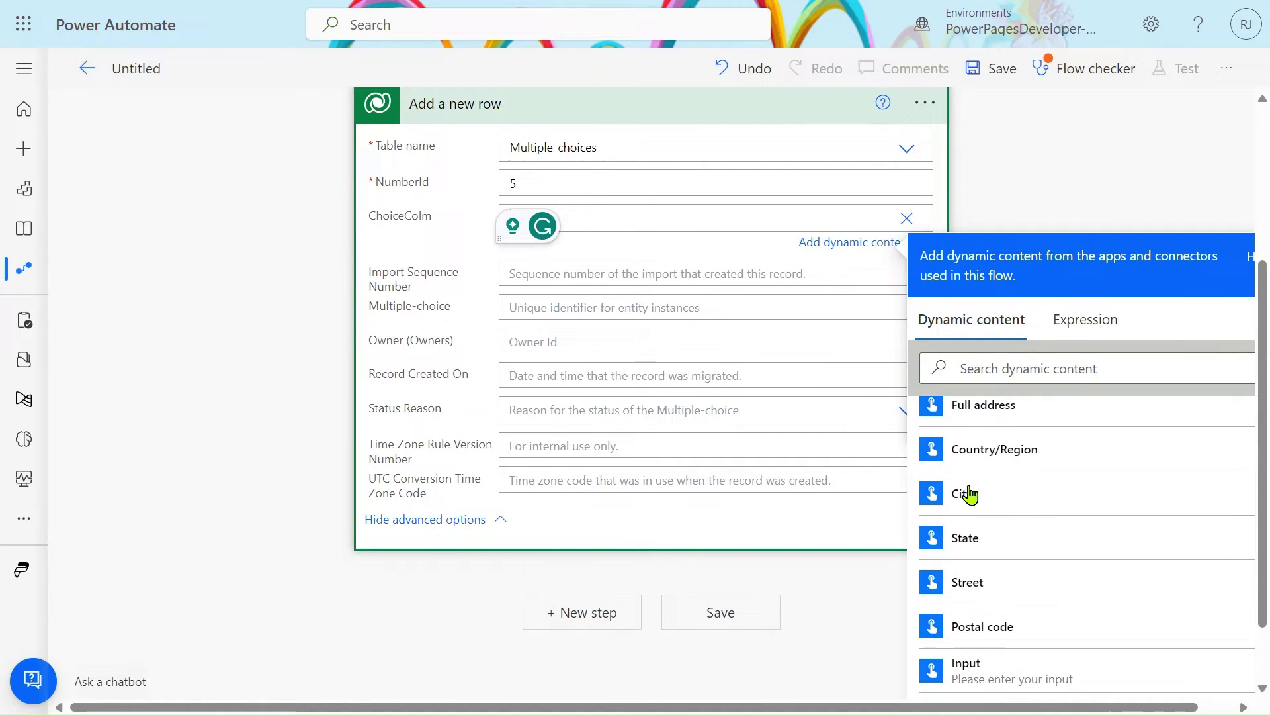
left_click(973, 682)
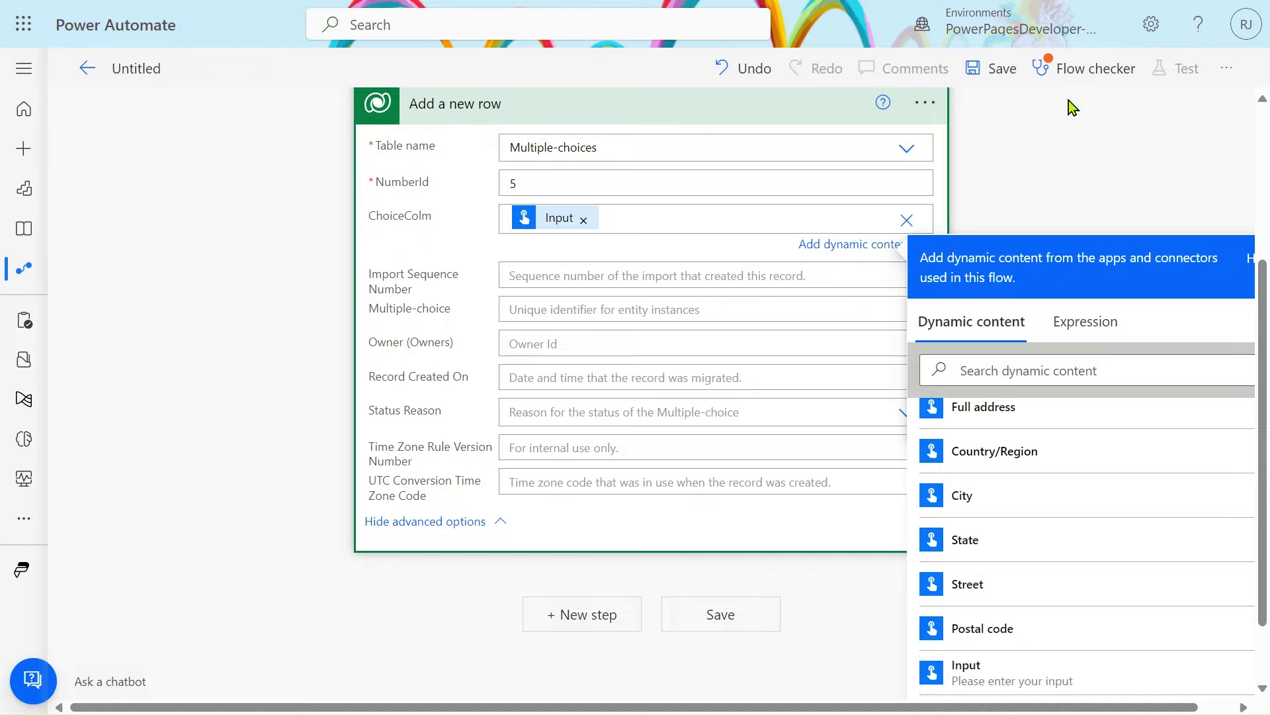
left_click(1023, 78)
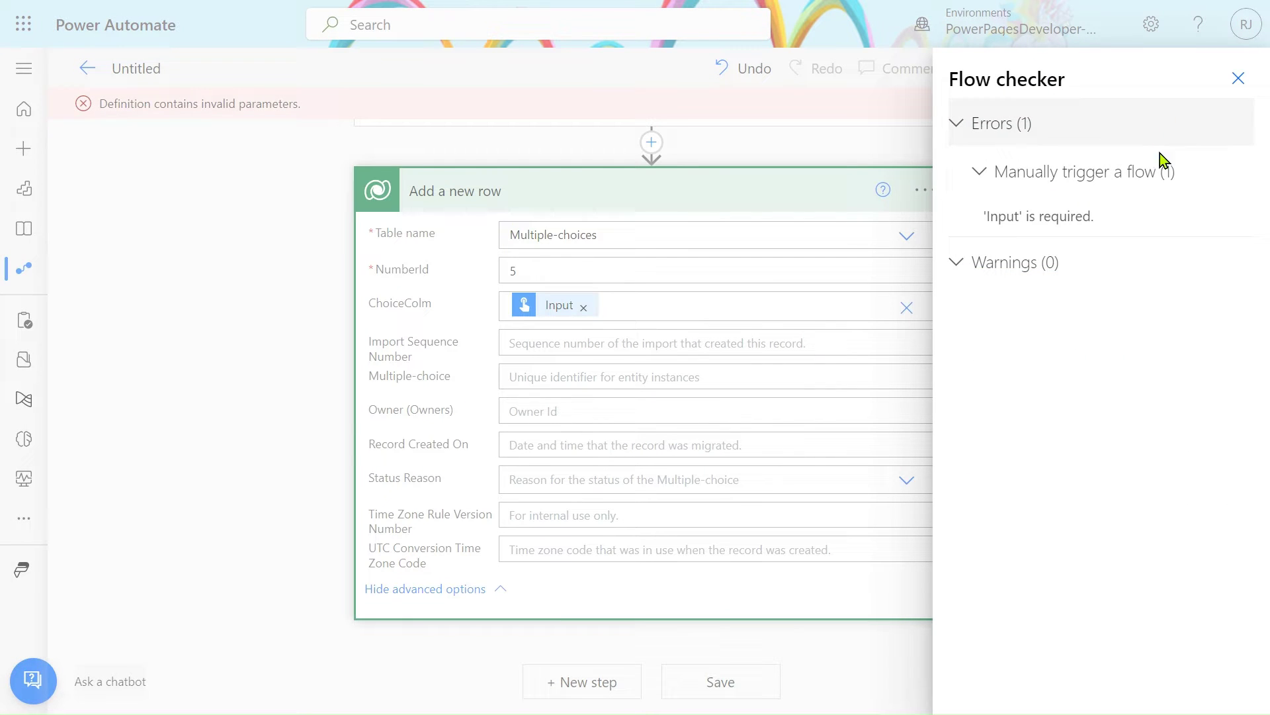
Give the trigger's Input the prompt 'Proide number' and save the flow.
left_click(1238, 78)
scroll(1048, 187, "up", 3)
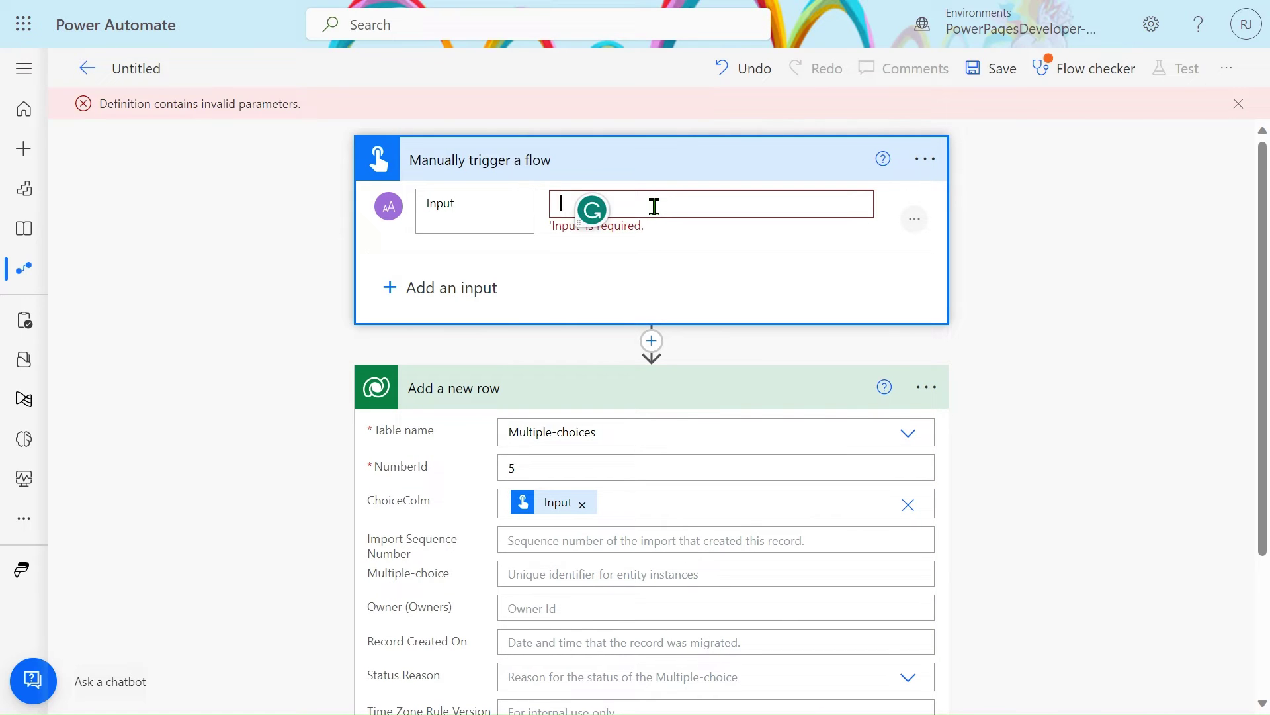
type("Proide number")
left_click(1006, 72)
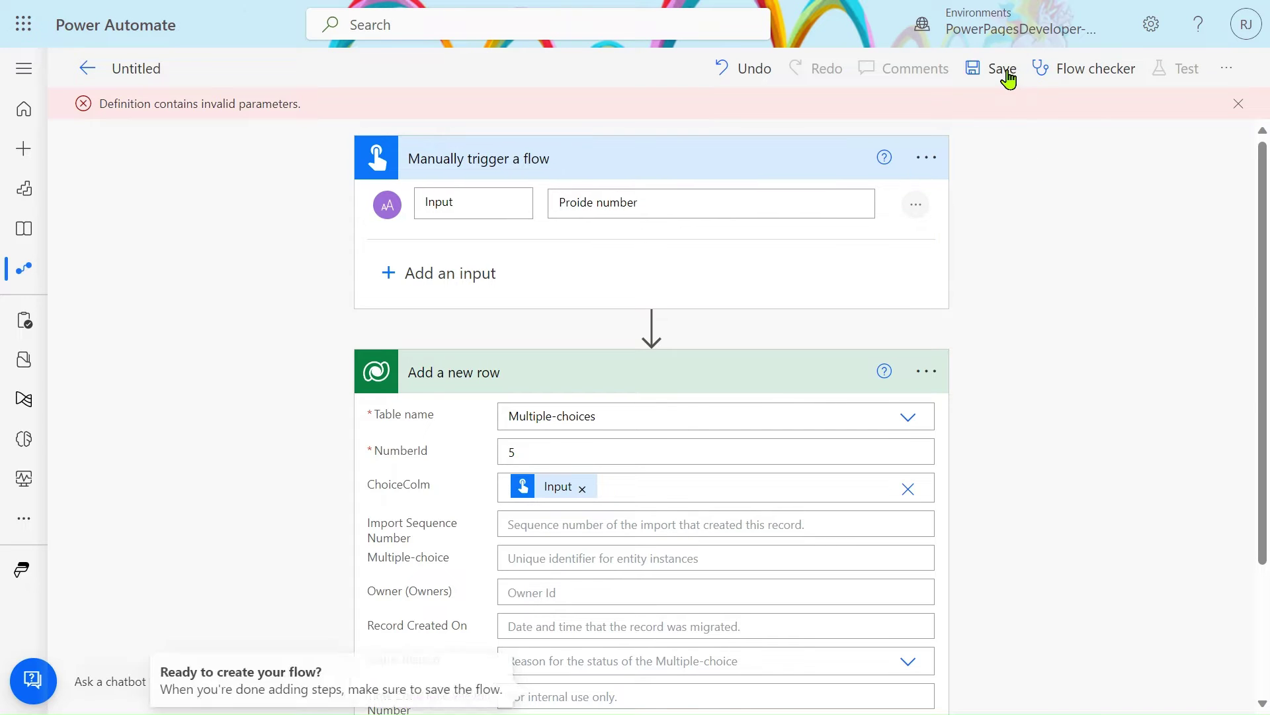
left_click_drag(573, 173, 586, 172)
left_click(586, 172)
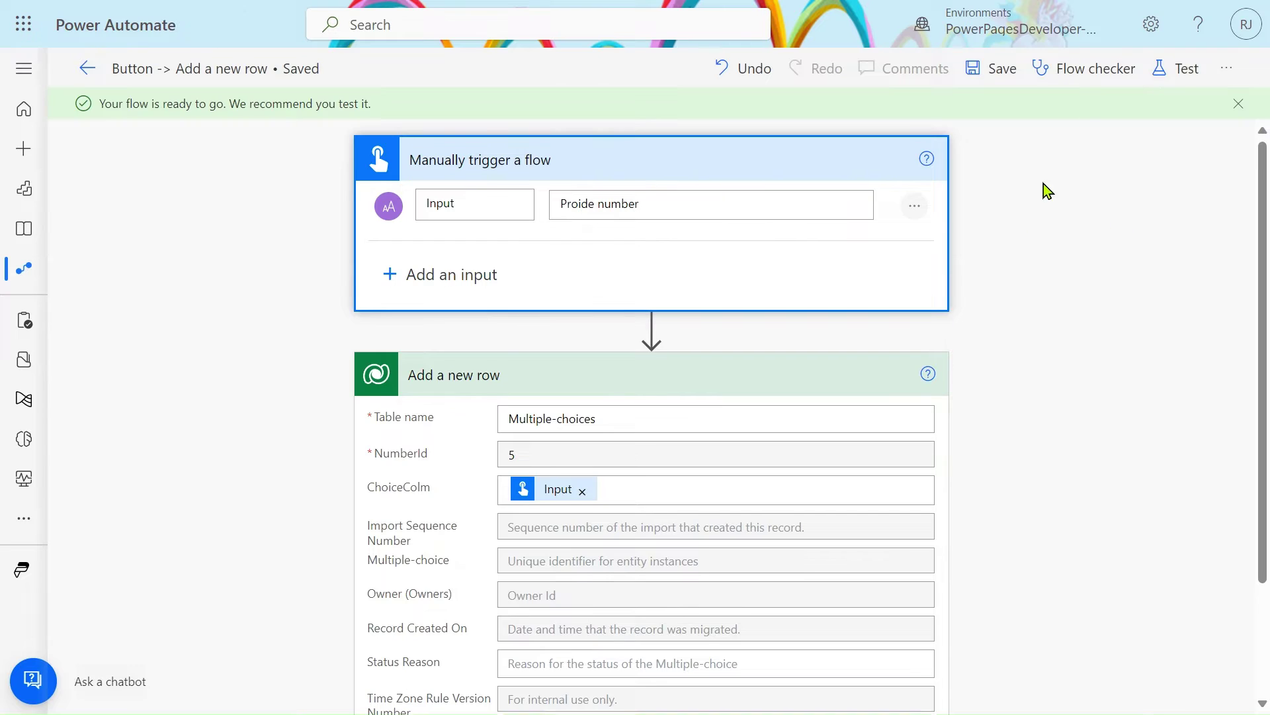
Test the flow manually with Input 1.
left_click(1169, 71)
left_click(971, 147)
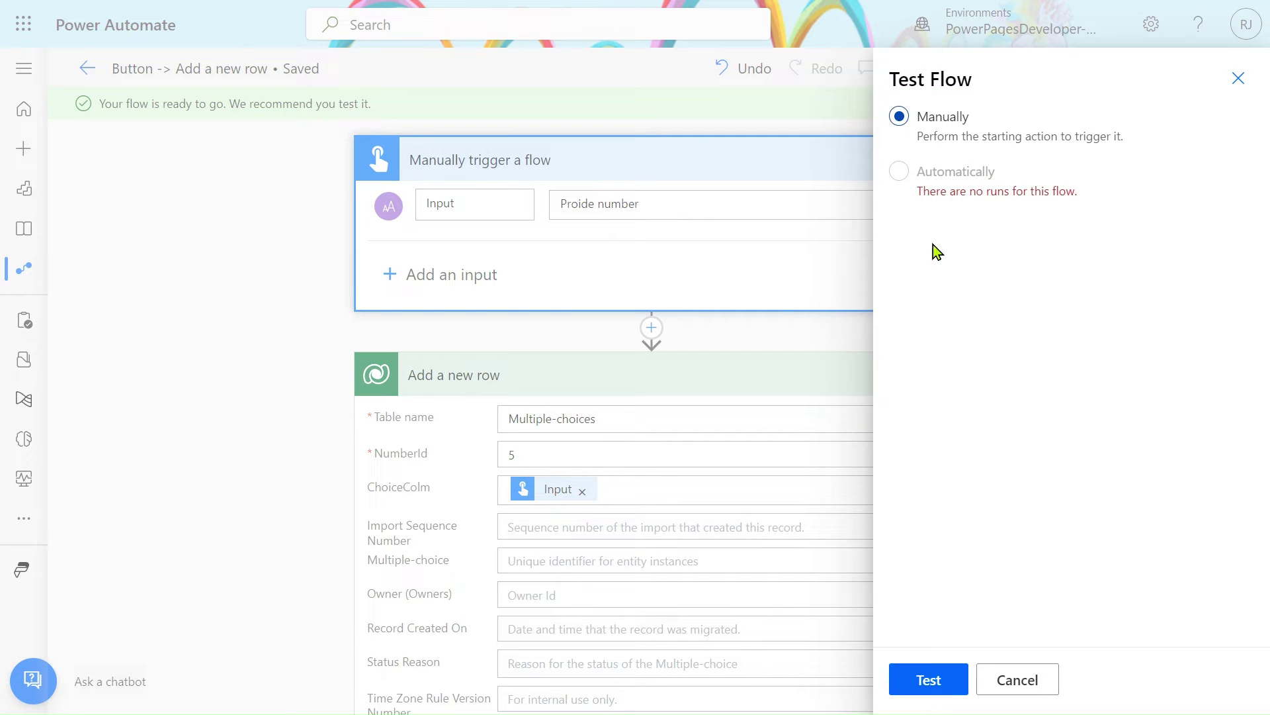
left_click(926, 677)
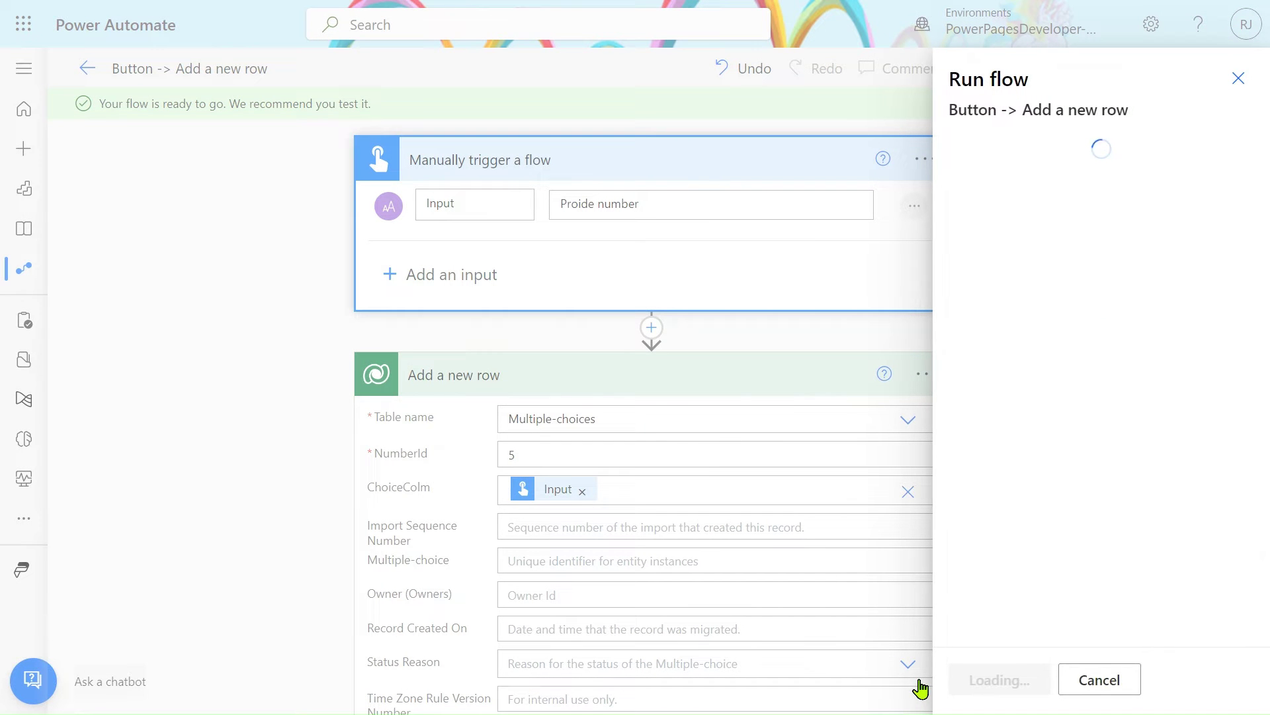
left_click(1090, 209)
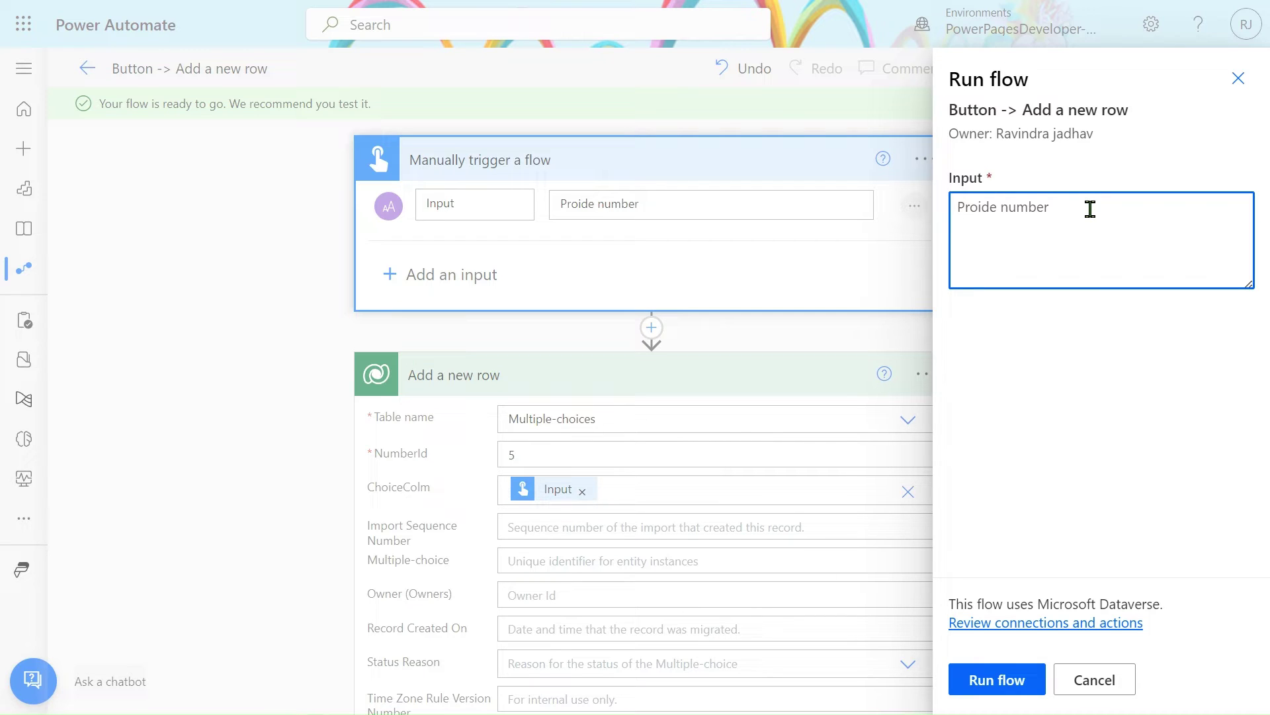
type("1")
left_click(1020, 683)
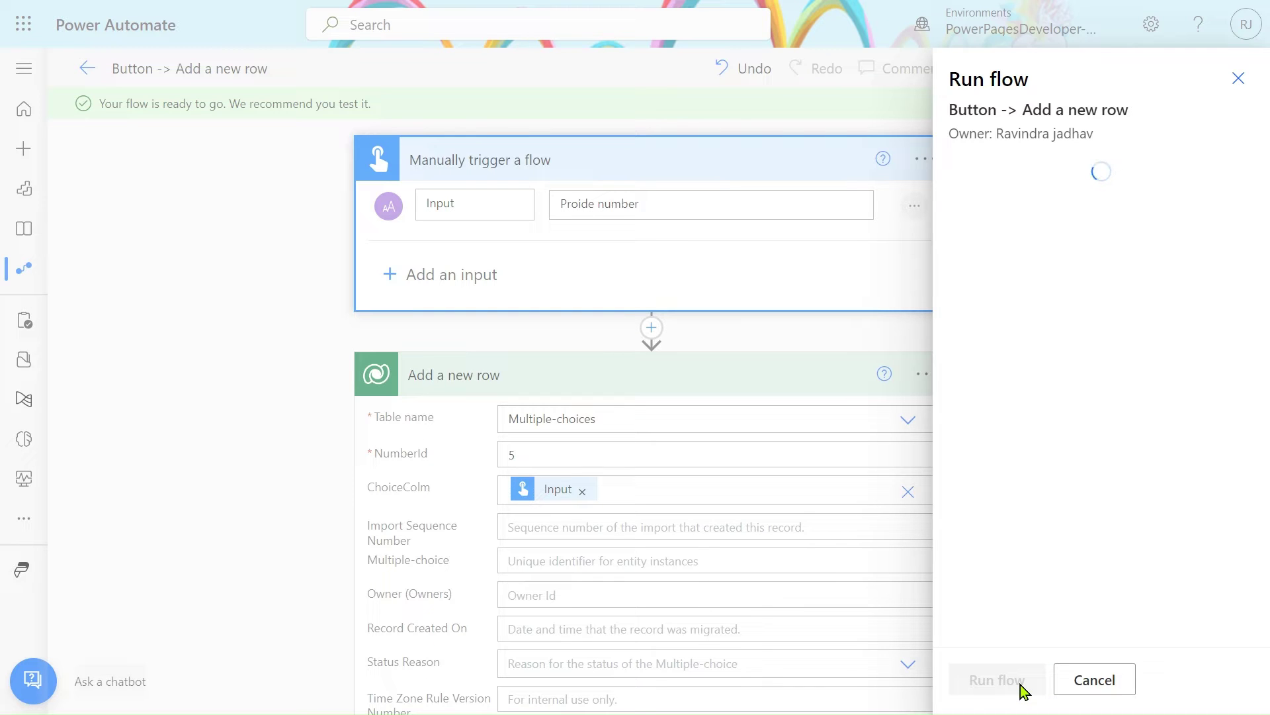
left_click(1001, 683)
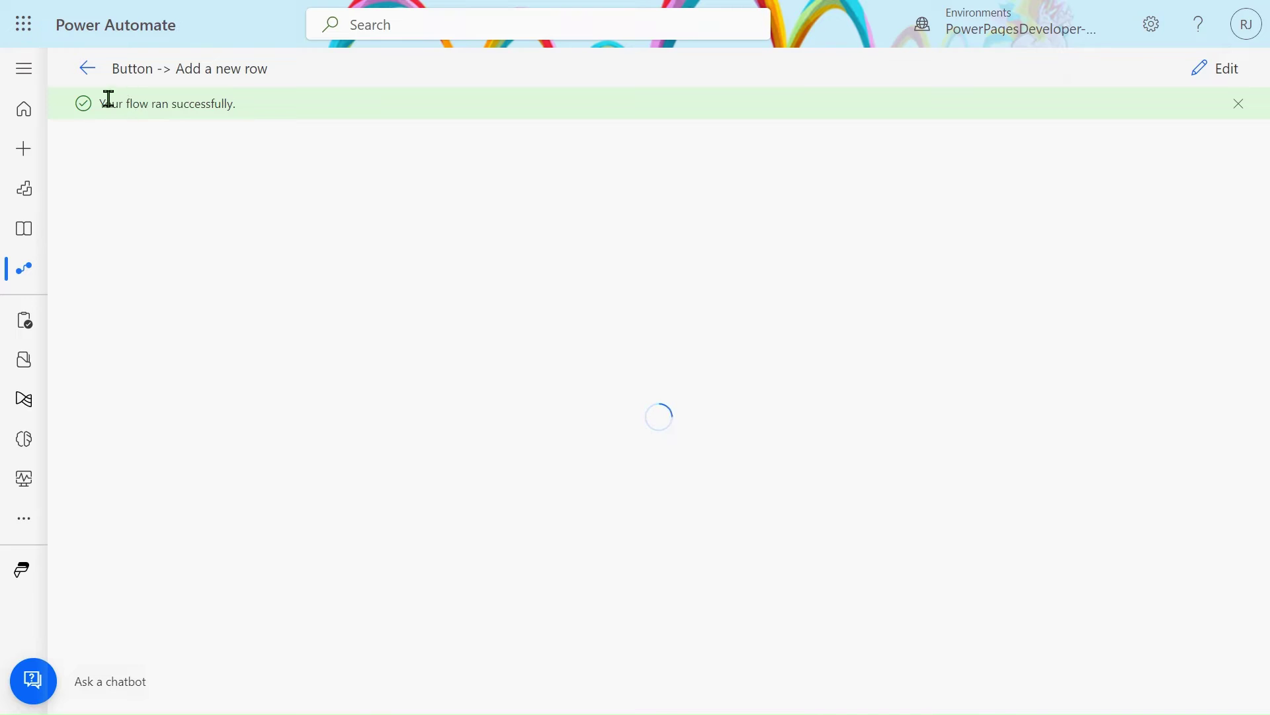
Review the successful run's trigger and Add a new row details, then return to Power Apps.
left_click_drag(109, 100, 287, 115)
left_click(485, 264)
left_click(601, 191)
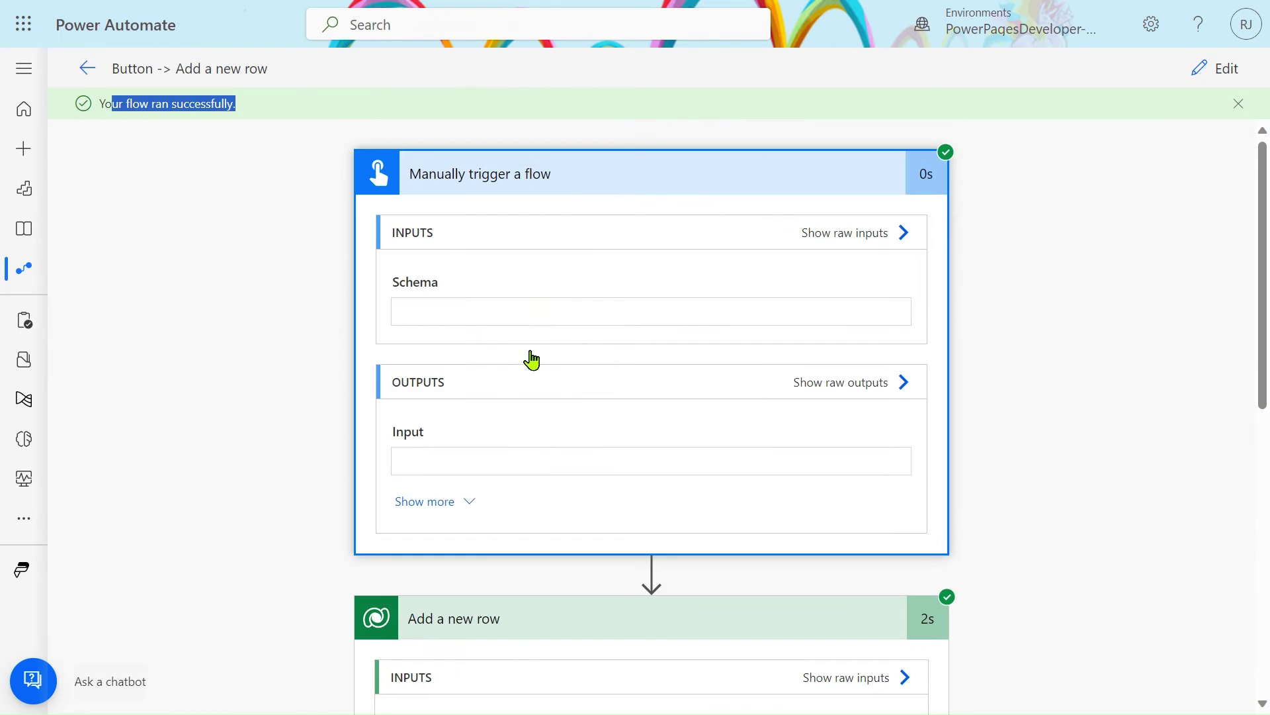
scroll(527, 349, "down", 1)
scroll(462, 536, "down", 5)
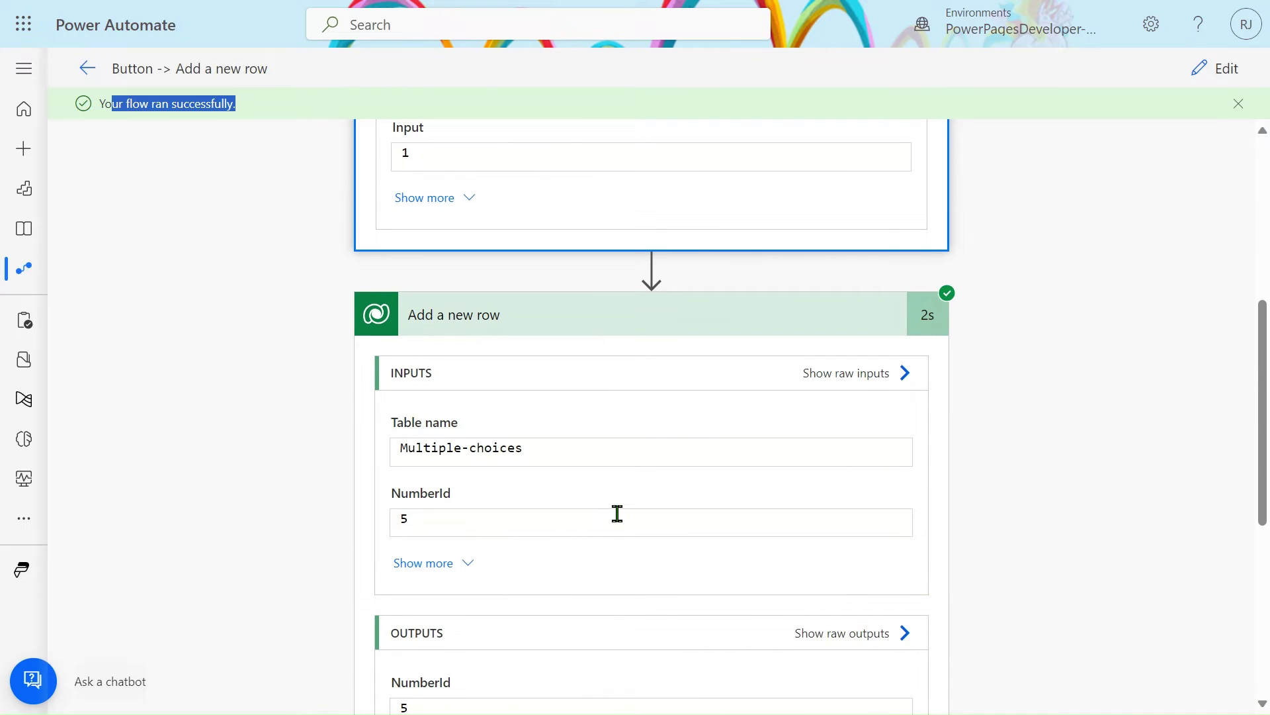
mouse_move(389, 9)
left_click(705, 13)
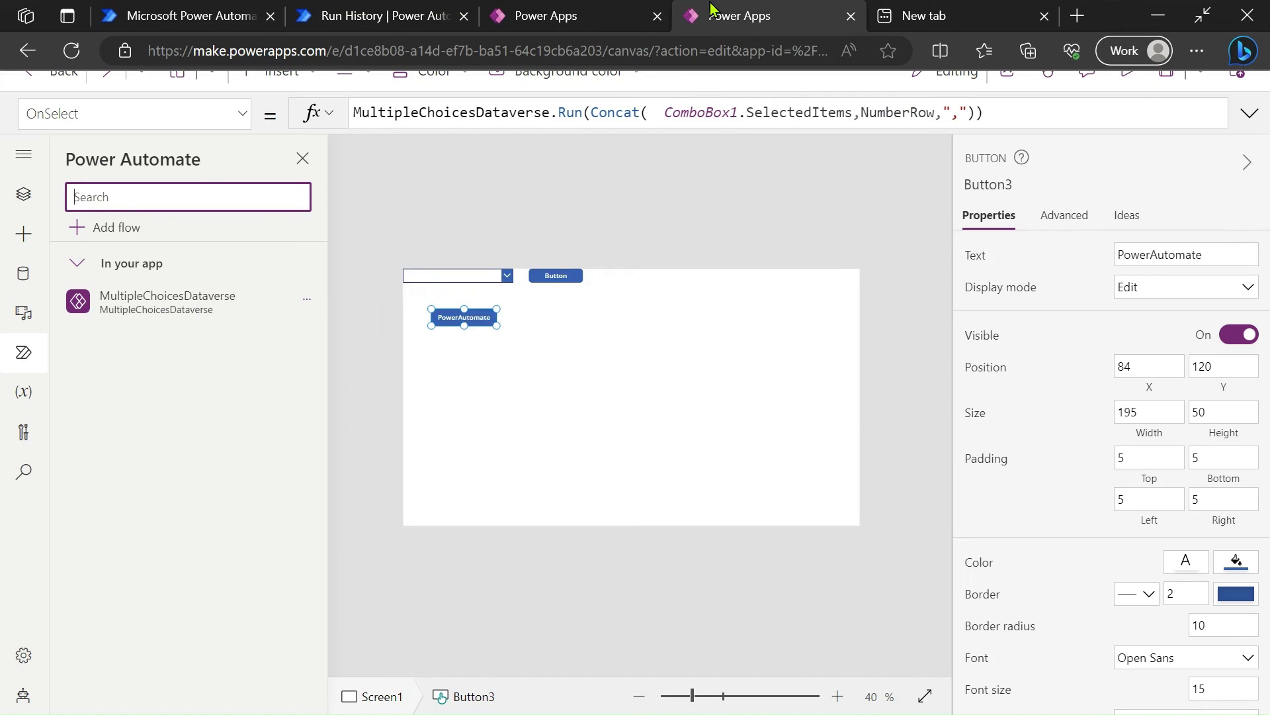
Inspect the numeric values of Value1, Value2 and Value3 in the ChoiceColm column settings.
left_click(567, 14)
left_click(747, 172)
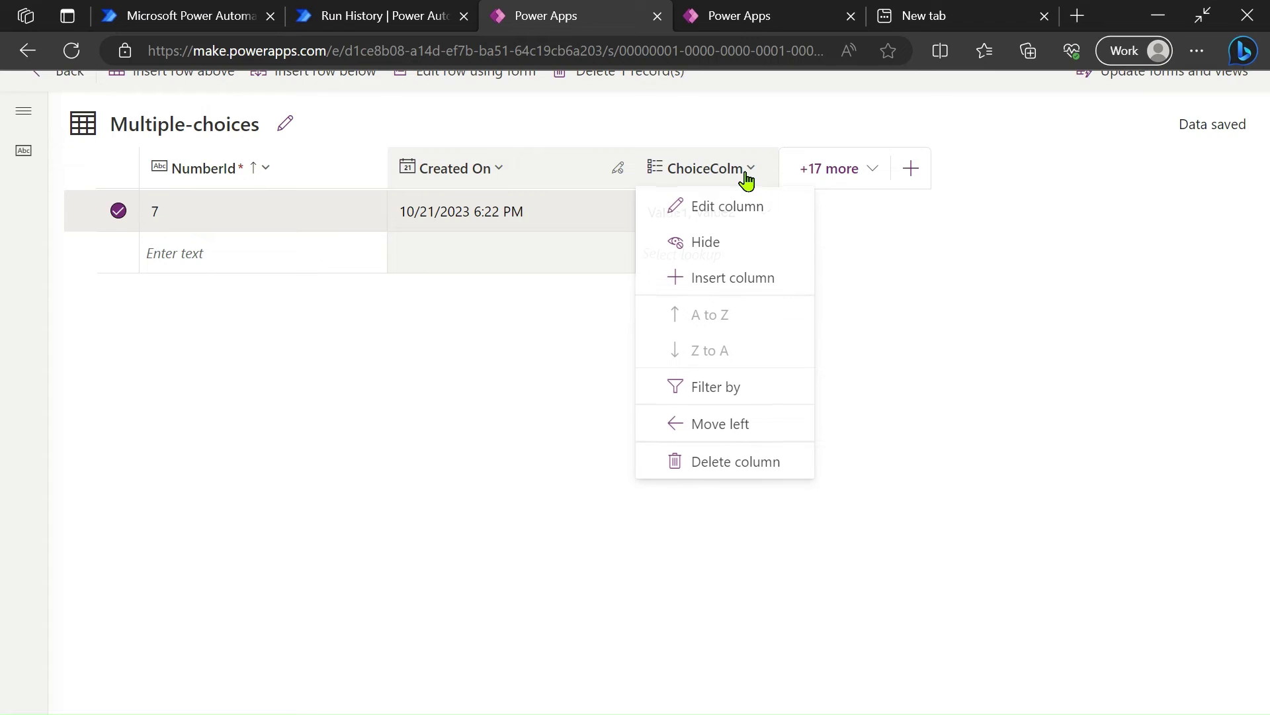
left_click(724, 207)
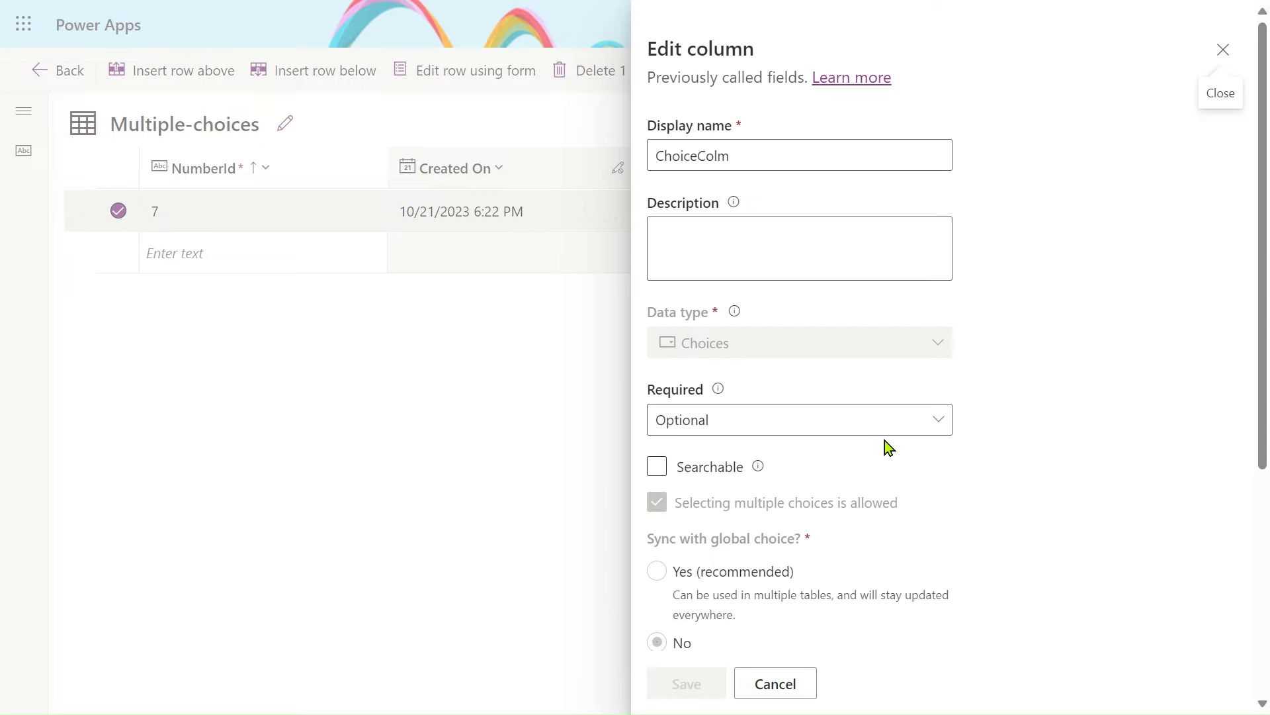
scroll(886, 441, "down", 3)
scroll(884, 440, "down", 3)
left_click(1035, 416)
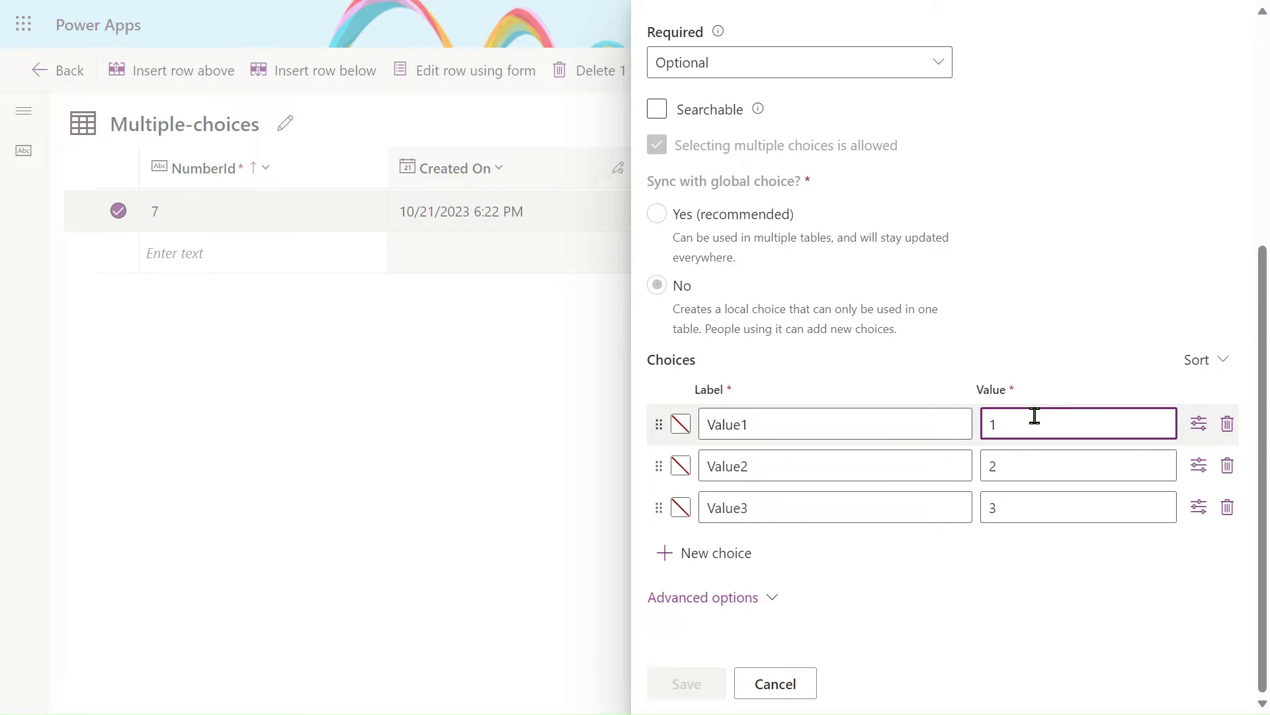
left_click(1013, 455)
left_click(1013, 501)
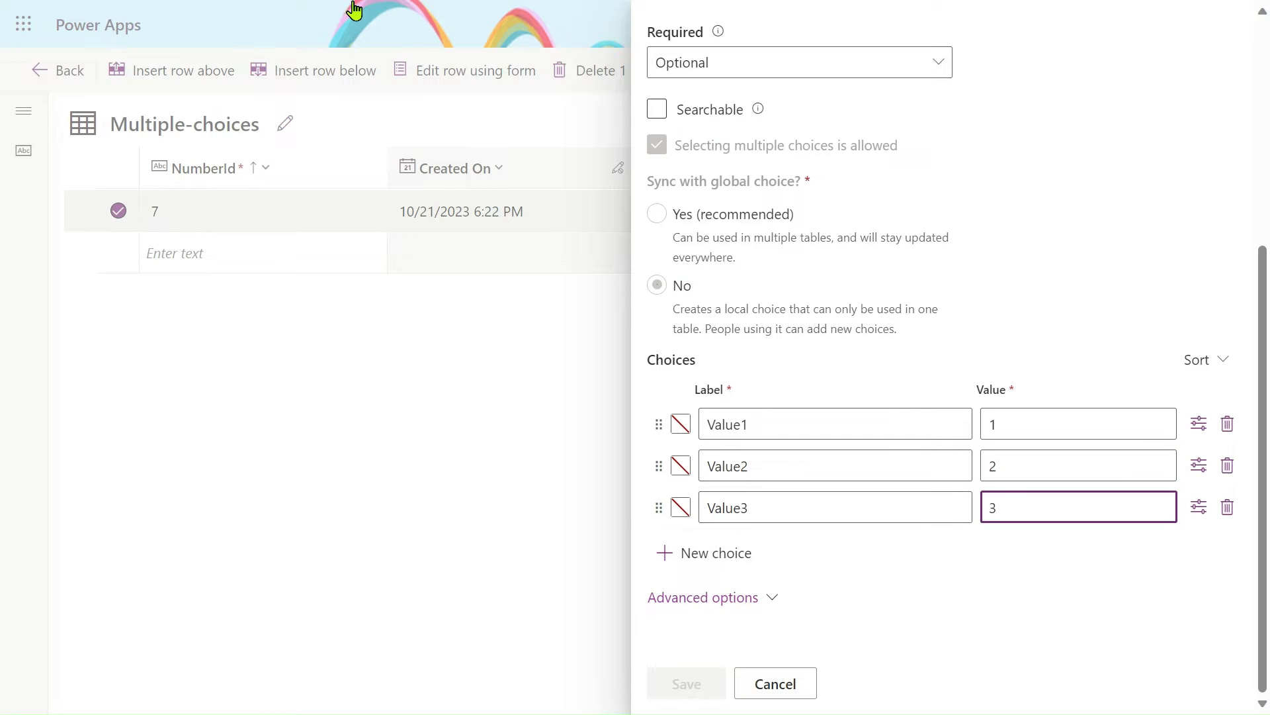
Check the flow's run history, then cancel the column panel and reload the table page.
mouse_move(354, 8)
left_click(188, 16)
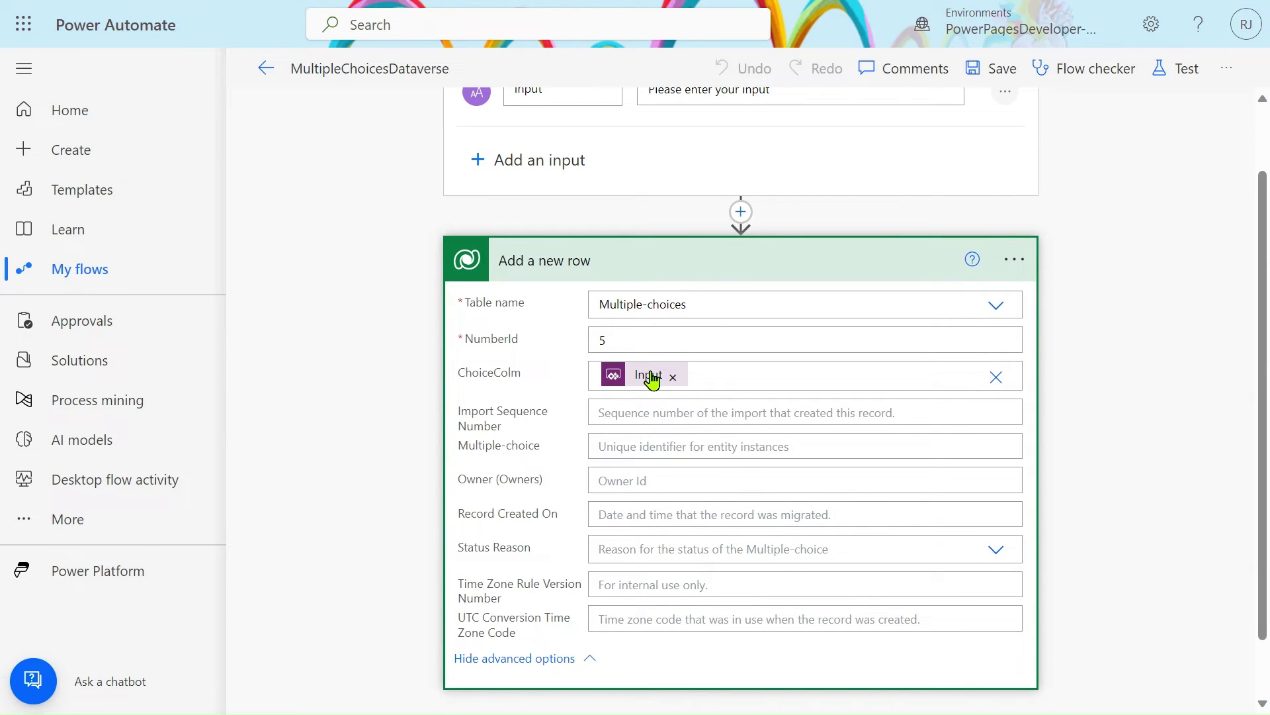
scroll(651, 377, "up", 1)
scroll(651, 372, "down", 1)
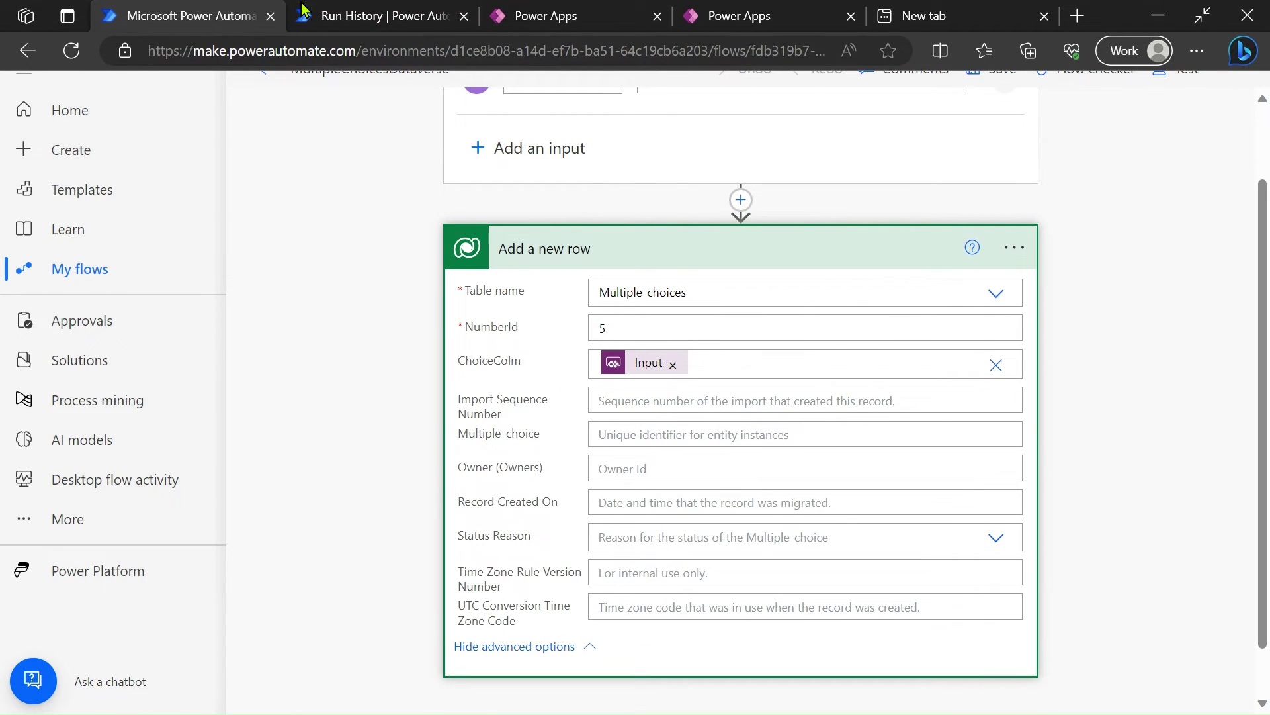
left_click(303, 9)
left_click(734, 10)
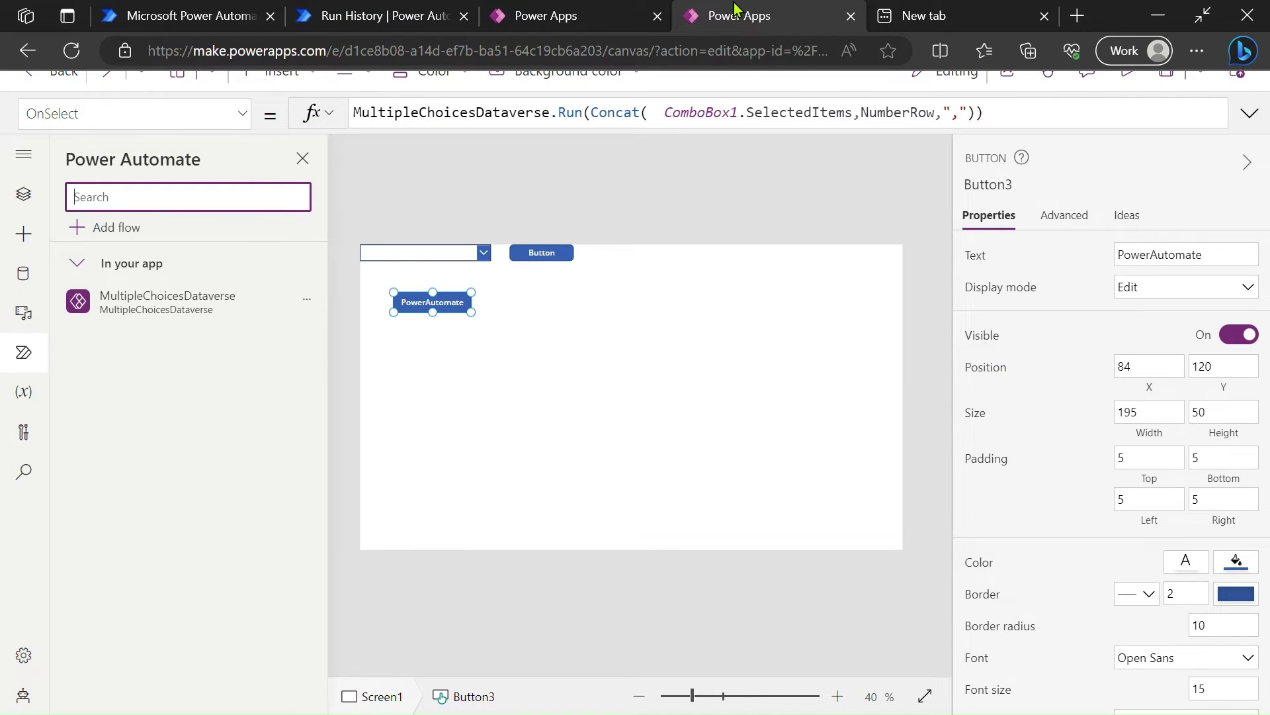
left_click(544, 9)
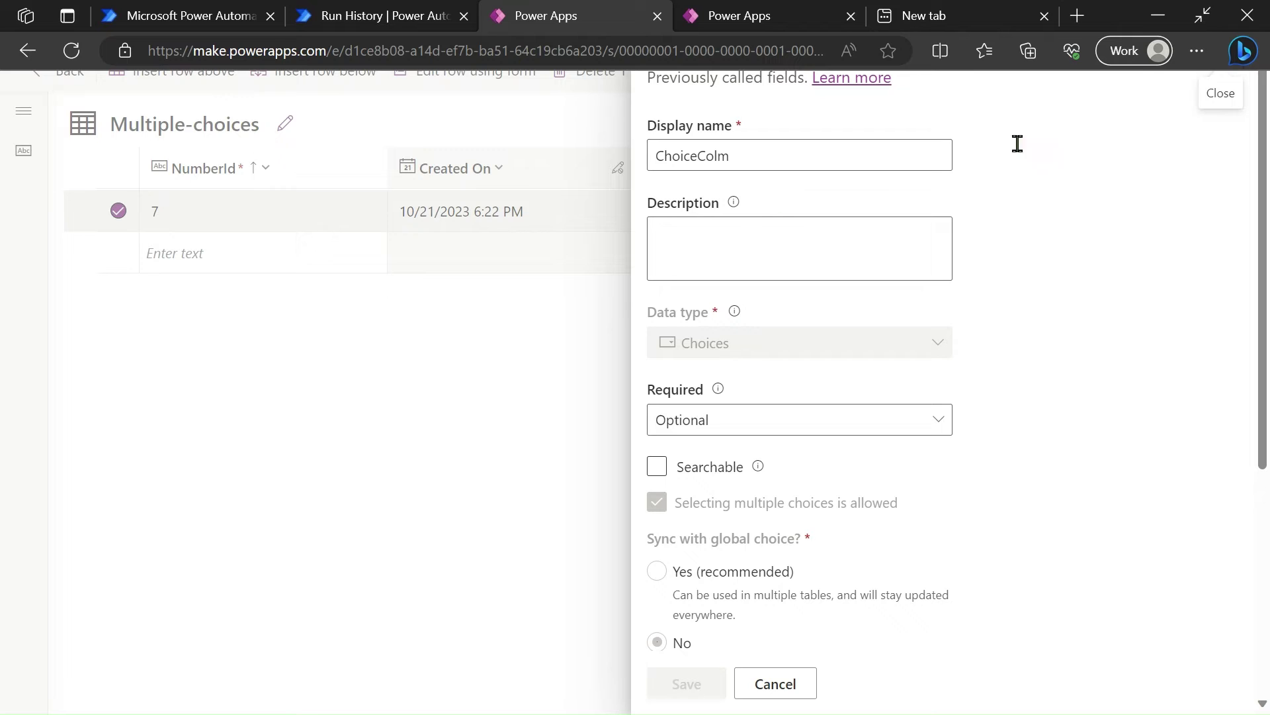
left_click(773, 683)
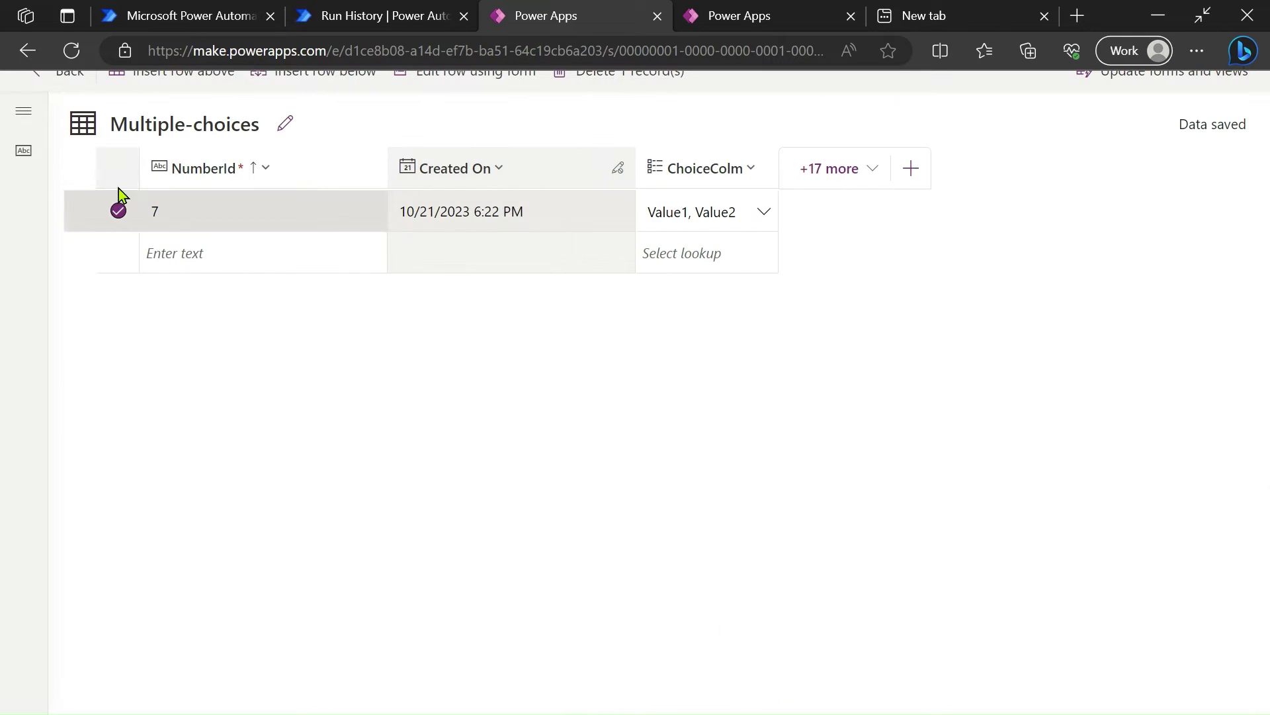
left_click(73, 53)
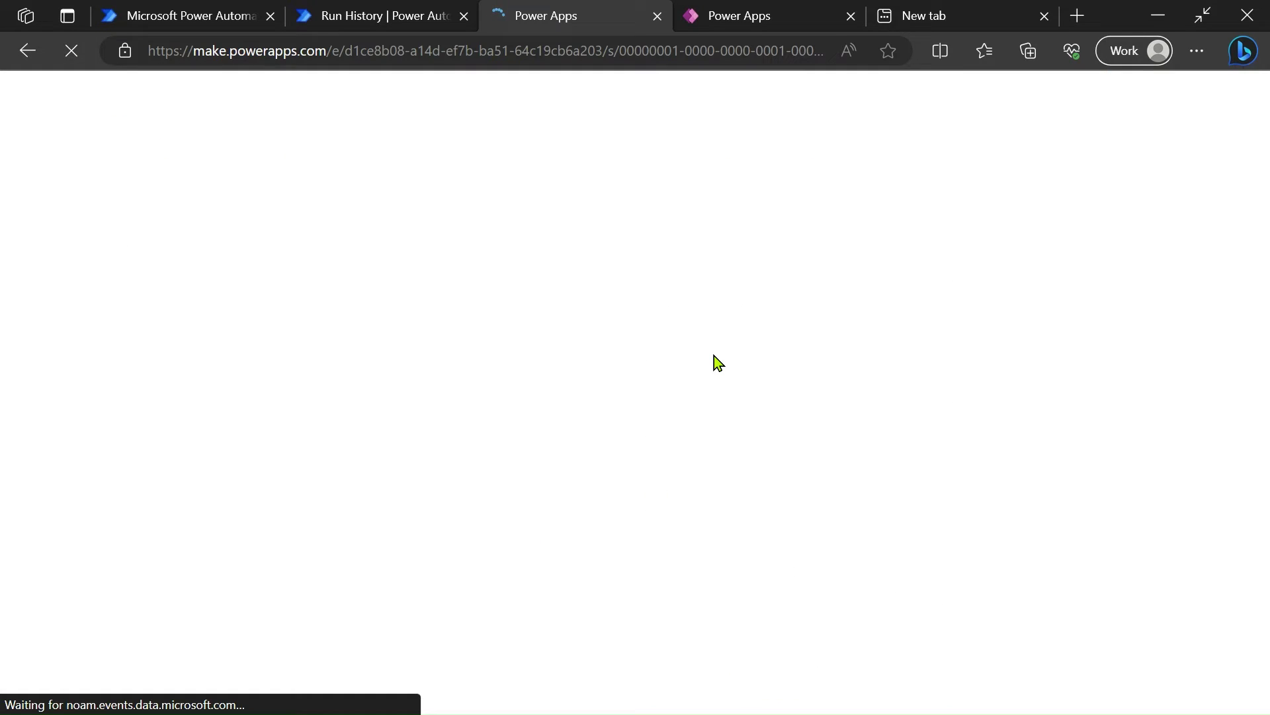
Switch the browser to full screen with F11 while the table reloads.
key("F11")
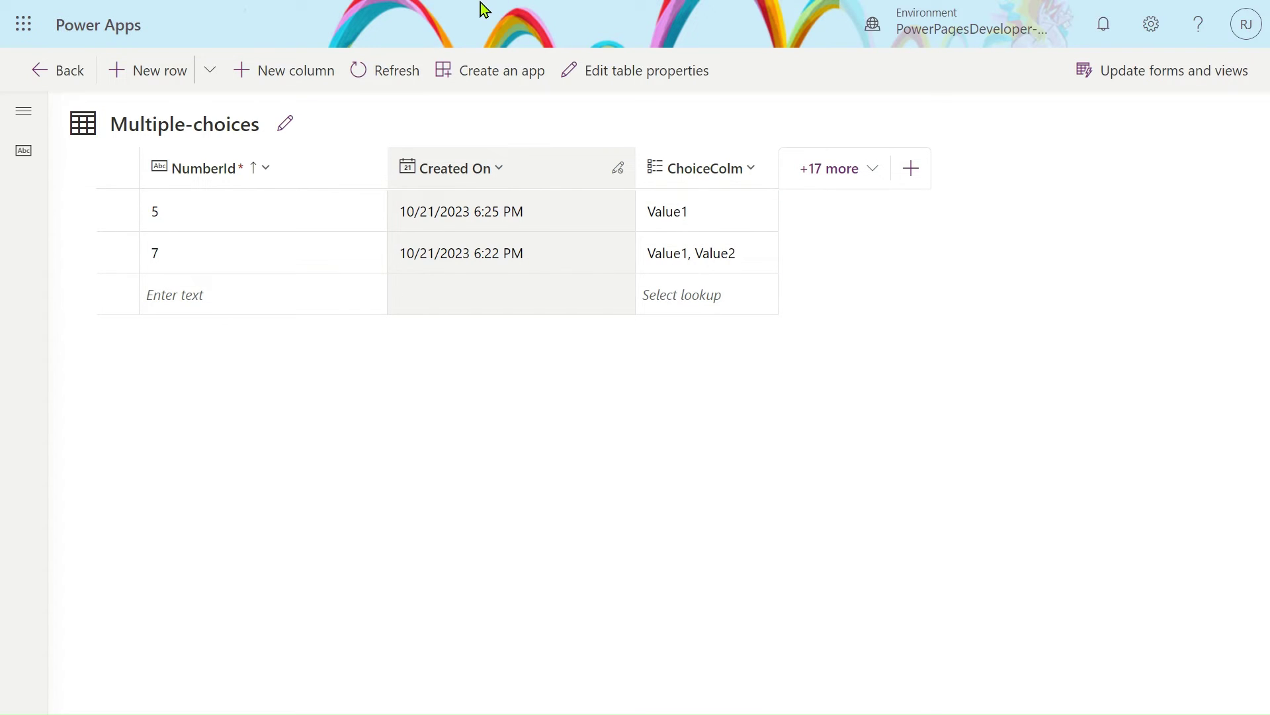
Open the Button -> Add a new row flow from its run history for editing.
mouse_move(351, 9)
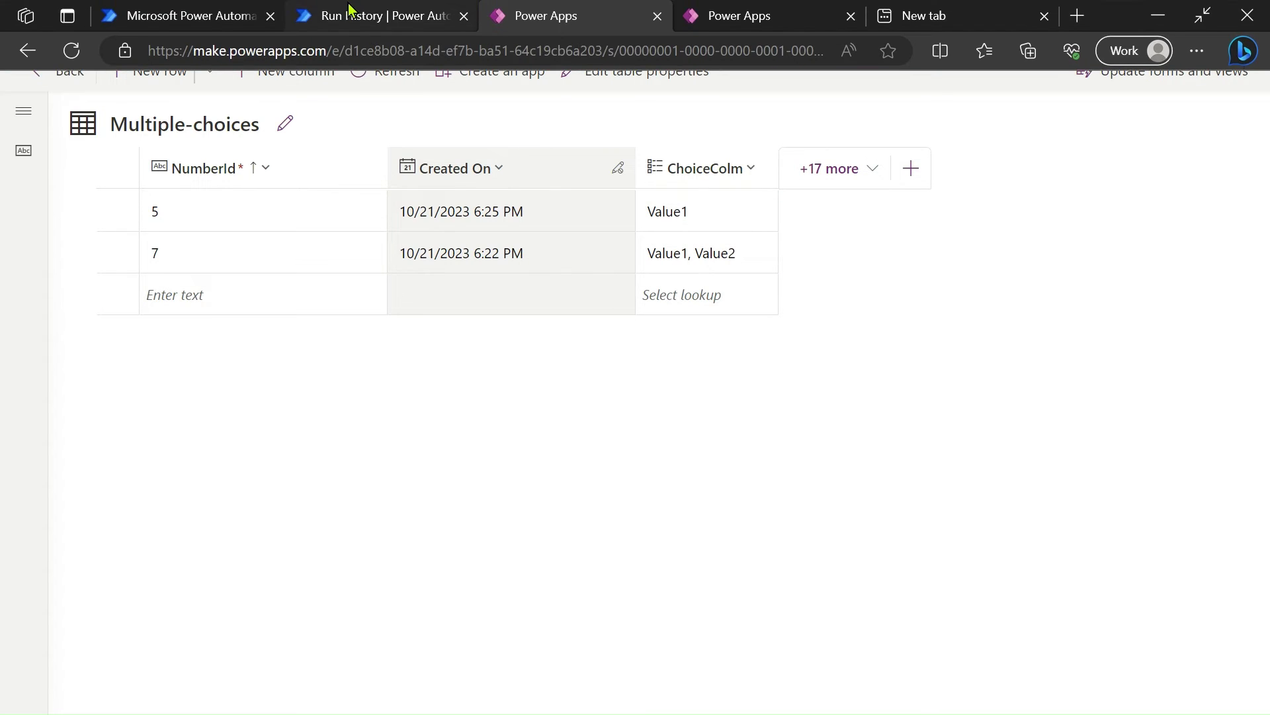
left_click(212, 11)
left_click(373, 9)
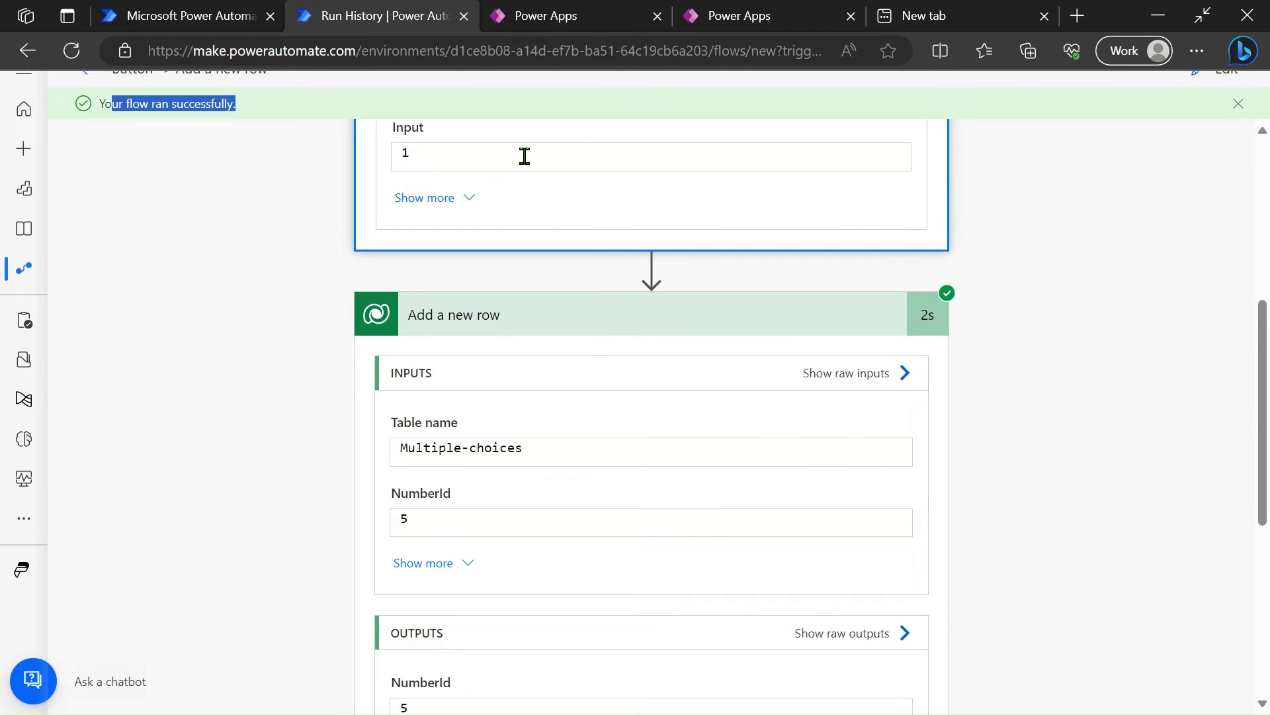
left_click(1218, 86)
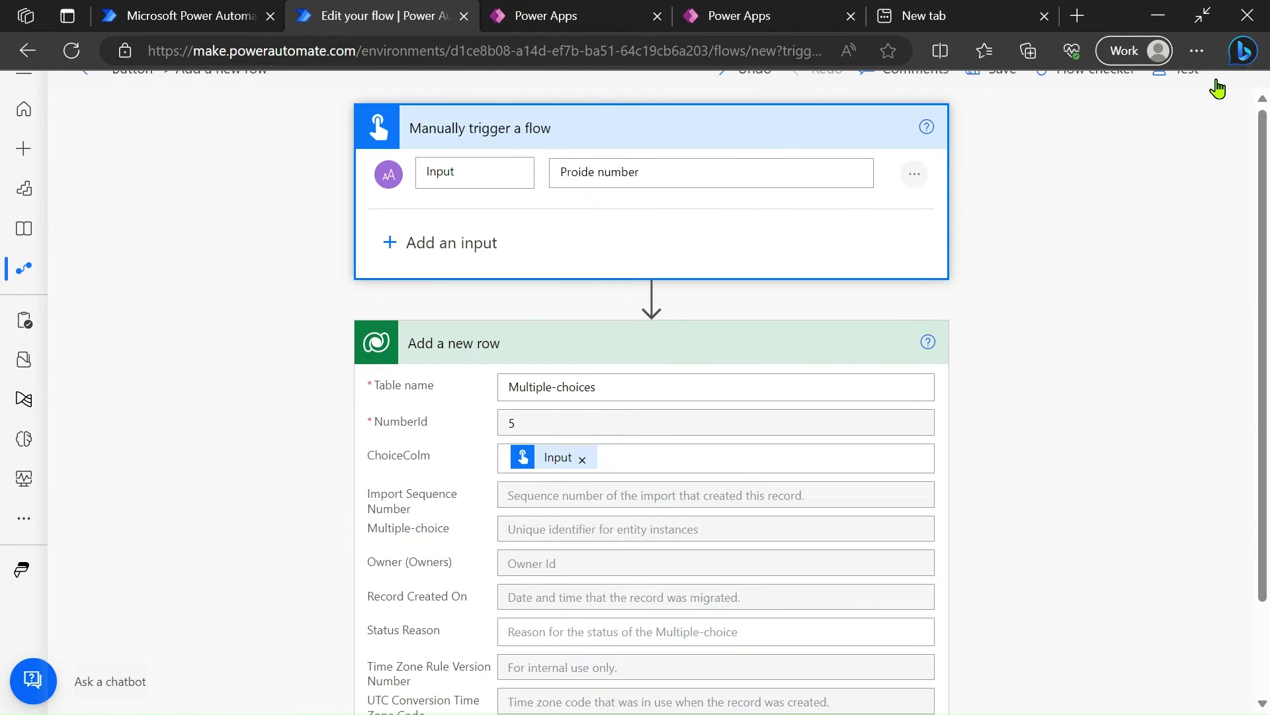
Run a manual test of the flow with Input 1,2,3.
left_click(1188, 69)
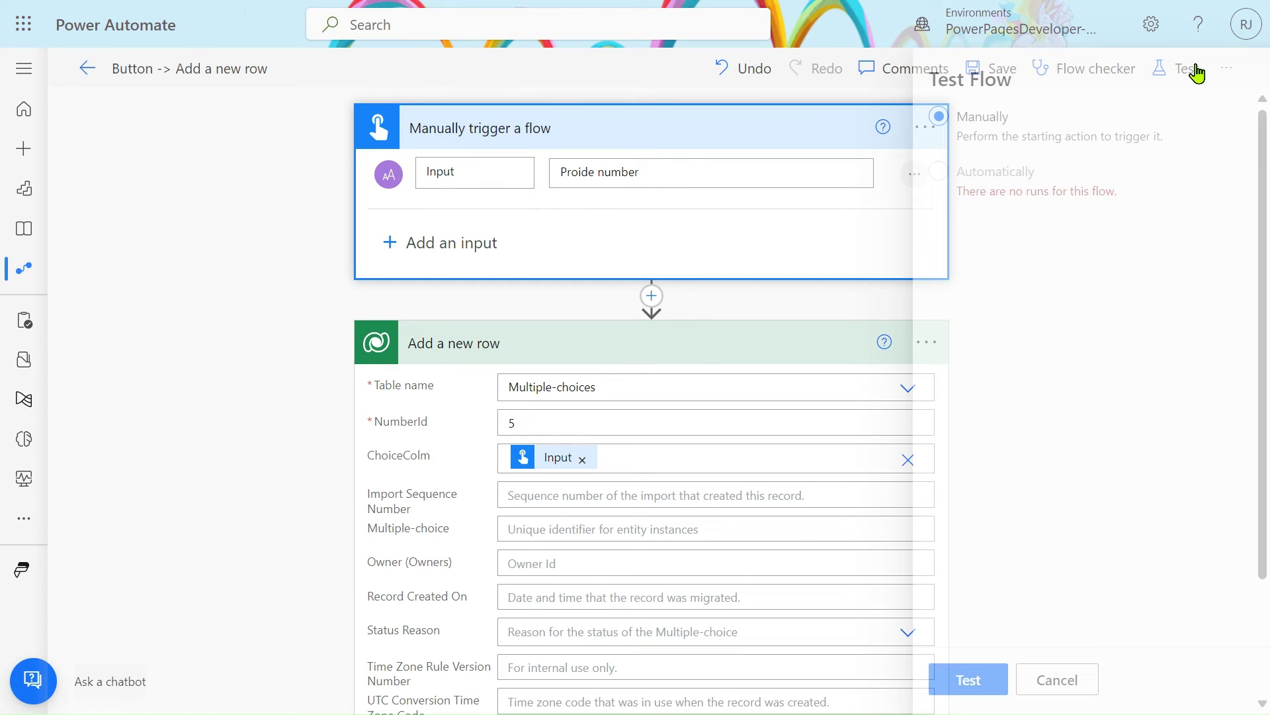
left_click(927, 680)
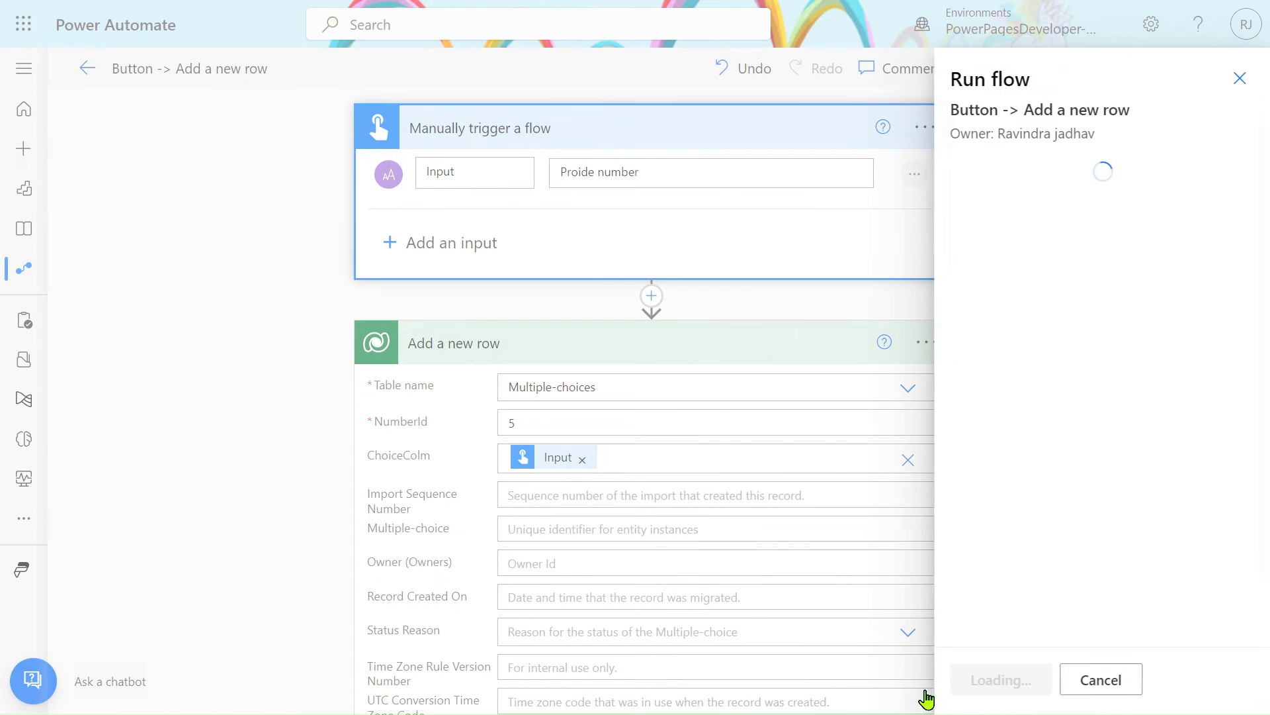
left_click(1040, 234)
type("1,2,3")
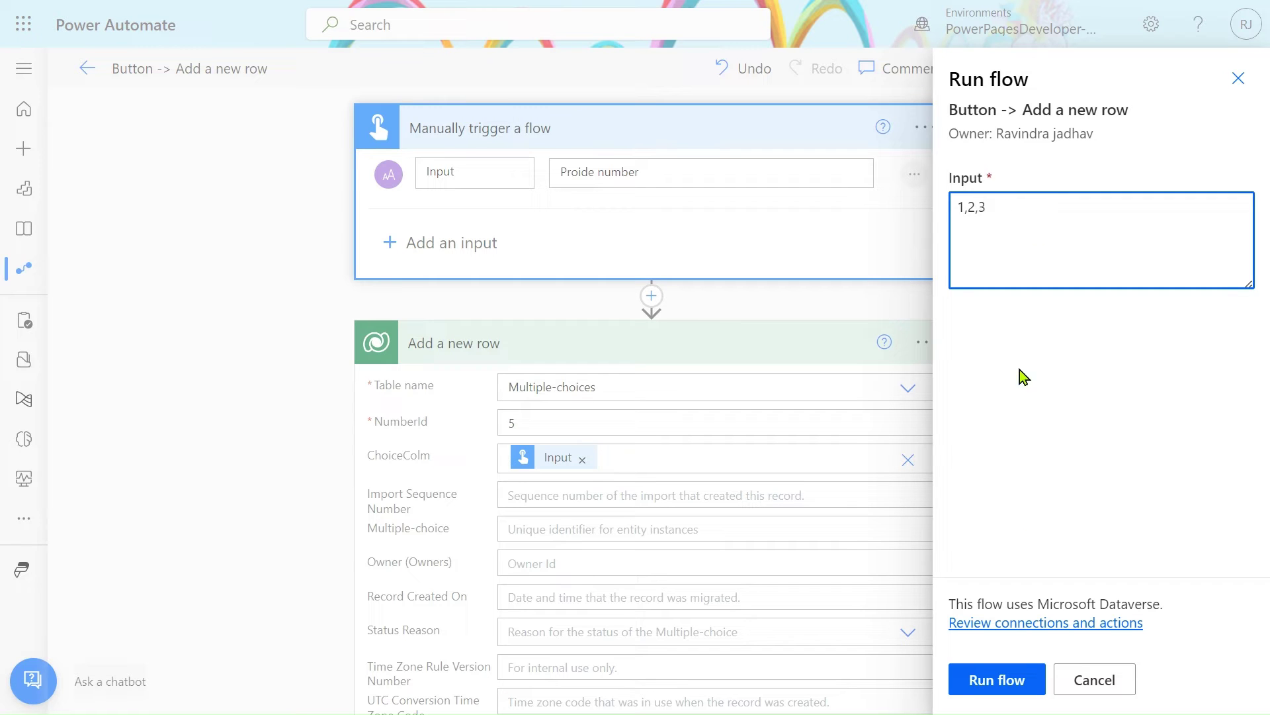
left_click(1000, 682)
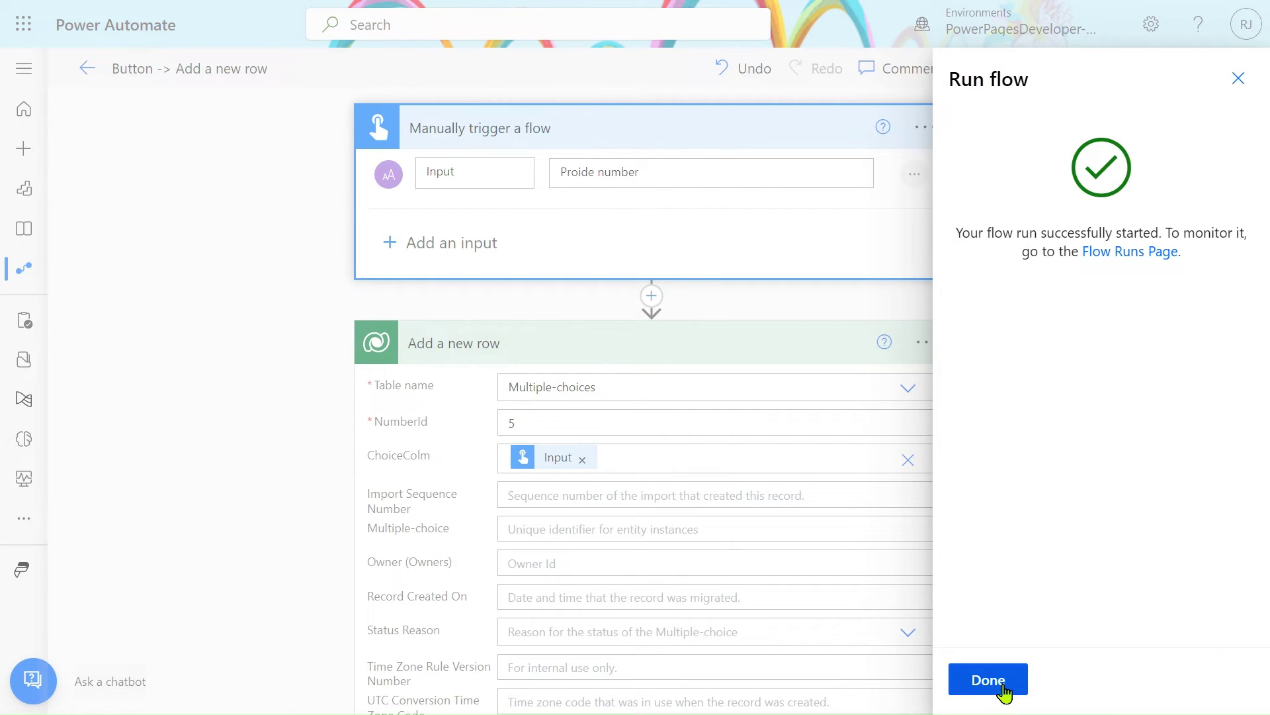
left_click(1001, 687)
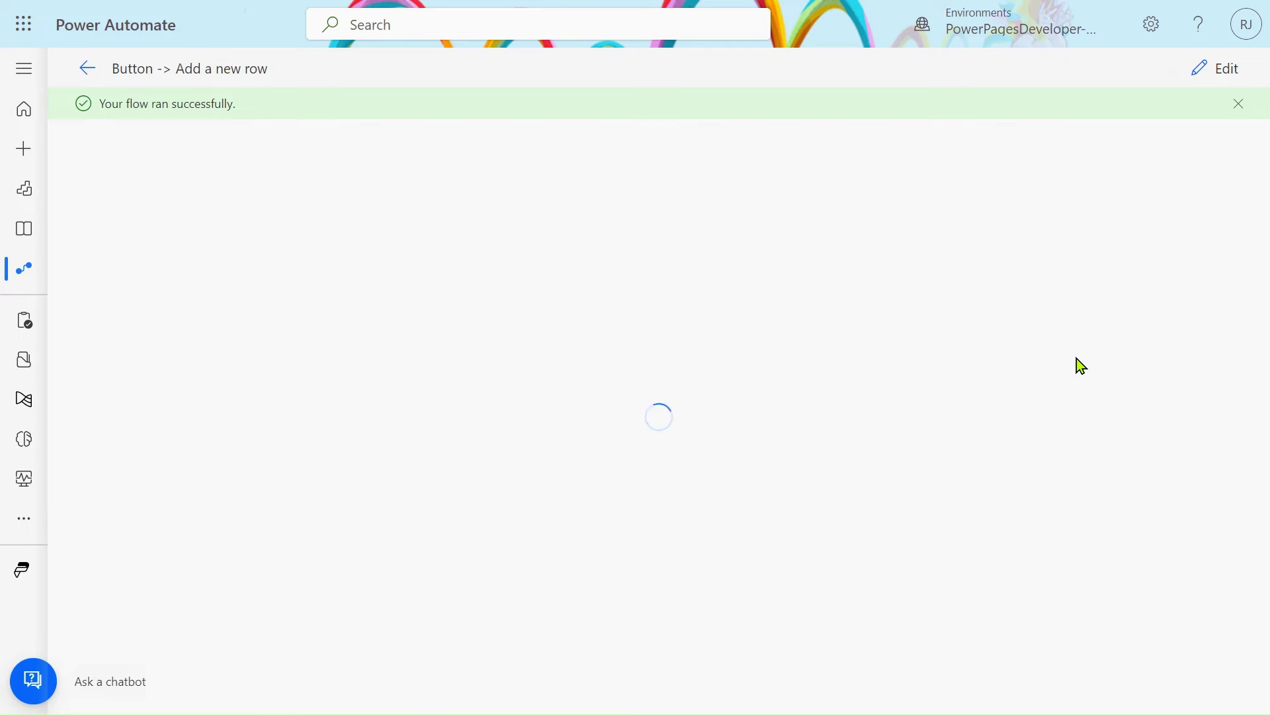
Reload the Multiple-choices table and confirm the new NumberId 5 row holds Value1, Value2, Value3.
mouse_move(401, 8)
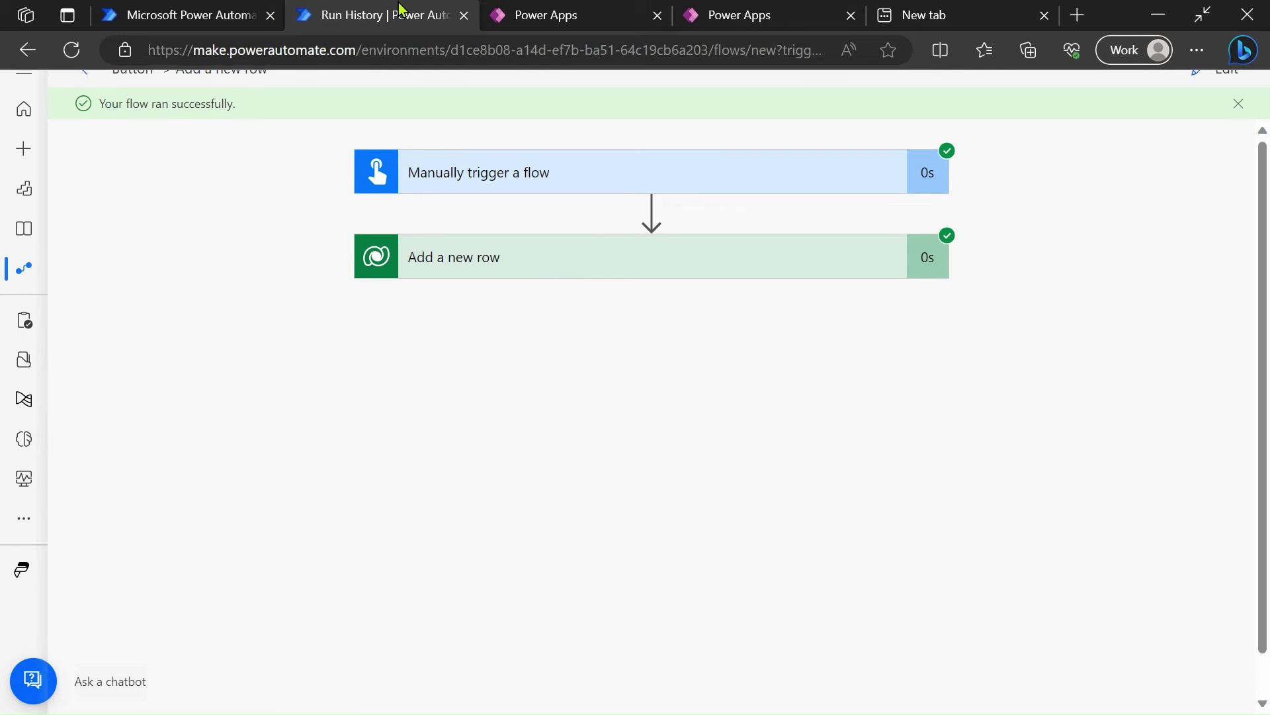
left_click(783, 9)
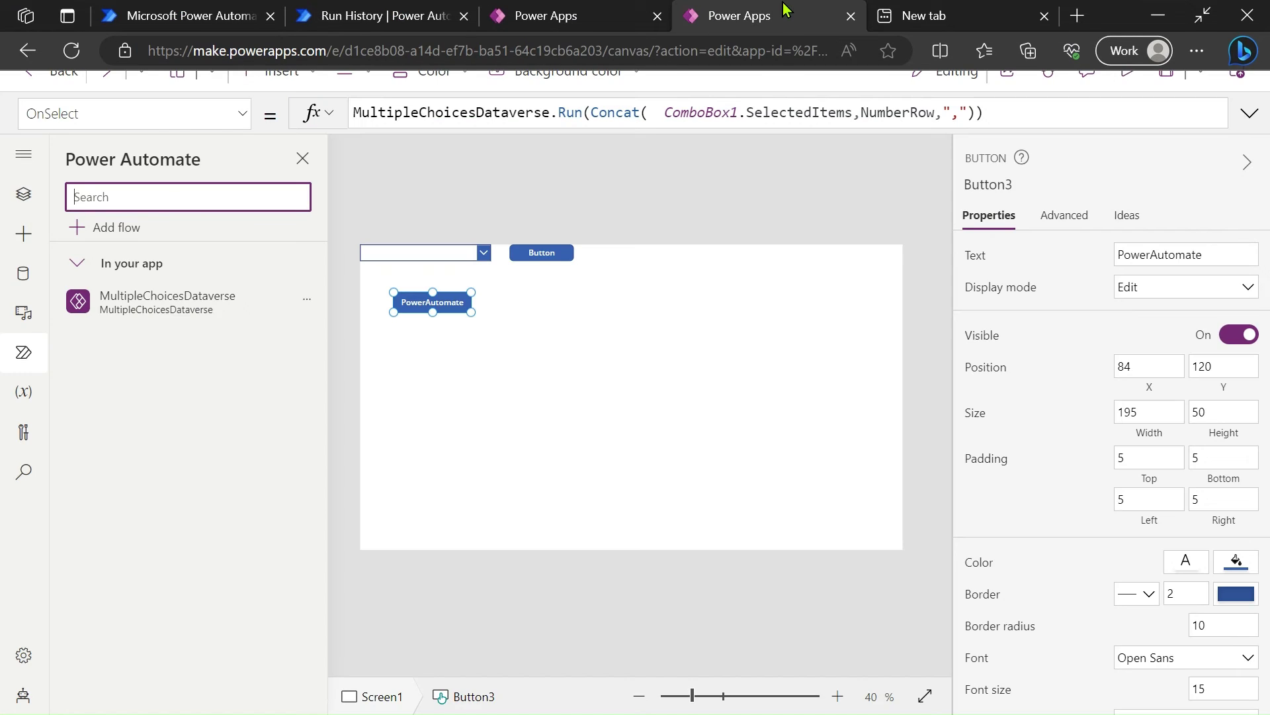
left_click(609, 8)
left_click(72, 50)
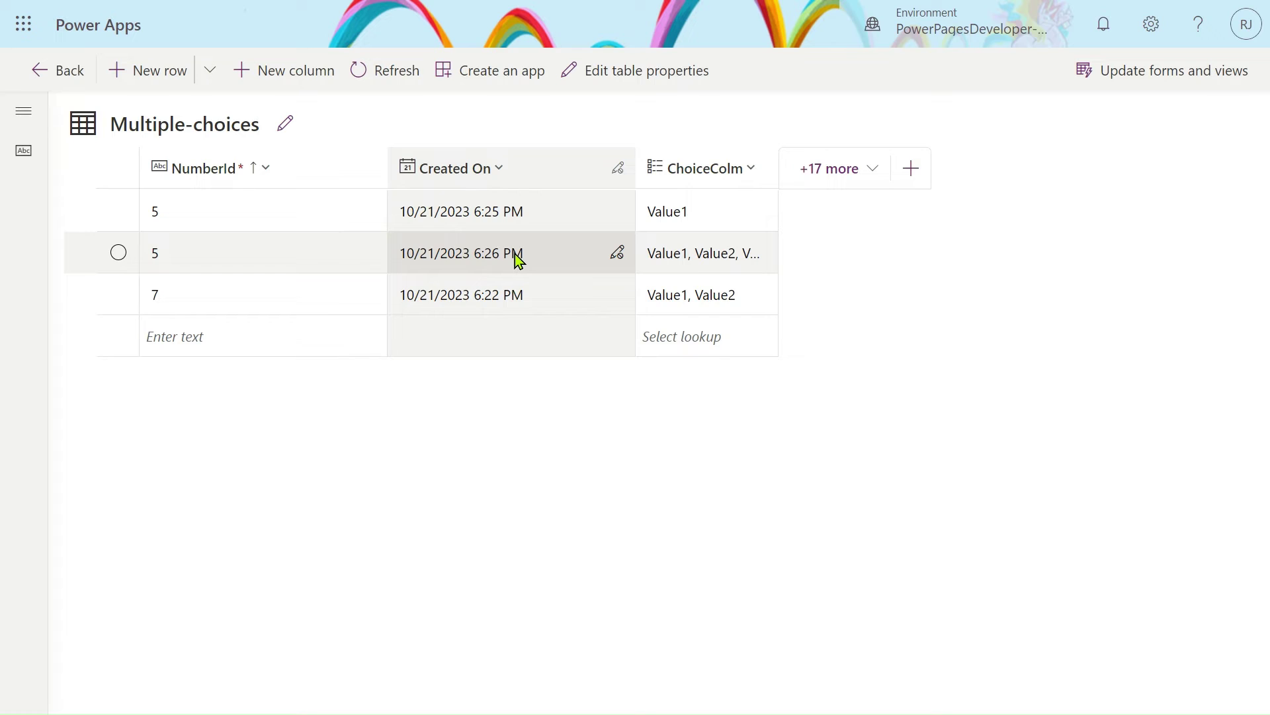
left_click(764, 252)
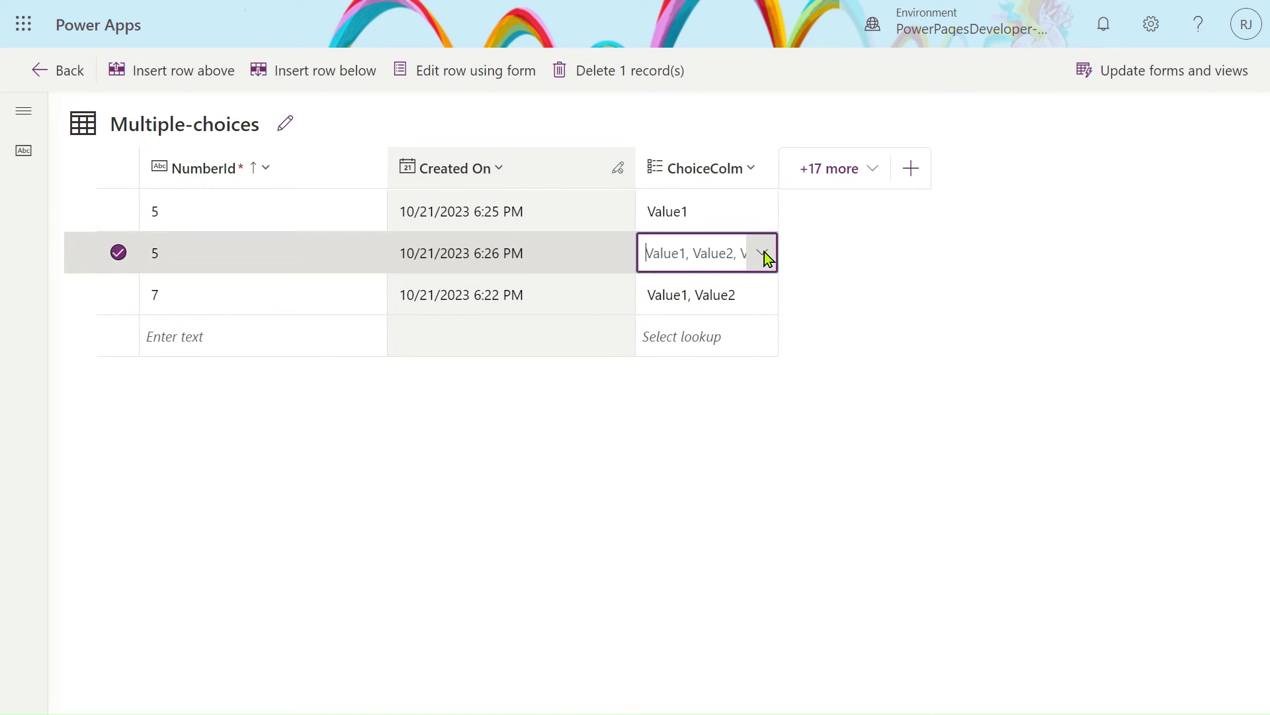
left_click(765, 252)
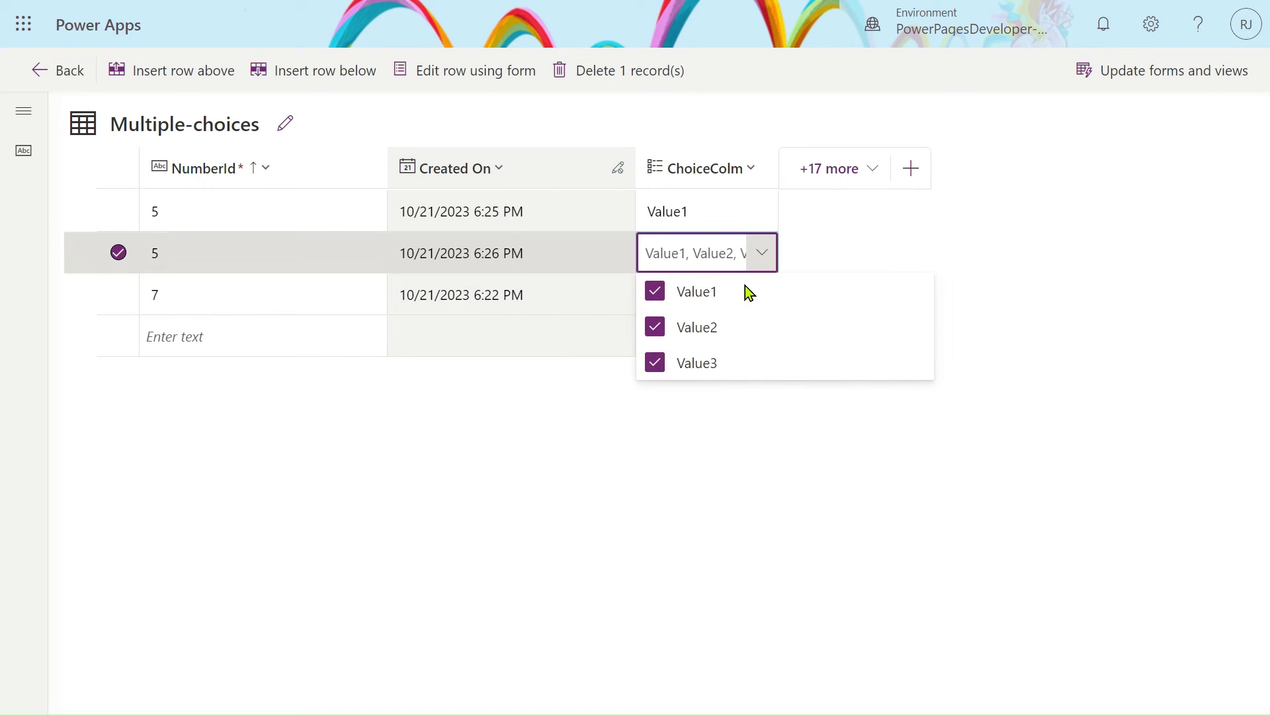
left_click(696, 457)
mouse_move(609, 3)
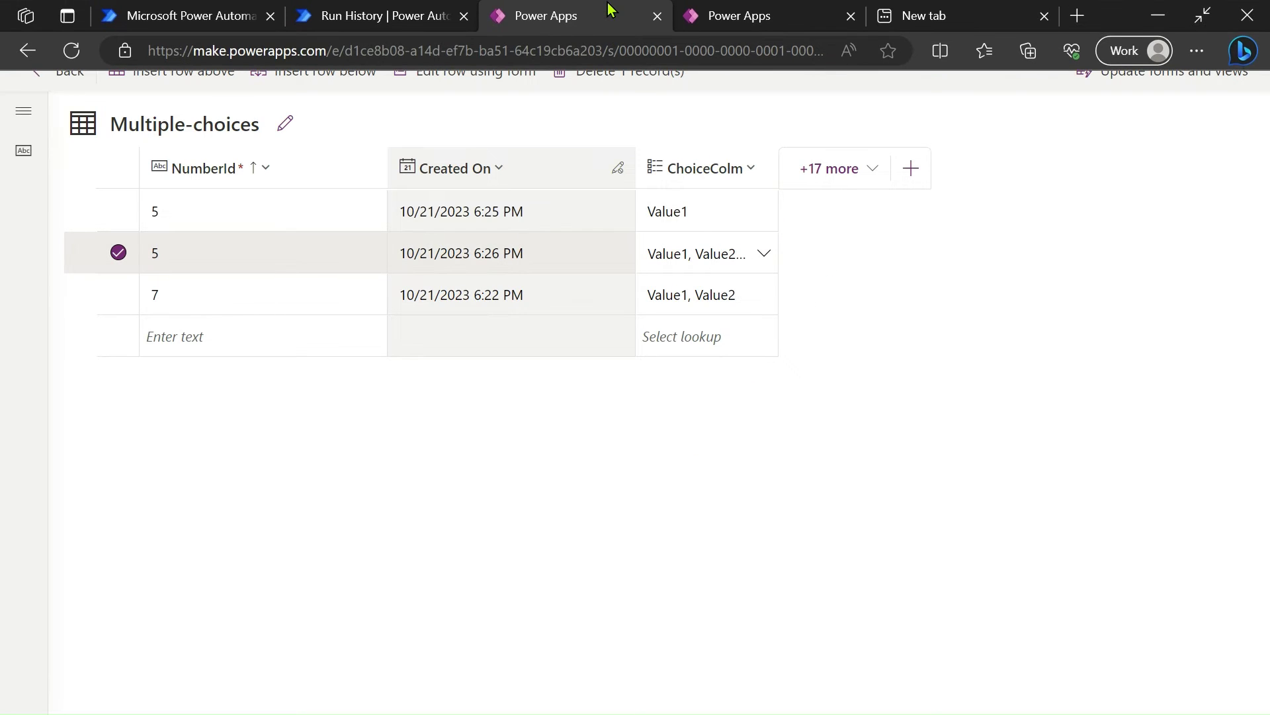
left_click(728, 8)
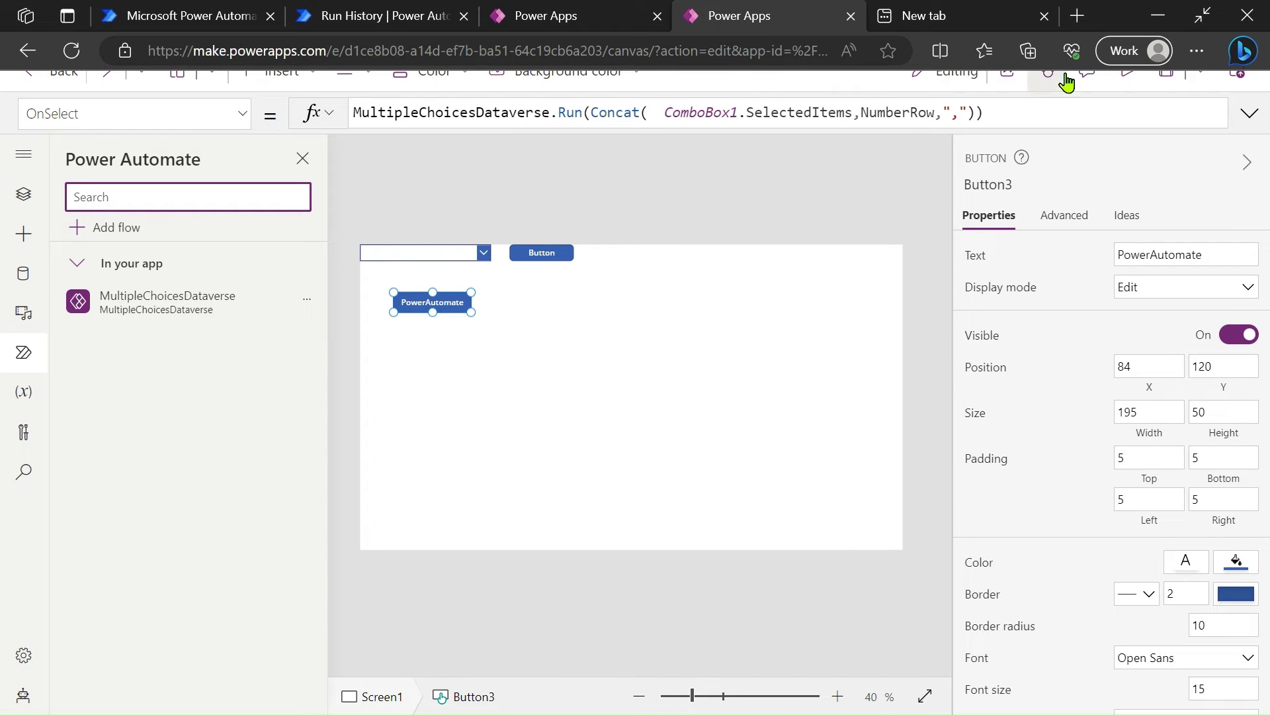
Preview the PracticeApplication app, close the preview and tip dialog, then select the Button.
left_click(1123, 87)
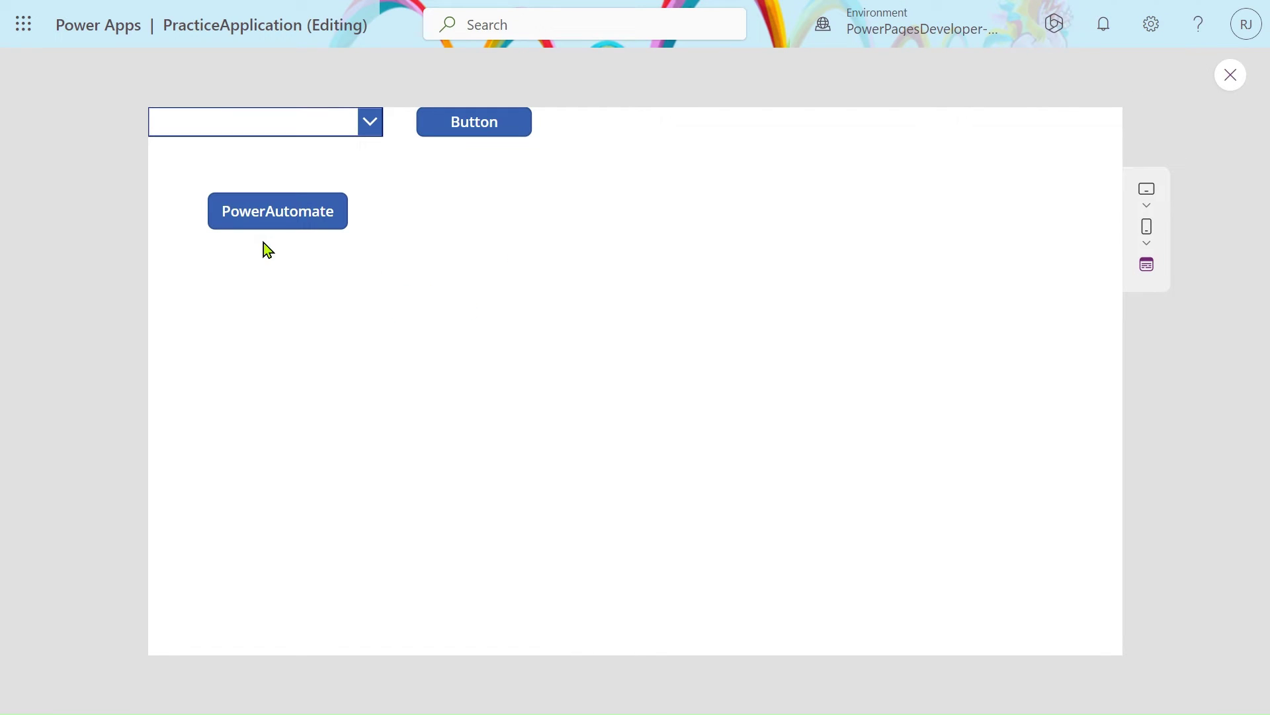
left_click(1231, 78)
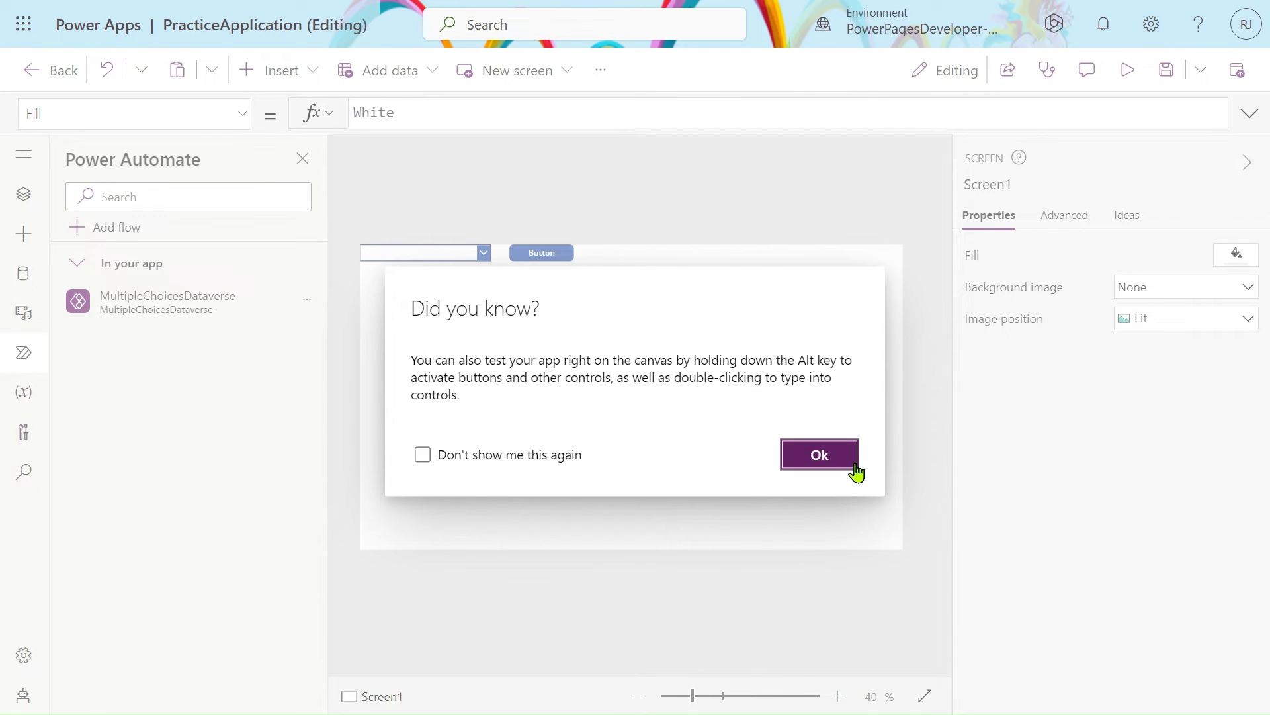
left_click(849, 463)
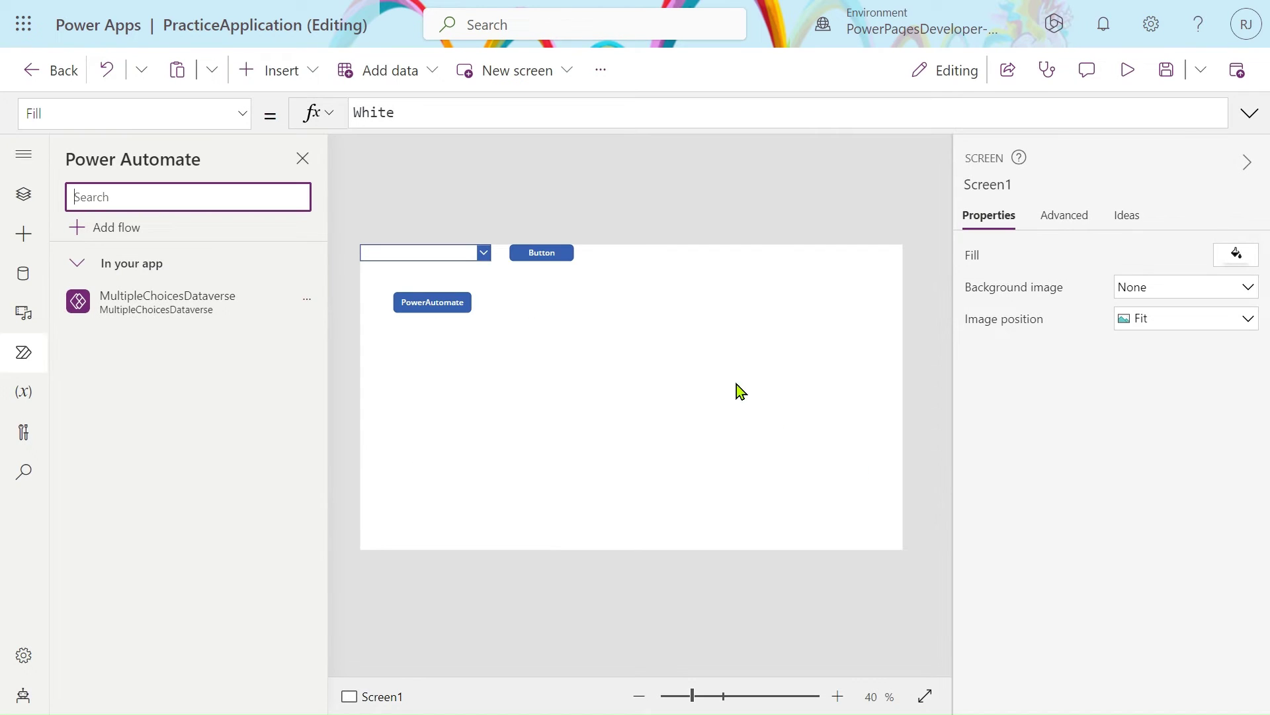
left_click(544, 255)
Inspect the colChocies, ForAll, Last and FirstN parts of the Button's formula.
left_click_drag(647, 132, 635, 246)
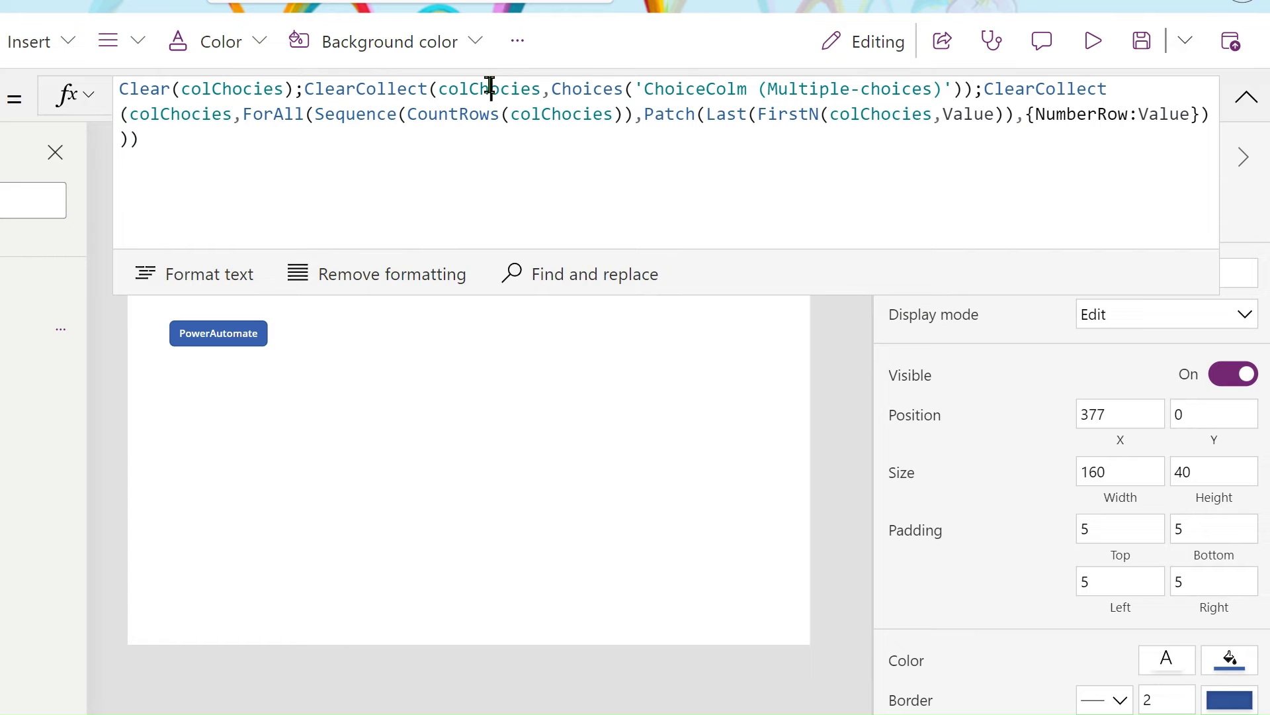
double_click(490, 87)
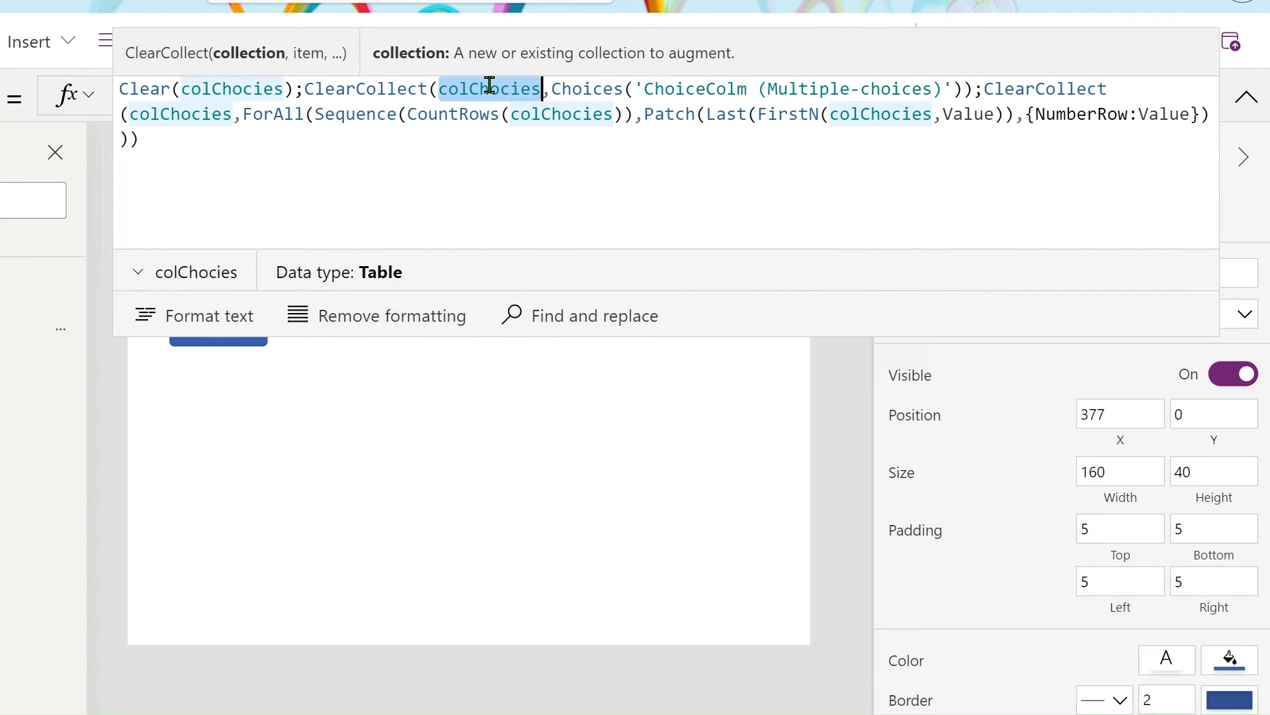
left_click(186, 278)
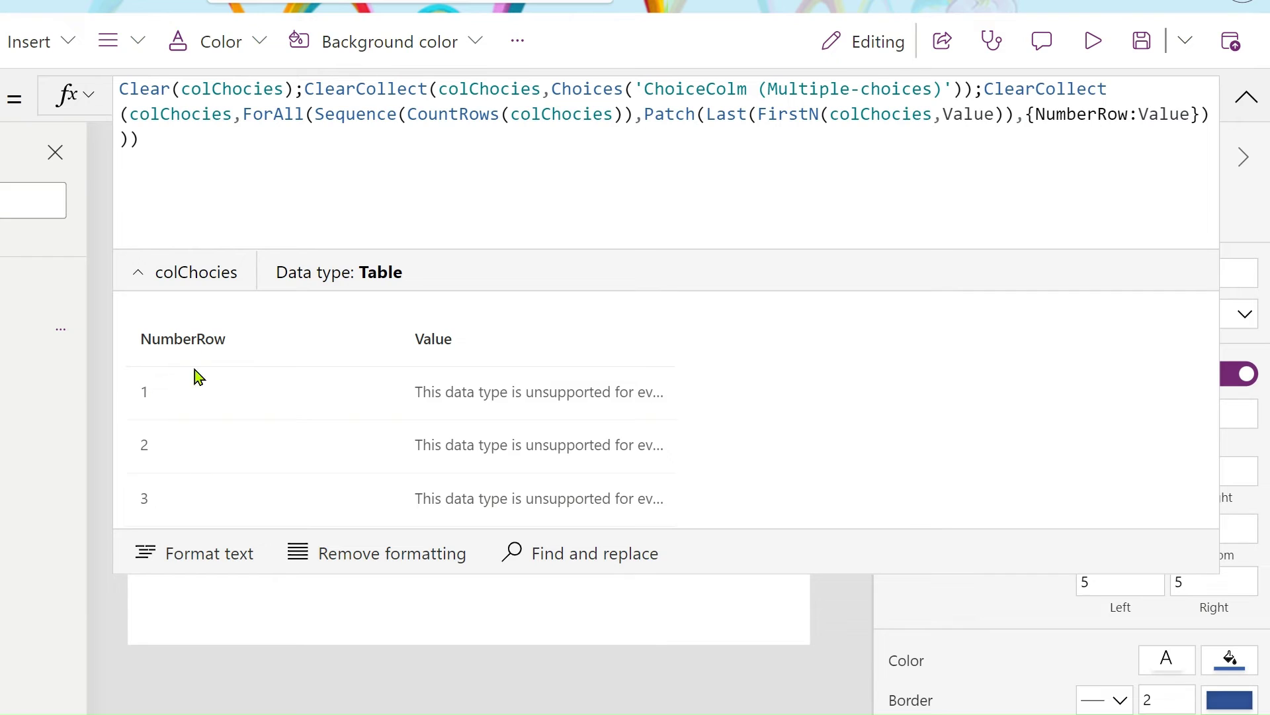
double_click(284, 114)
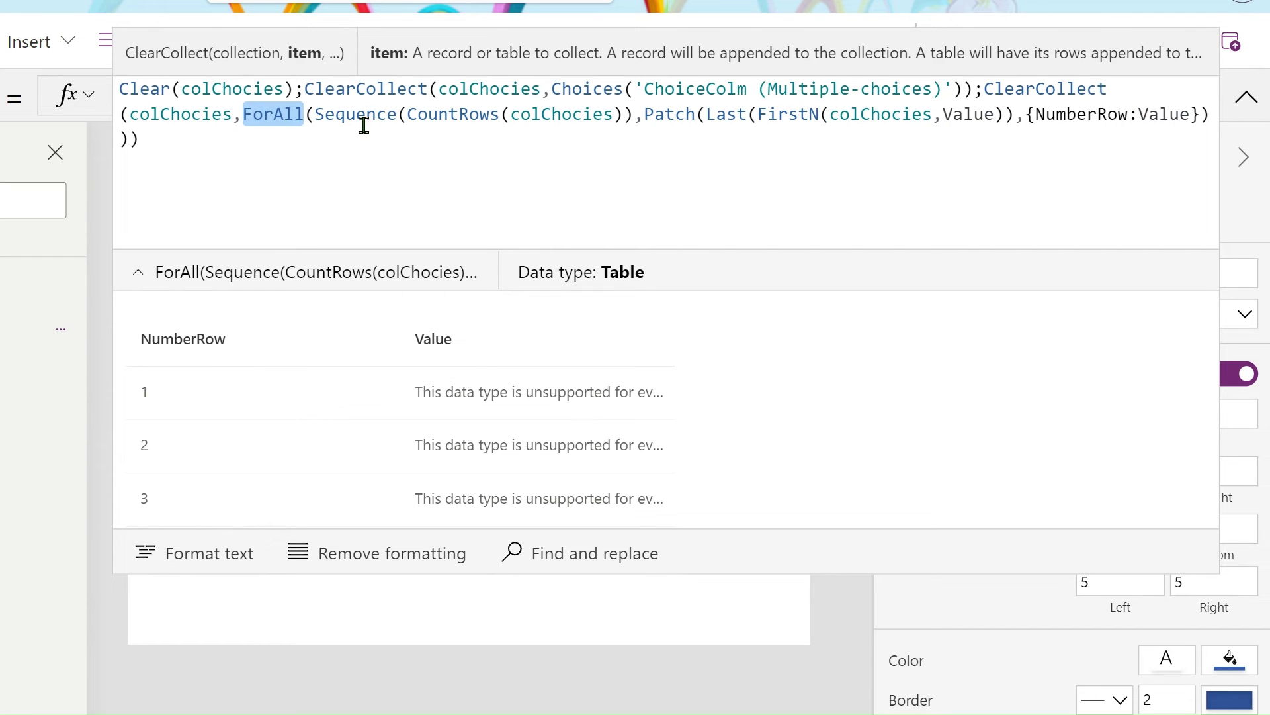
left_click(295, 141)
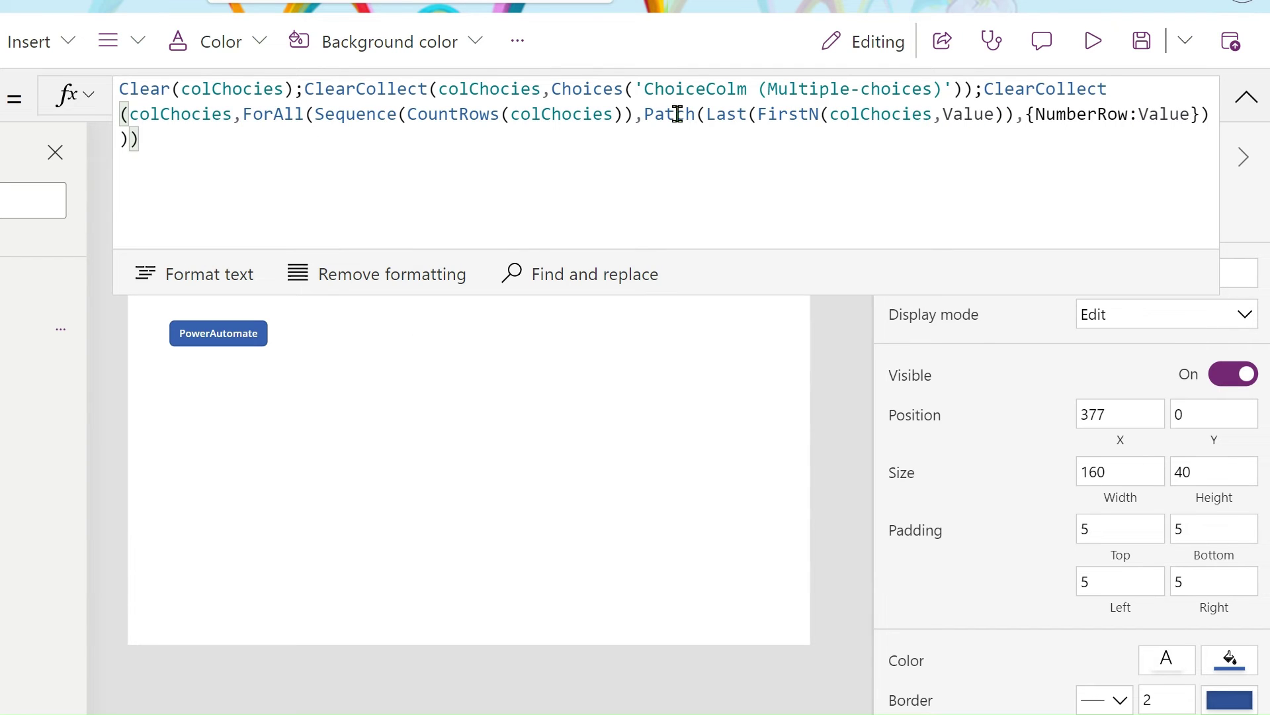
double_click(718, 114)
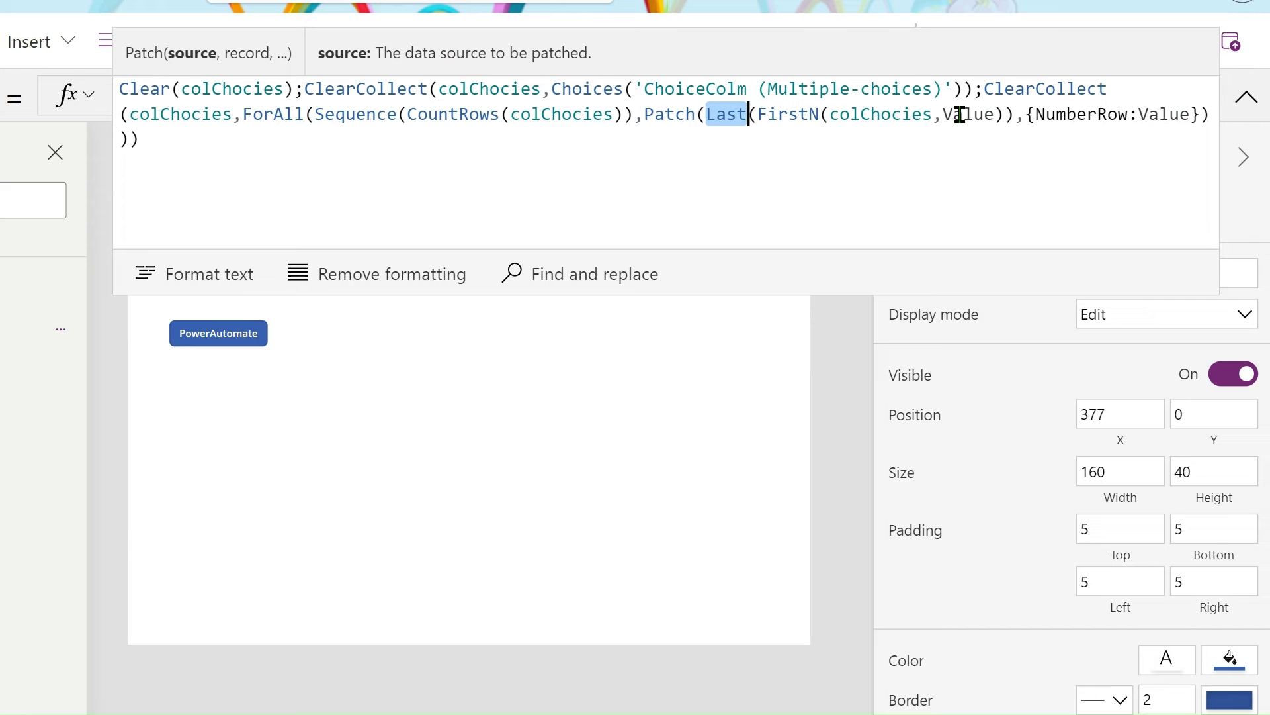
left_click(800, 113)
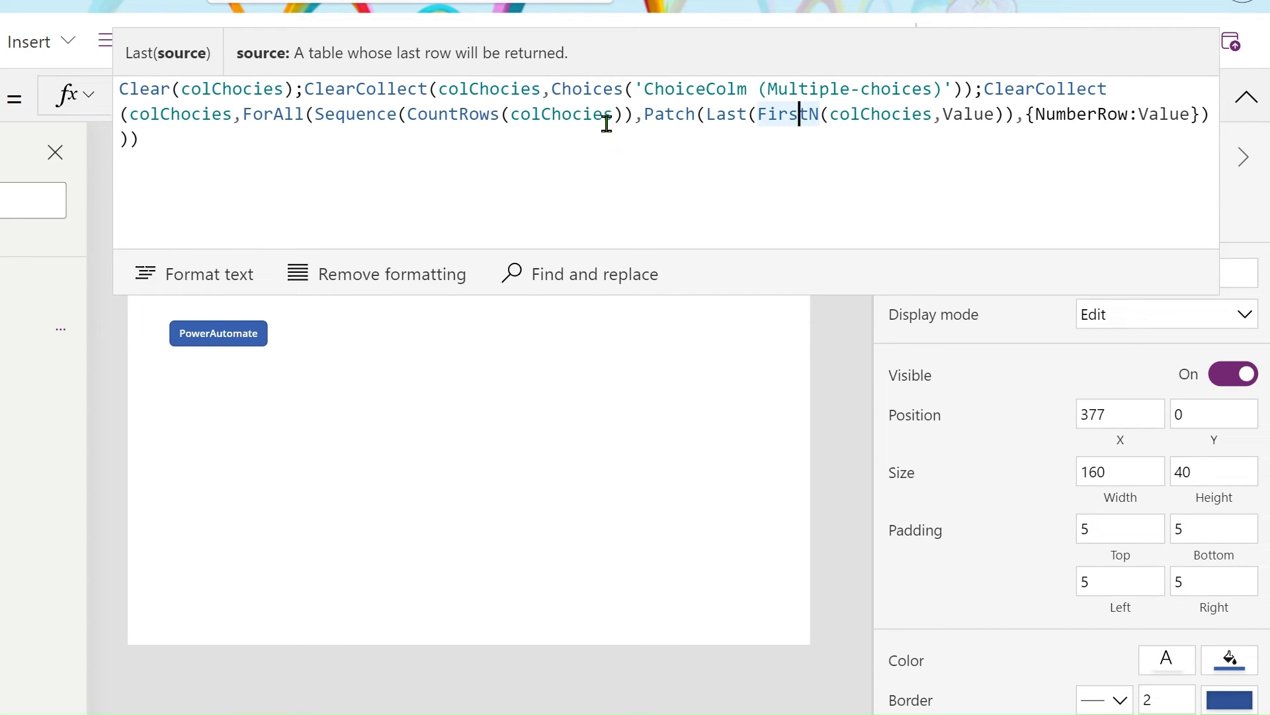
double_click(980, 114)
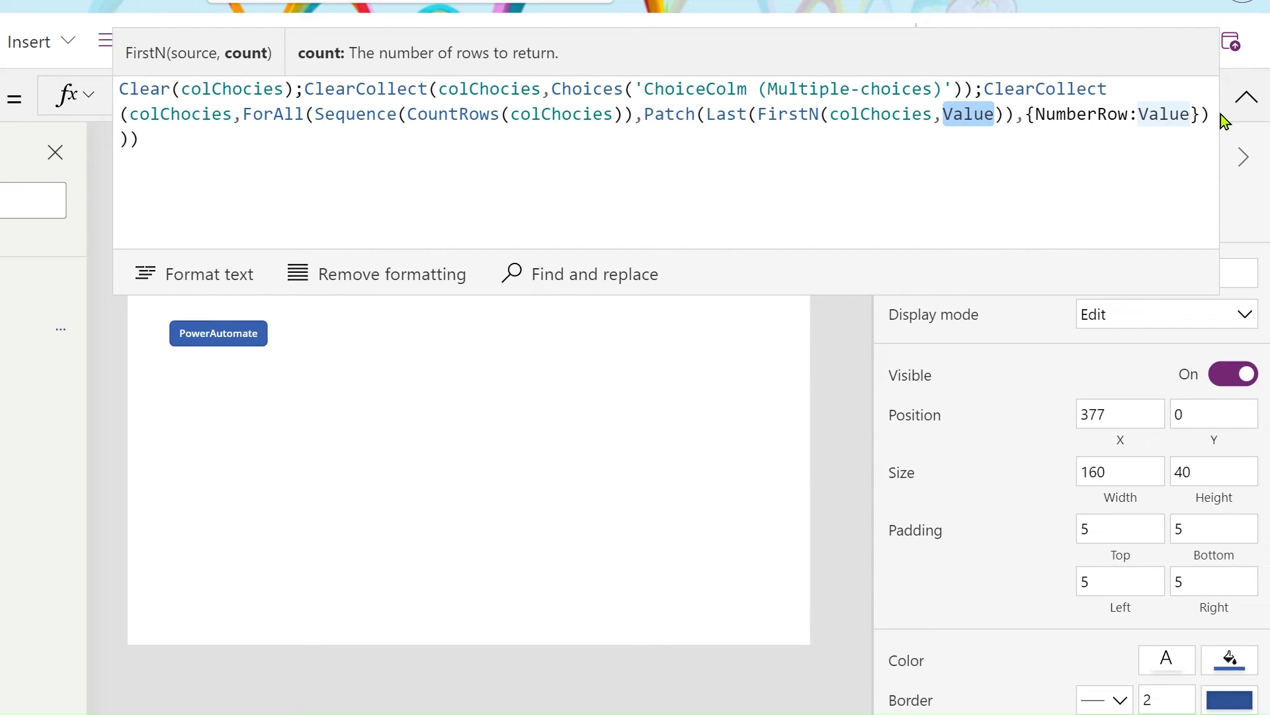
Format the Button formula onto indented lines, review it enlarged, then collapse the formula bar.
left_click(211, 278)
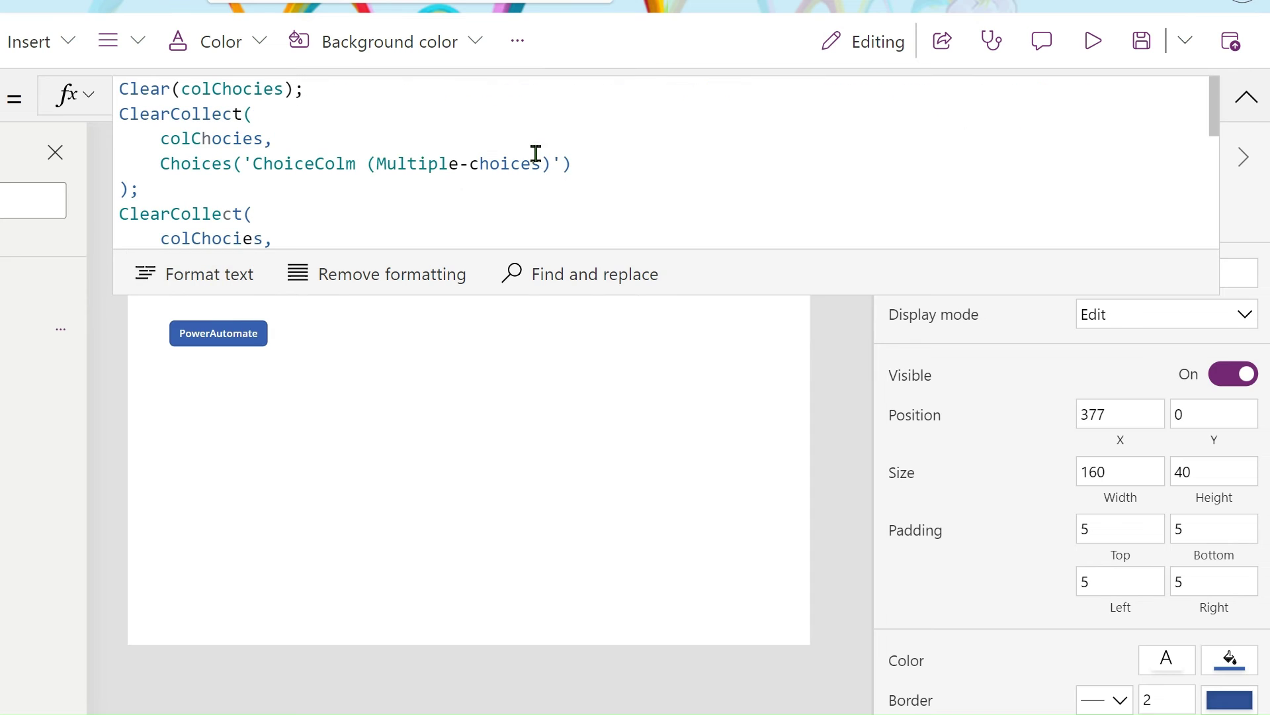
left_click_drag(525, 295, 534, 594)
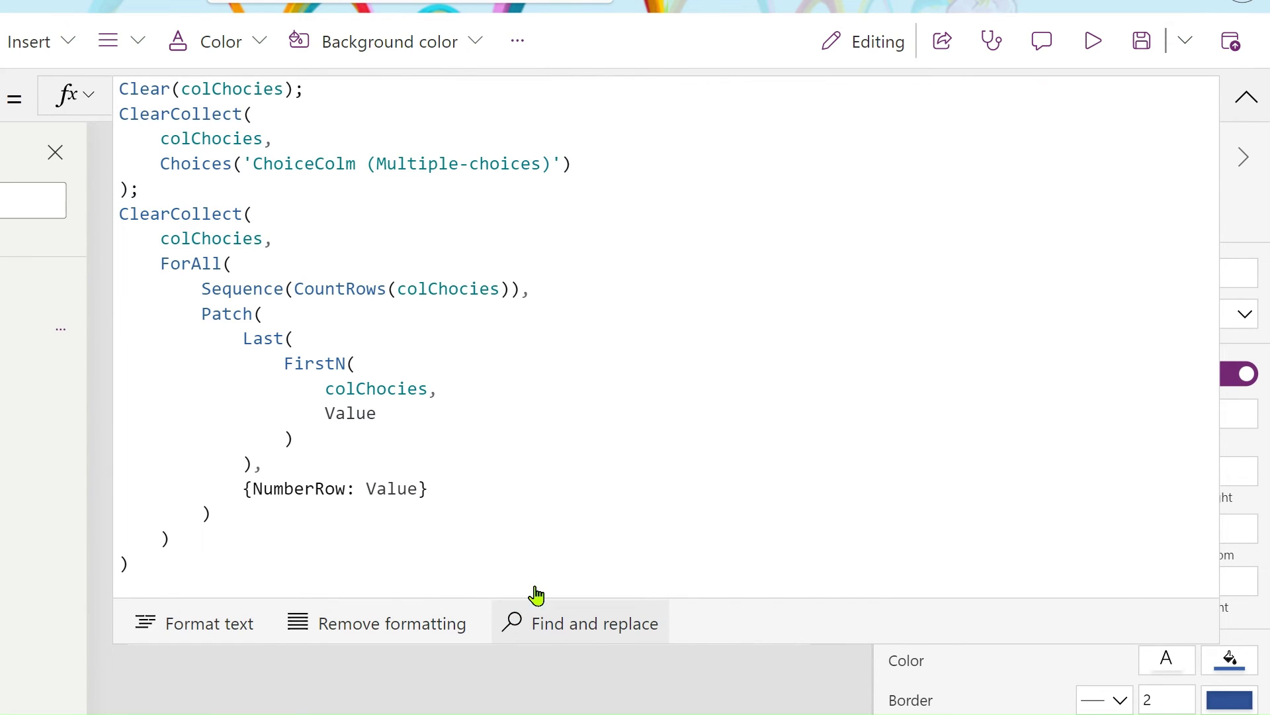
left_click(1249, 37)
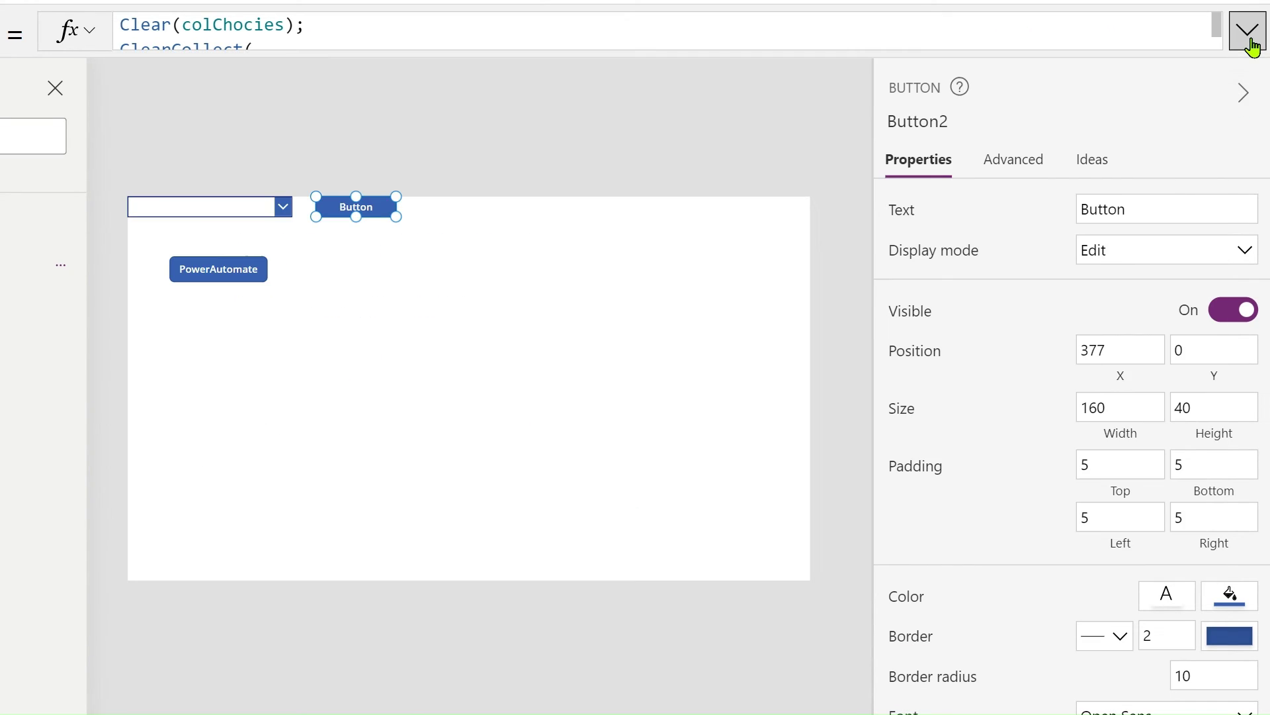
left_click(235, 274)
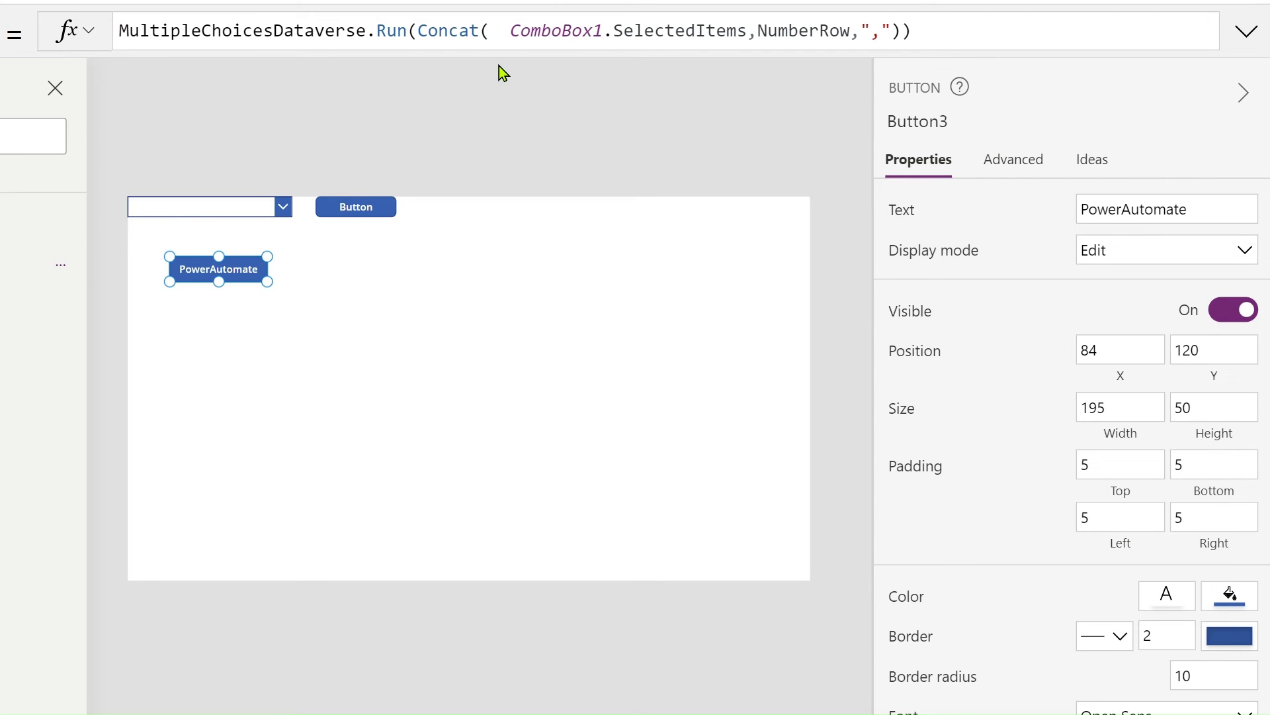
left_click_drag(471, 53, 448, 221)
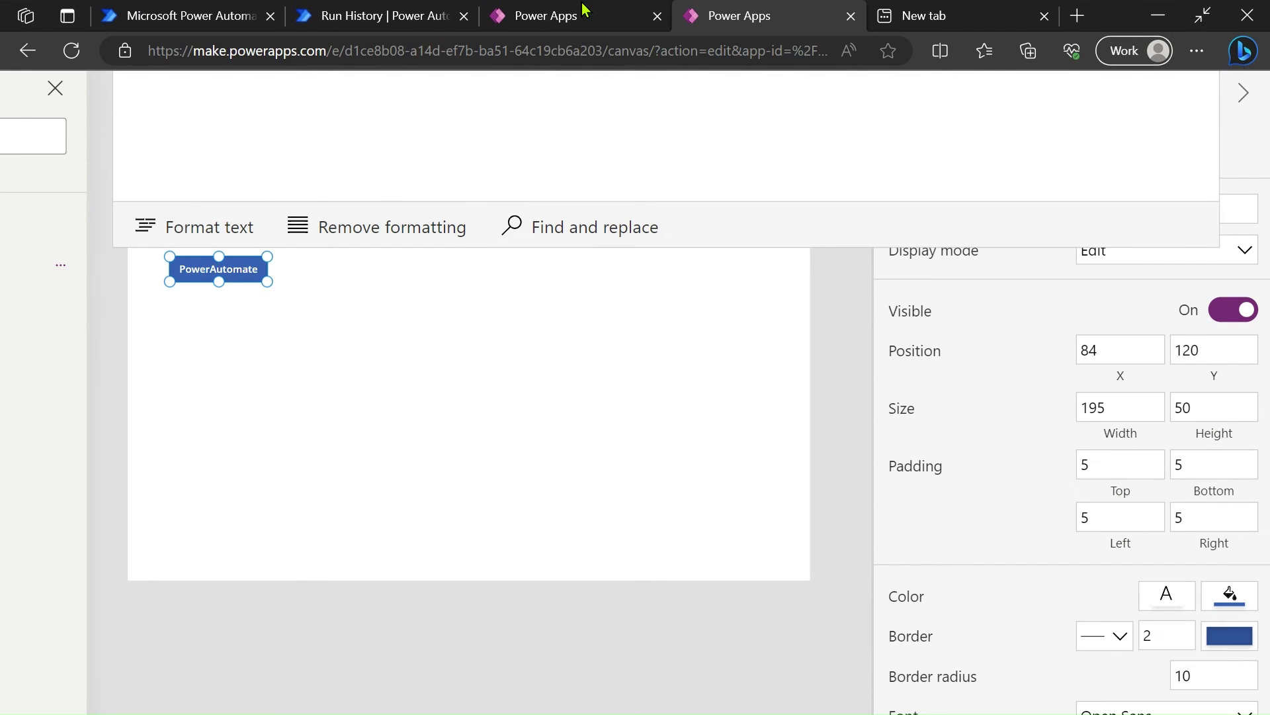
left_click(187, 12)
scroll(598, 161, "up", 2)
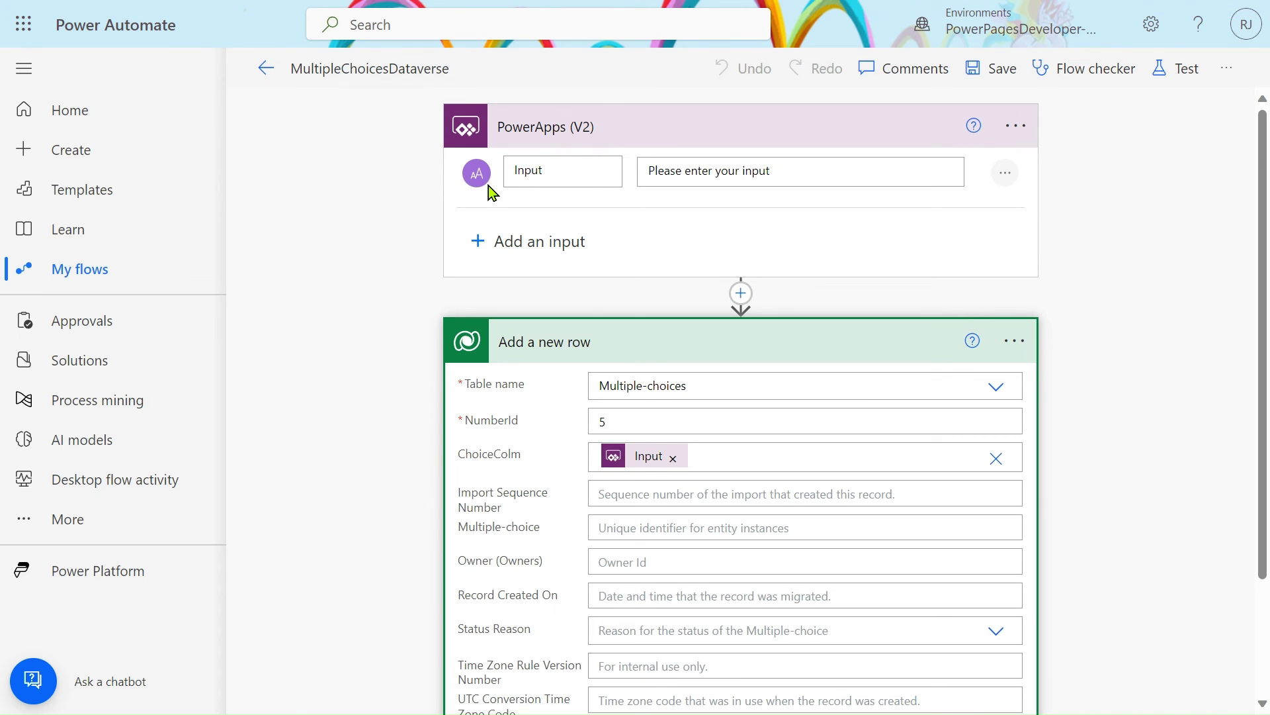
left_click(738, 173)
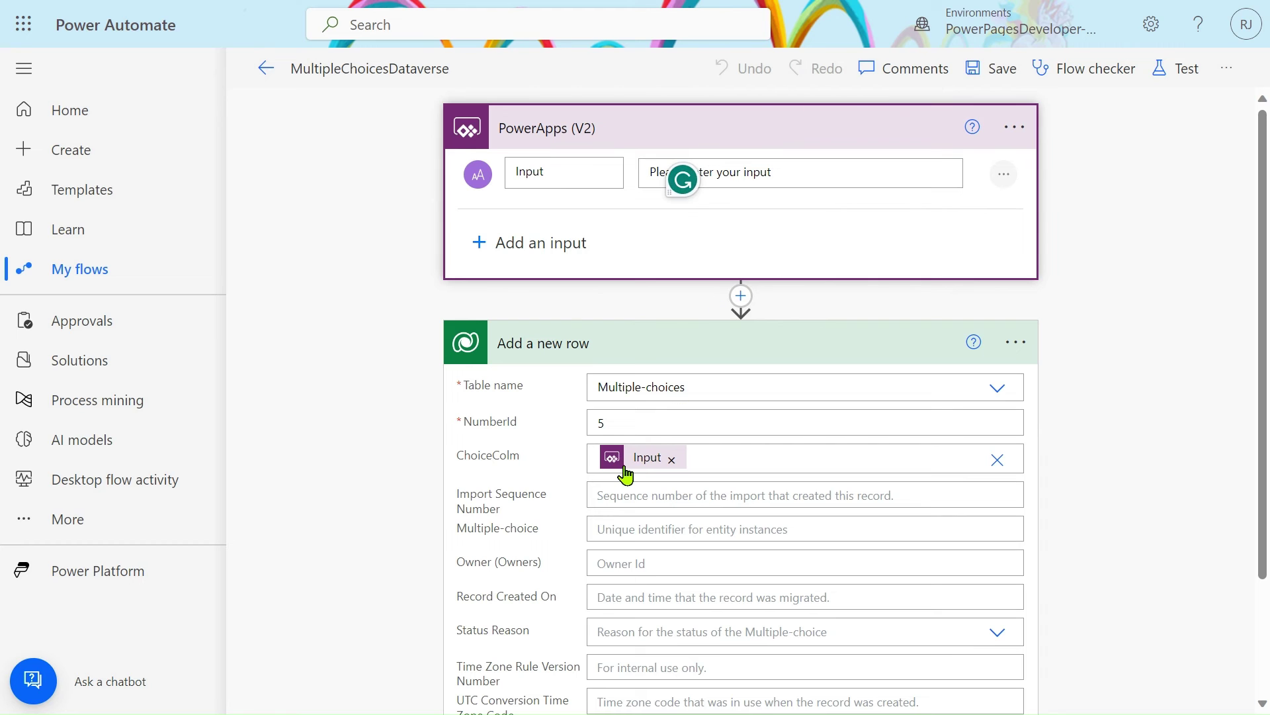
left_click(389, 14)
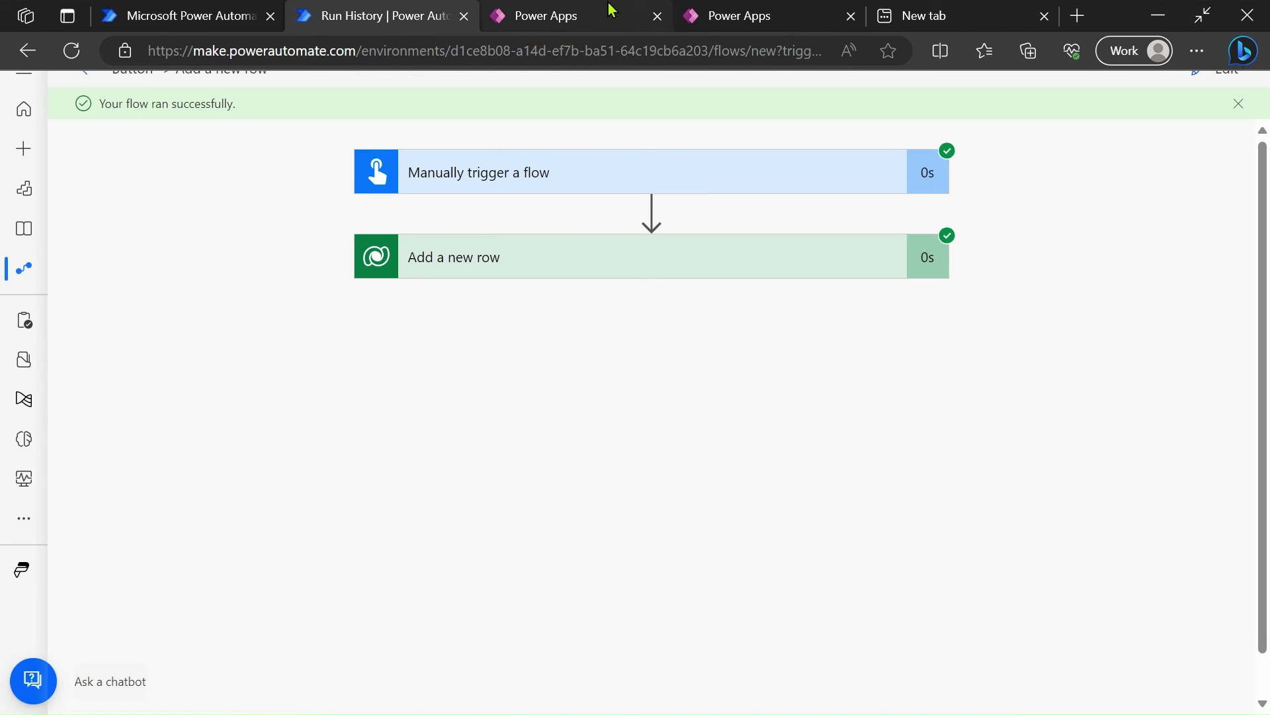
left_click(610, 9)
left_click(731, 9)
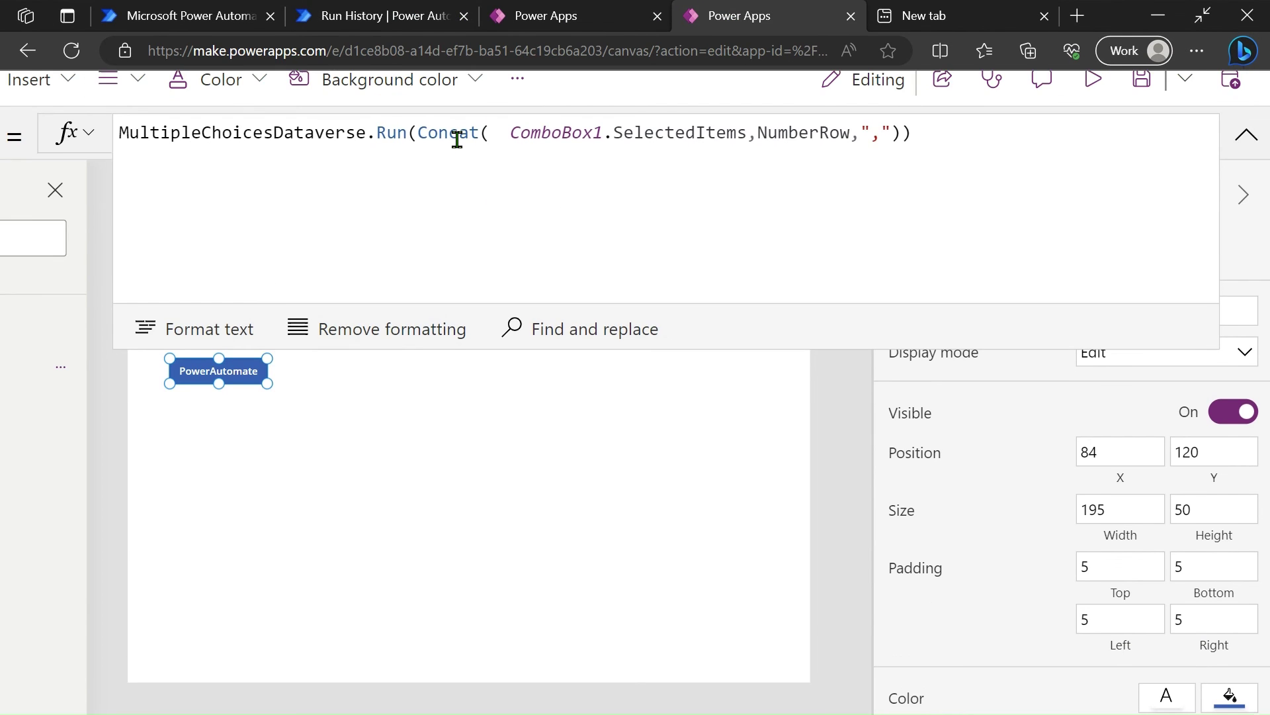
Review the NumberRow Concat result, then choose Value3 and Value1 in the combo box.
double_click(804, 140)
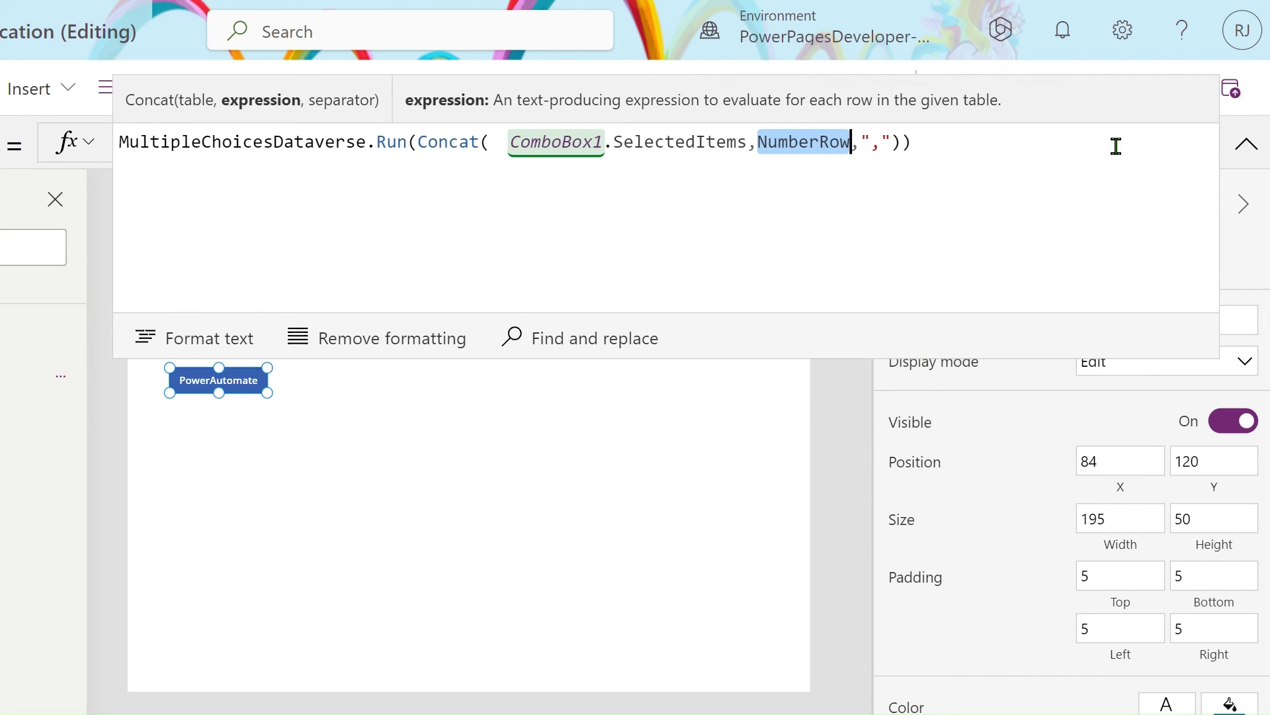
left_click(1247, 145)
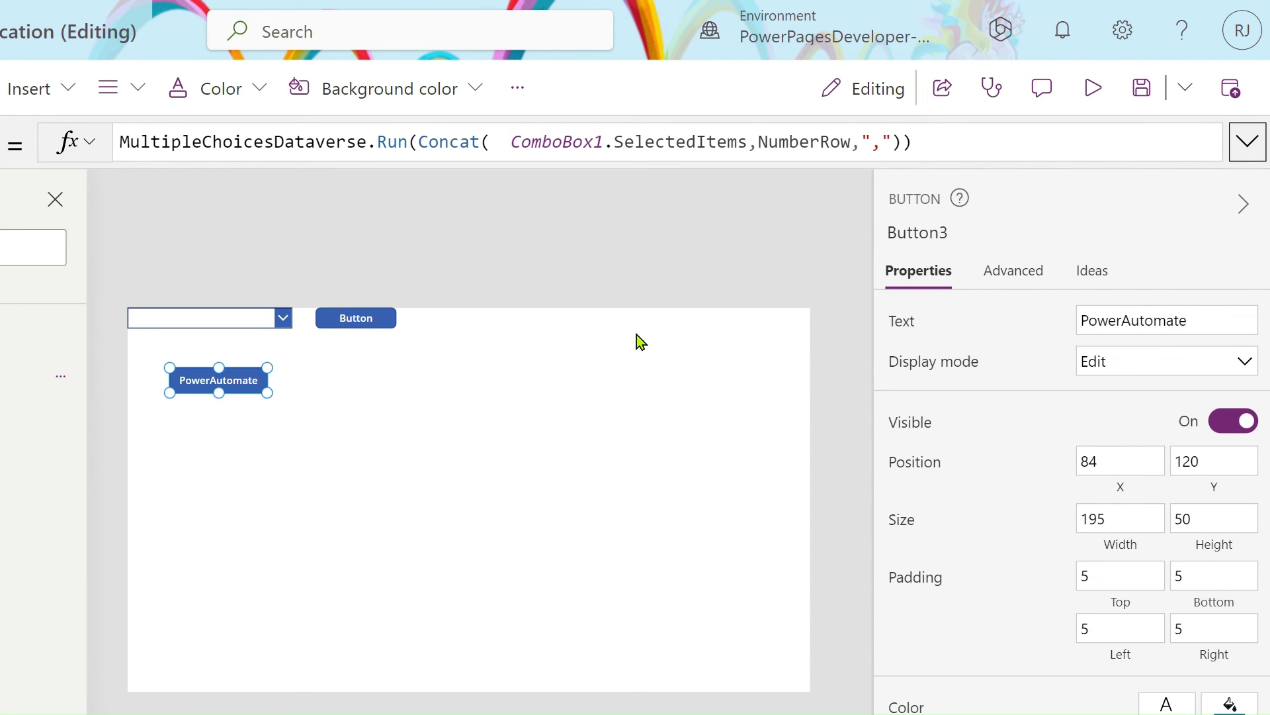
left_click_drag(417, 142, 893, 143)
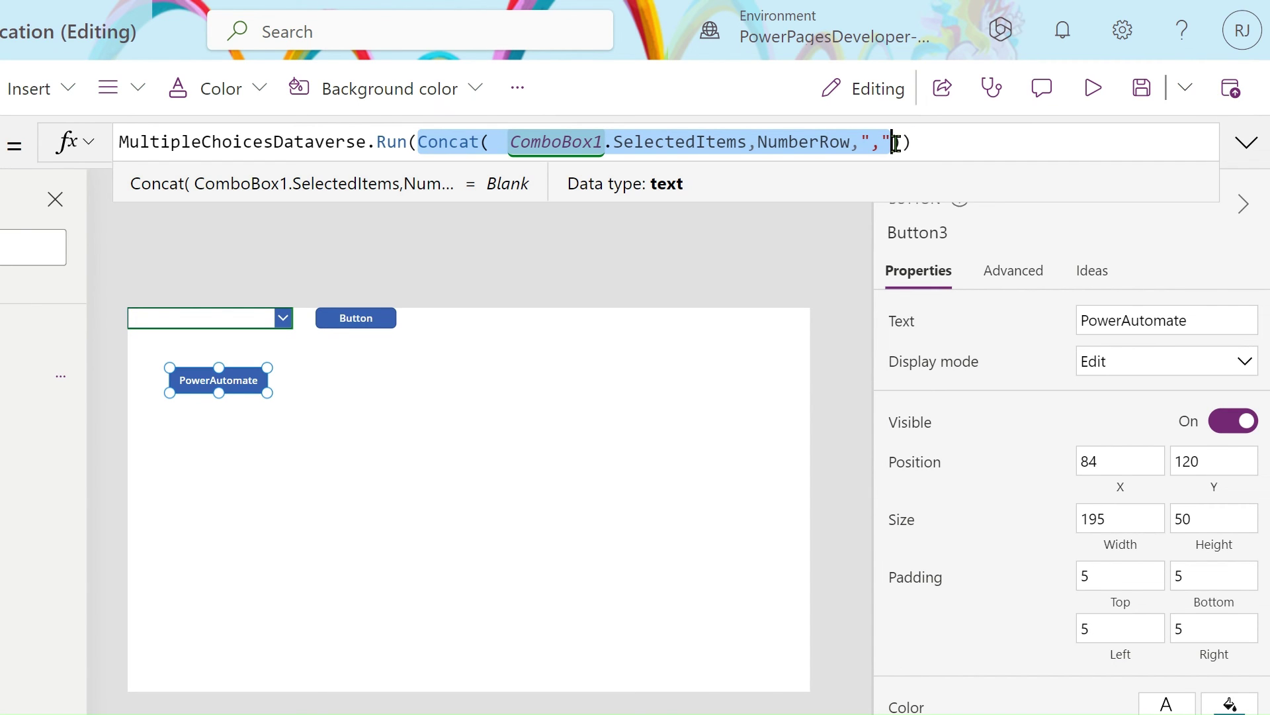
left_click(268, 320, "alt")
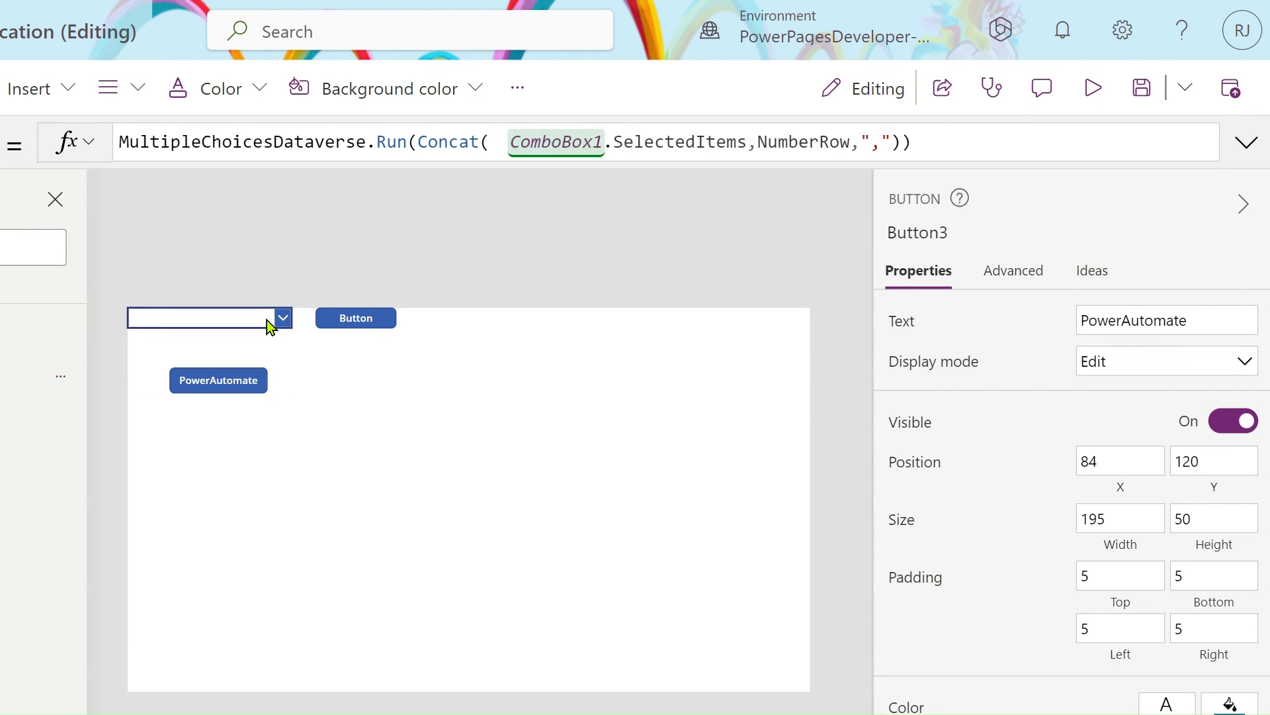
left_click(237, 373, "alt")
left_click(213, 343, "alt")
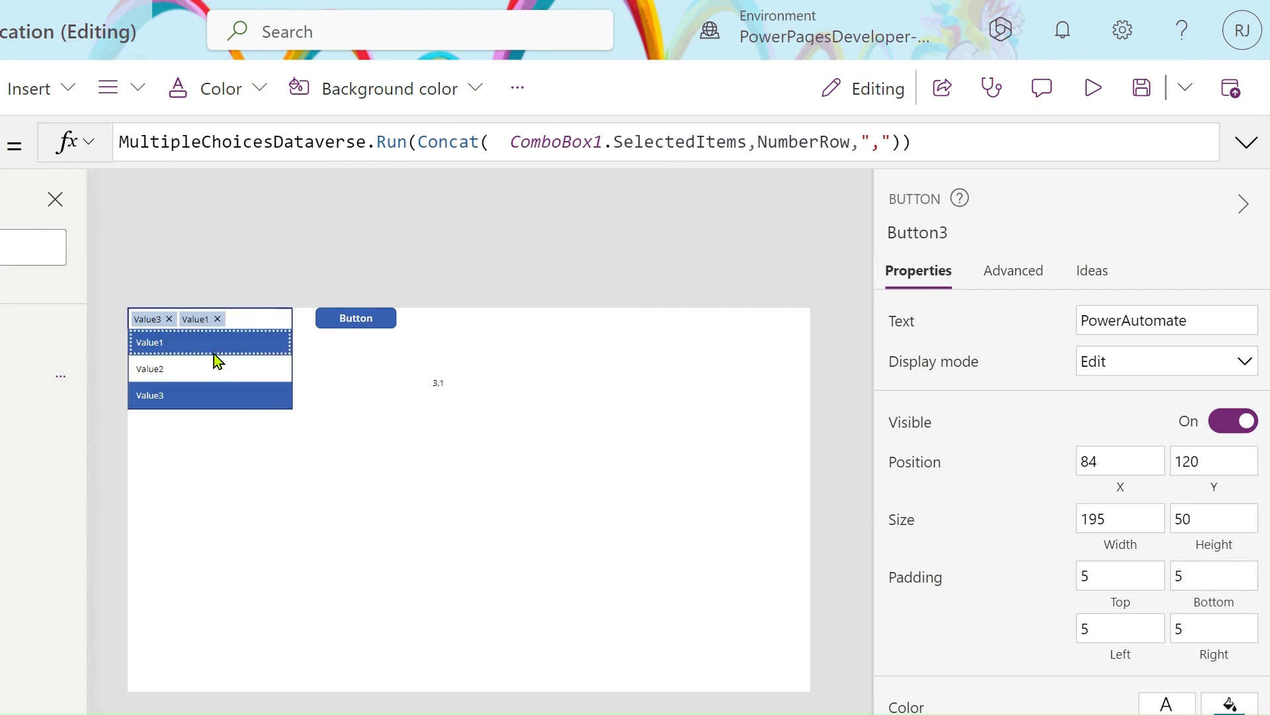
Retype the opening bracket in Label1's Concat formula so it shows 3,1.
left_click(452, 381)
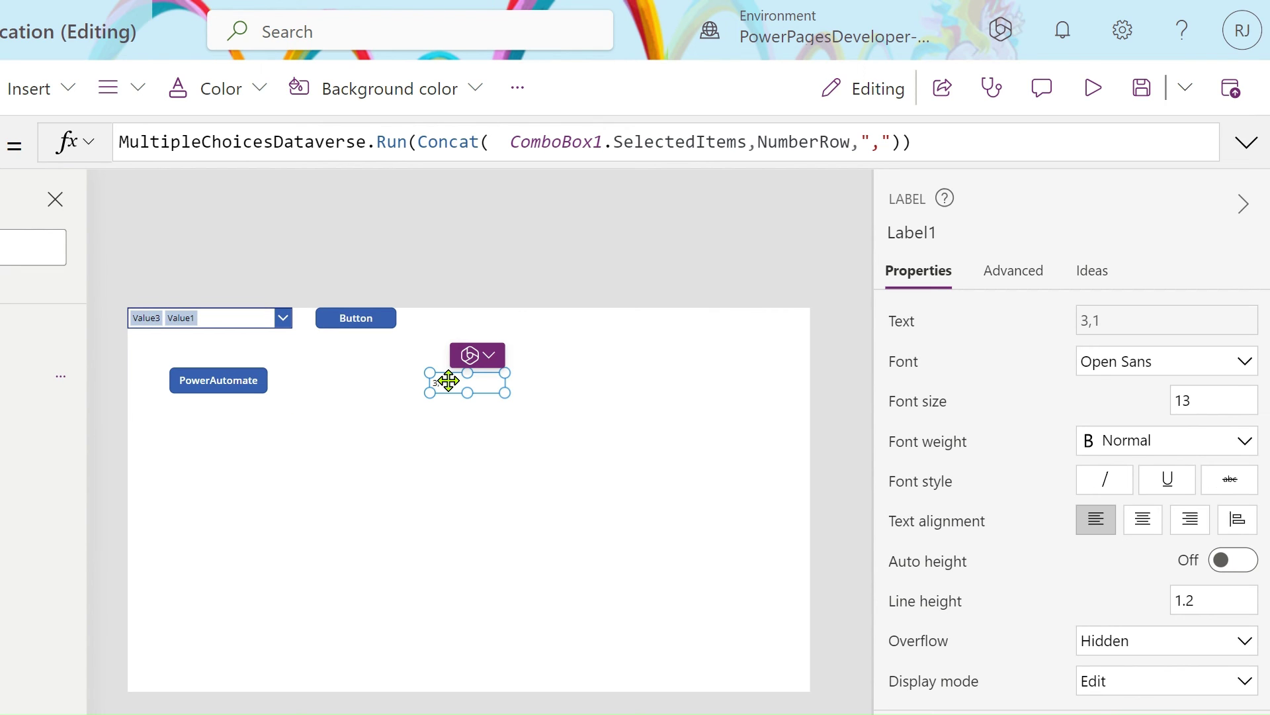
left_click(203, 137)
key("BackSpace")
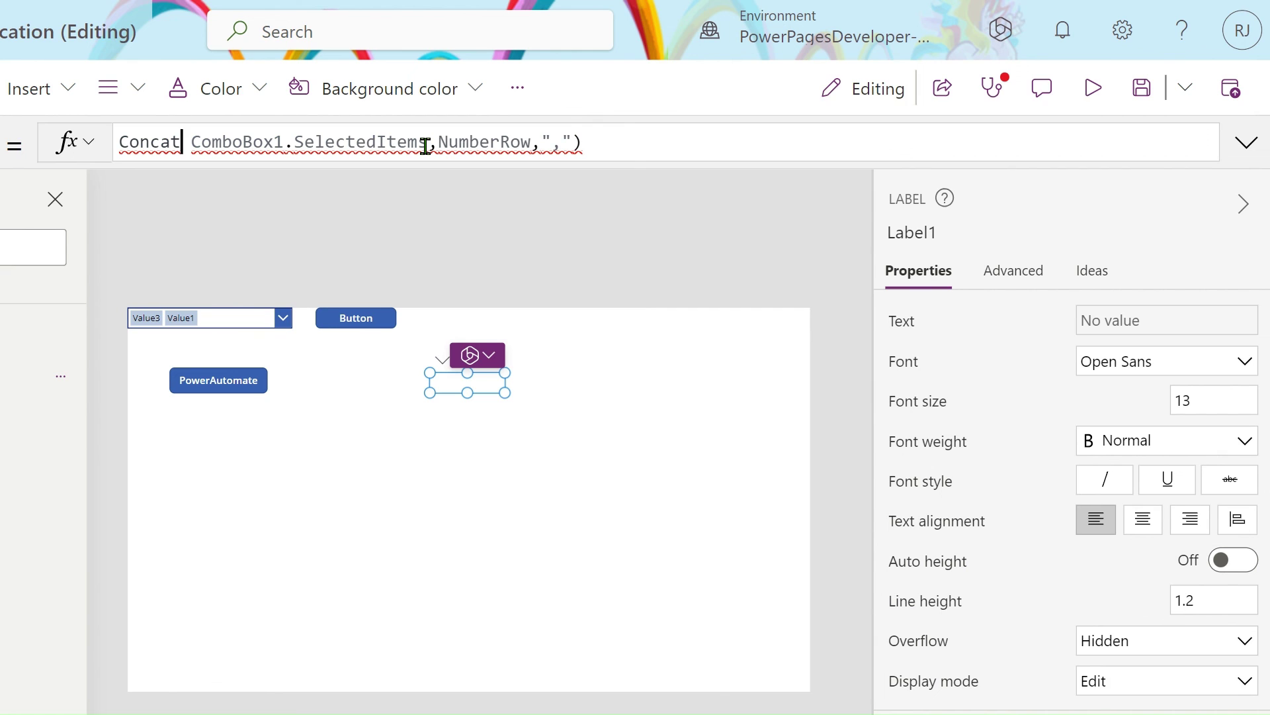
type("(")
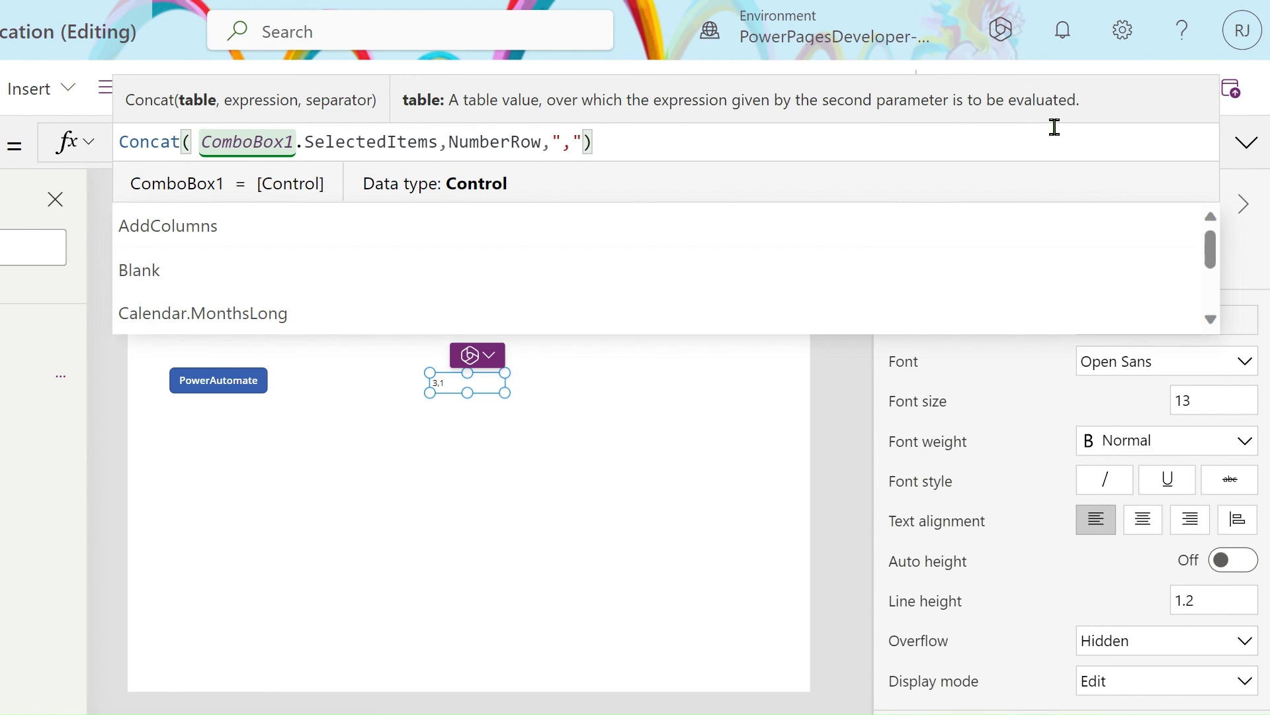
left_click(791, 417)
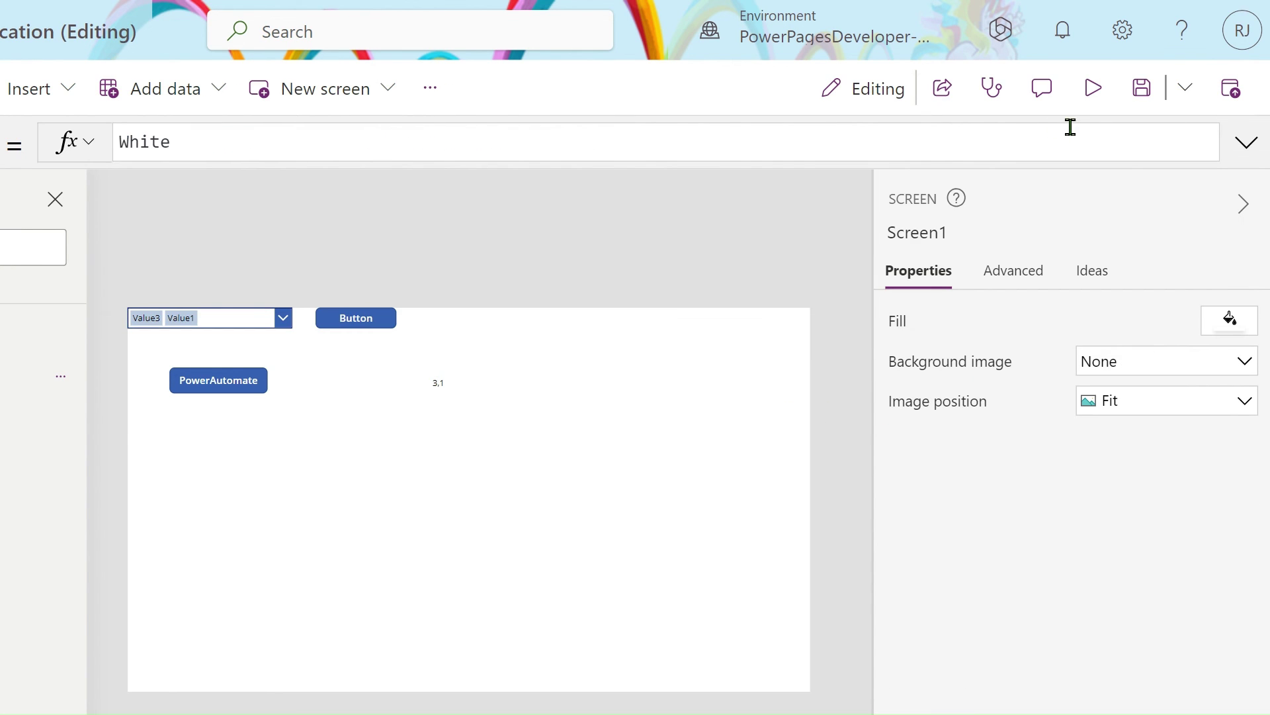
Run the PowerAutomate button in preview with Value3 and Value1, then return to the Multiple-choices table.
left_click(1093, 94)
left_click(77, 276)
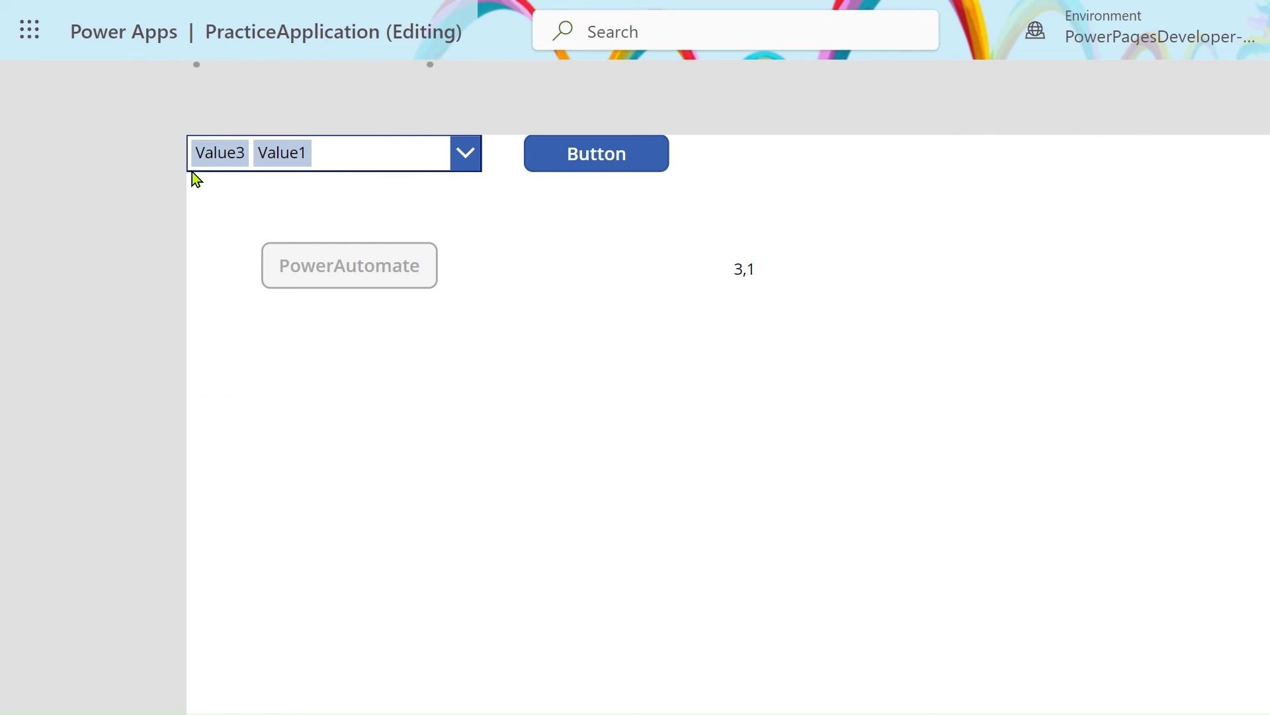
left_click(471, 160)
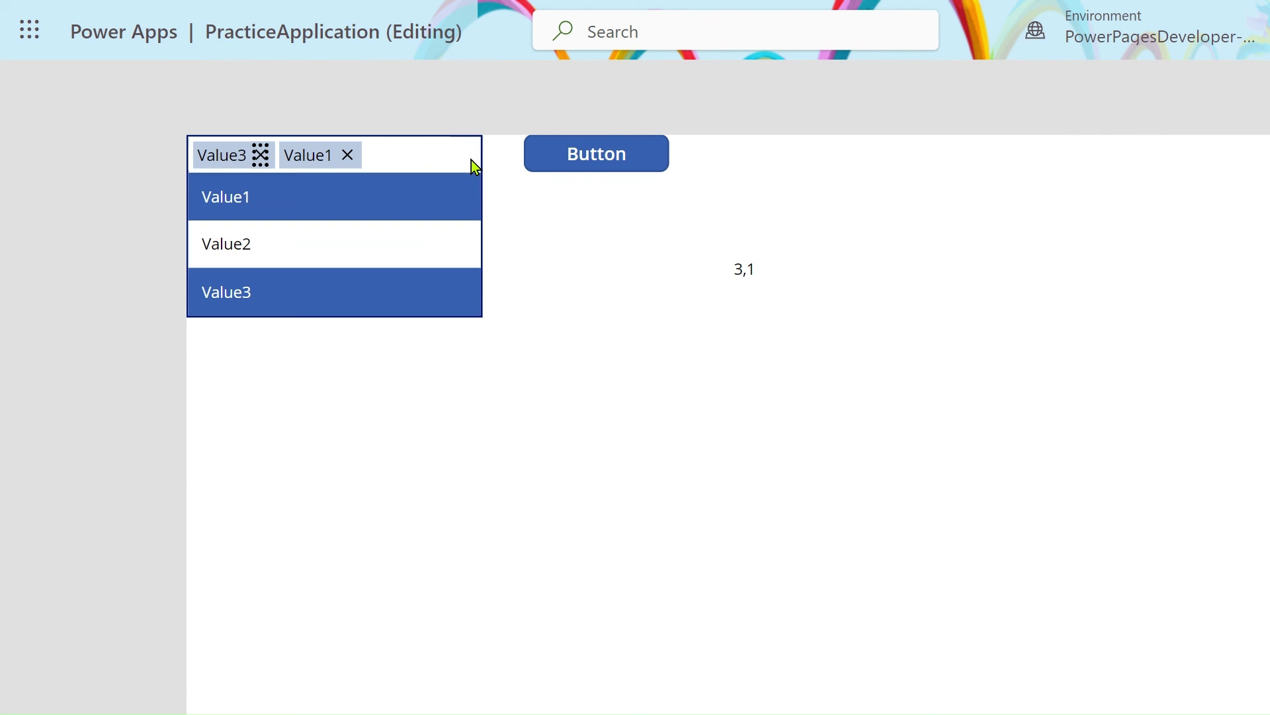
left_click(557, 105)
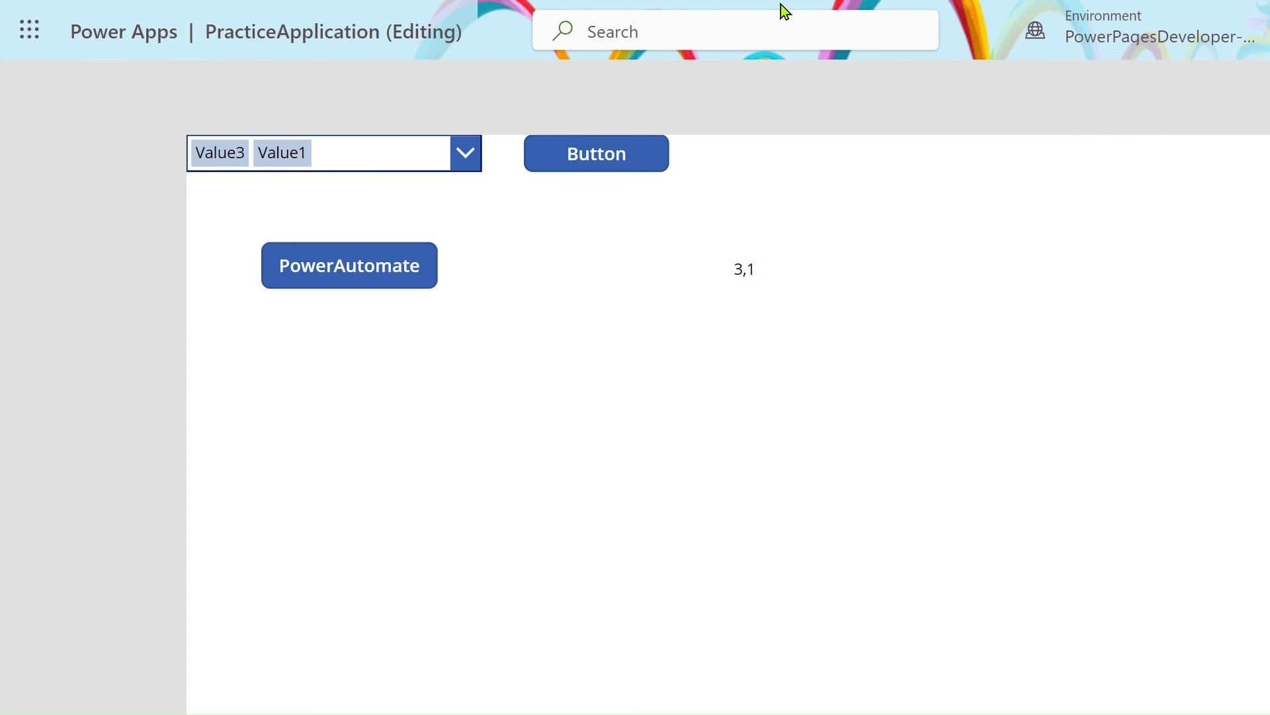
left_click(599, 9)
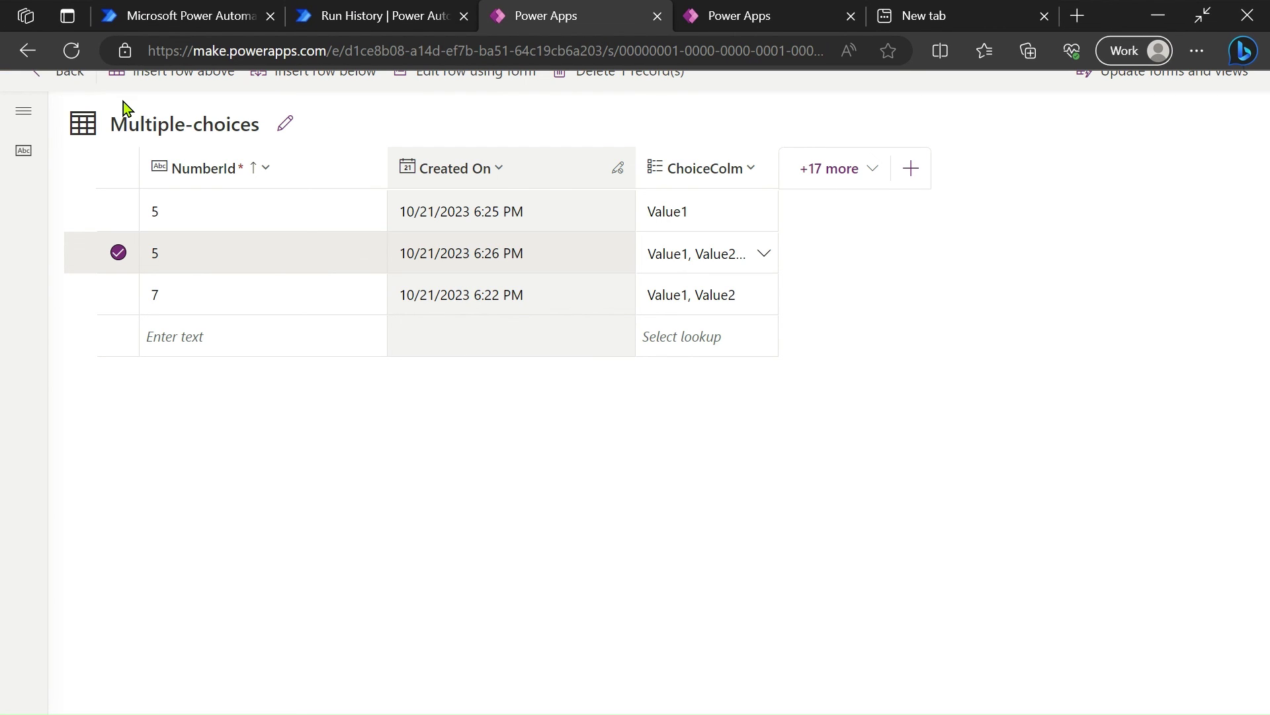
Reload the Multiple-choices table page to fetch the new NumberId 5 row.
left_click(72, 50)
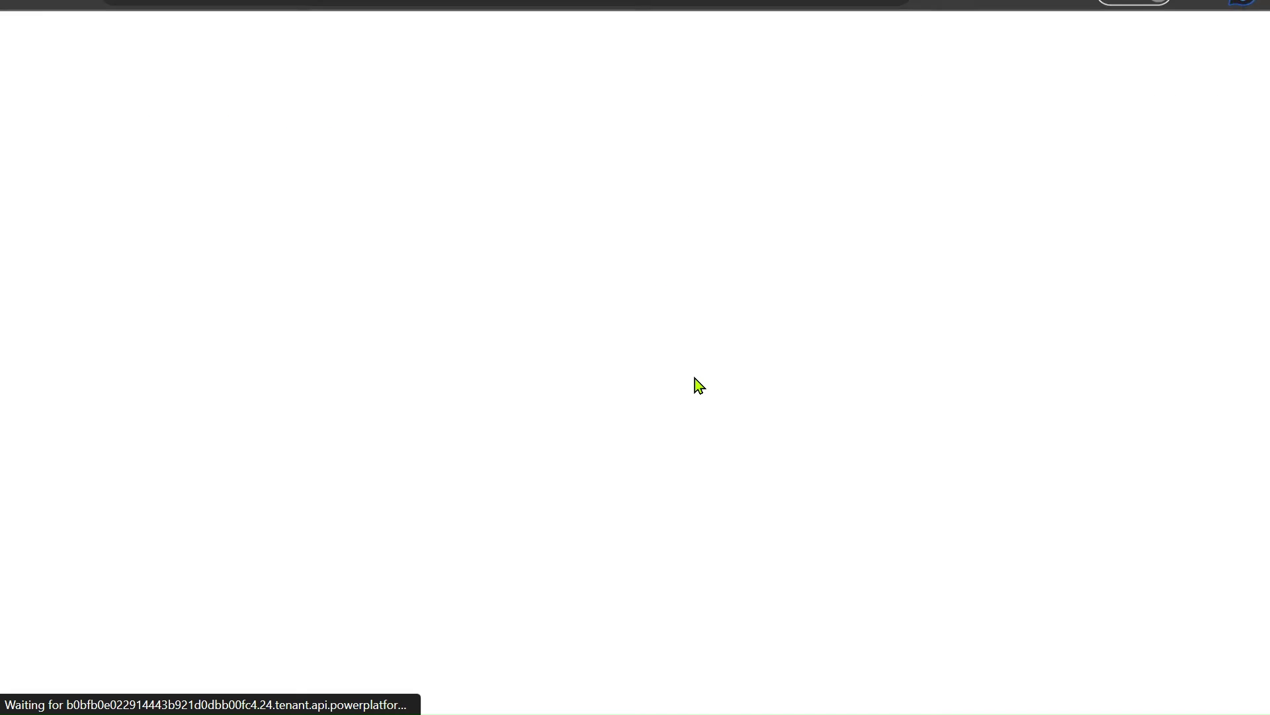